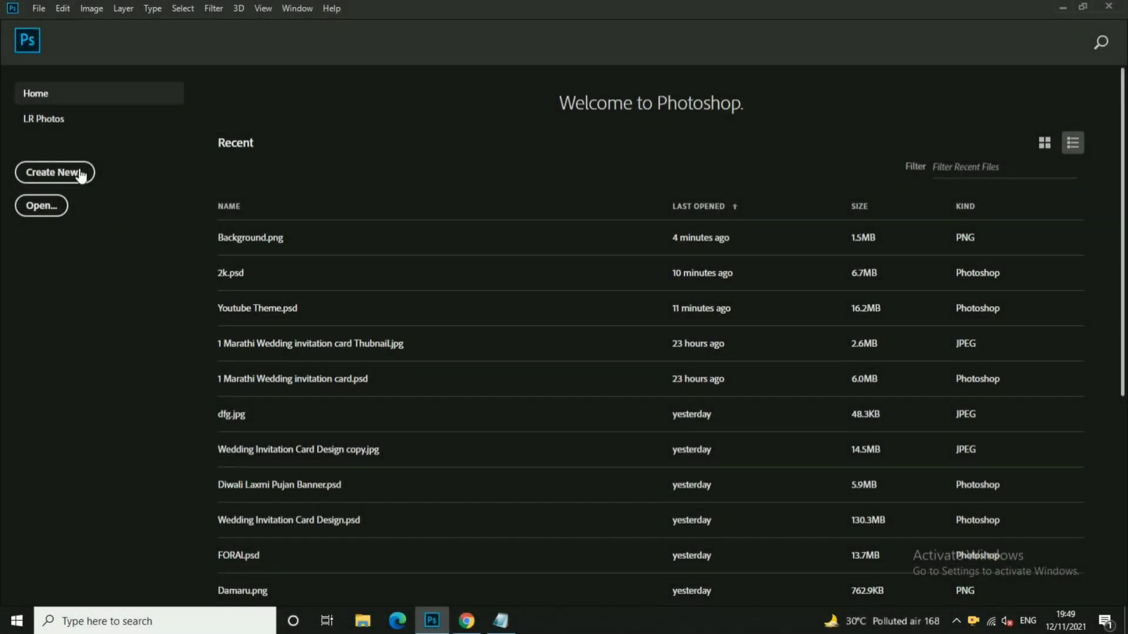
- Open the New Document dialog from the Photoshop Home screen
left_click(62, 174)
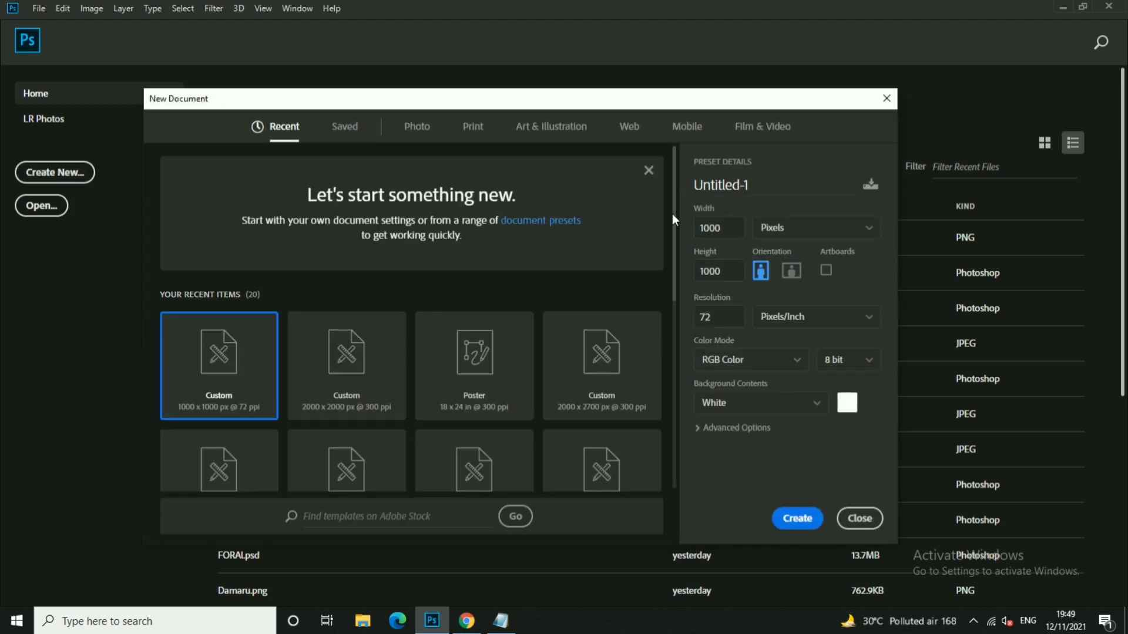
- Name the document 'Golden Text Effect' and create it at 1000 × 1000 px, 300 ppi, RGB
left_click(793, 194)
type("Golden Text Effect")
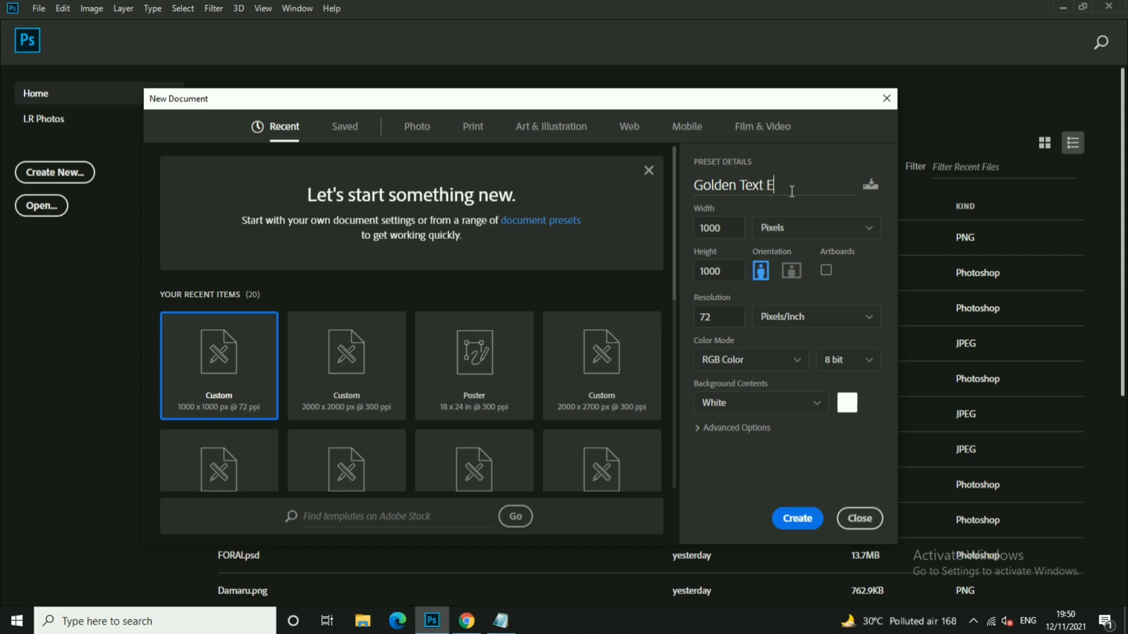
left_click(813, 234)
left_click(727, 235)
double_click(727, 235)
type("1")
double_click(735, 281)
type("1")
double_click(730, 315)
type("300")
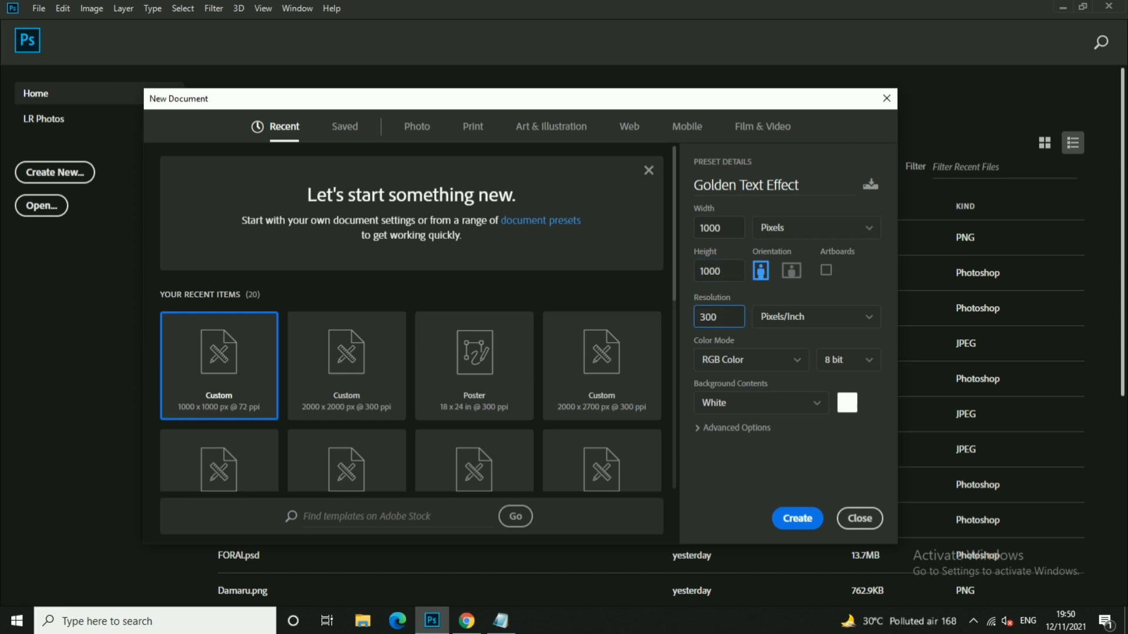
left_click(785, 364)
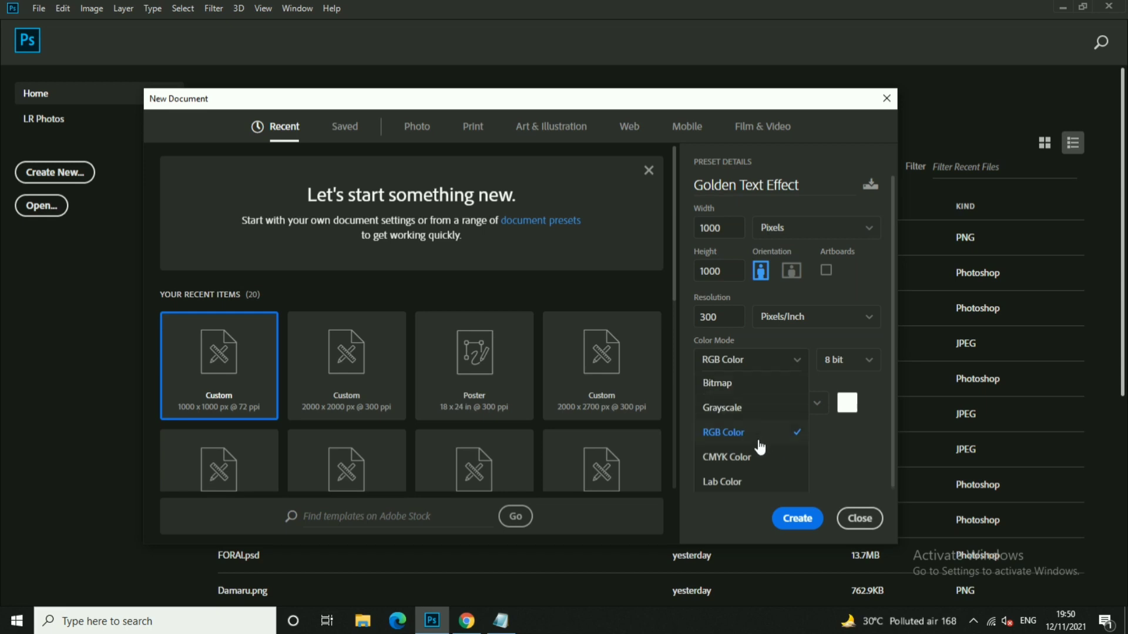
left_click(795, 433)
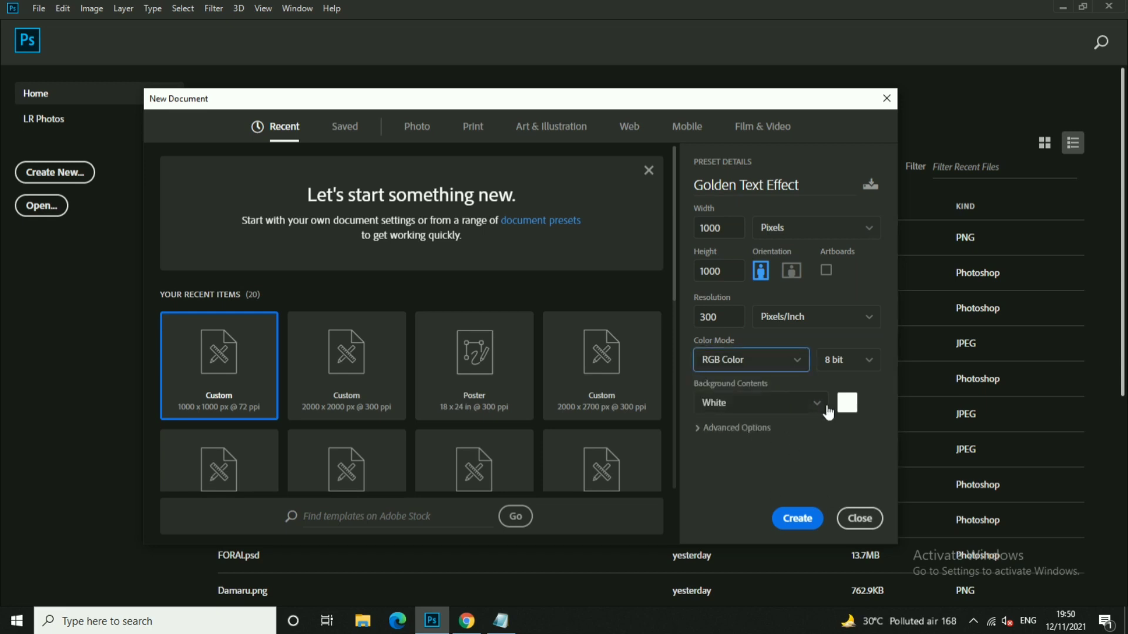
left_click(808, 520)
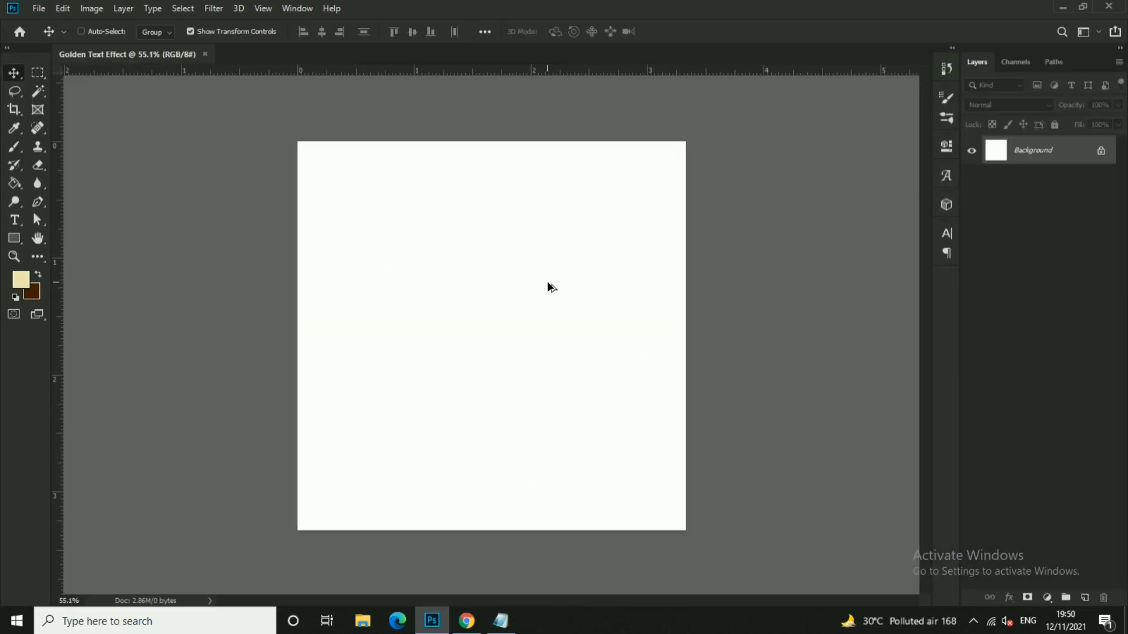
- Open Background.png from the Desktop
left_click(37, 10)
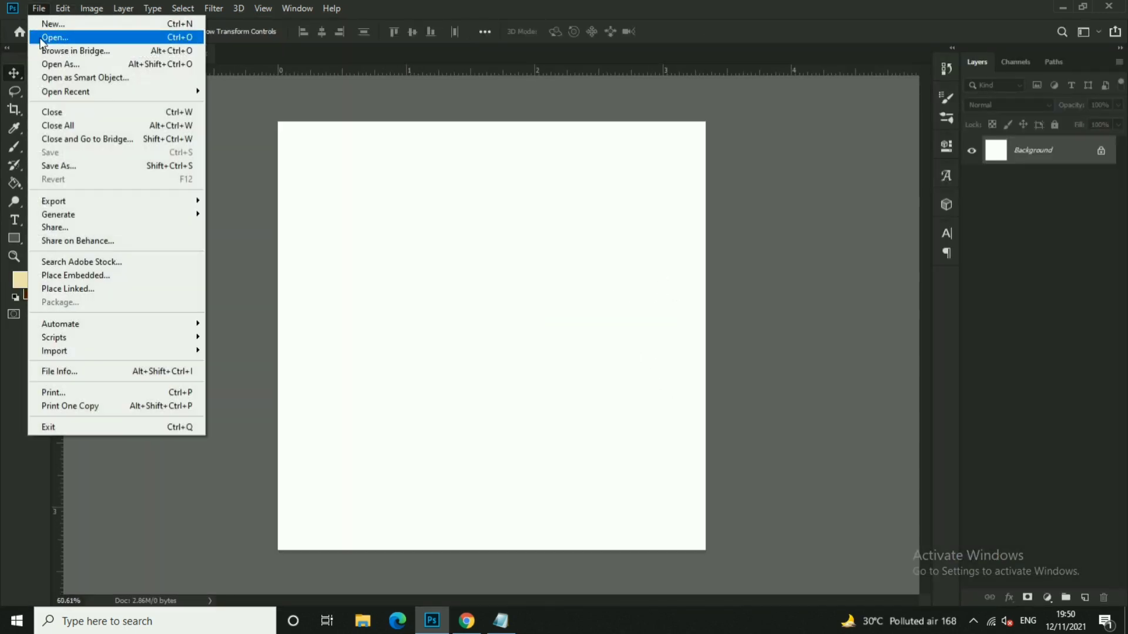
left_click(62, 38)
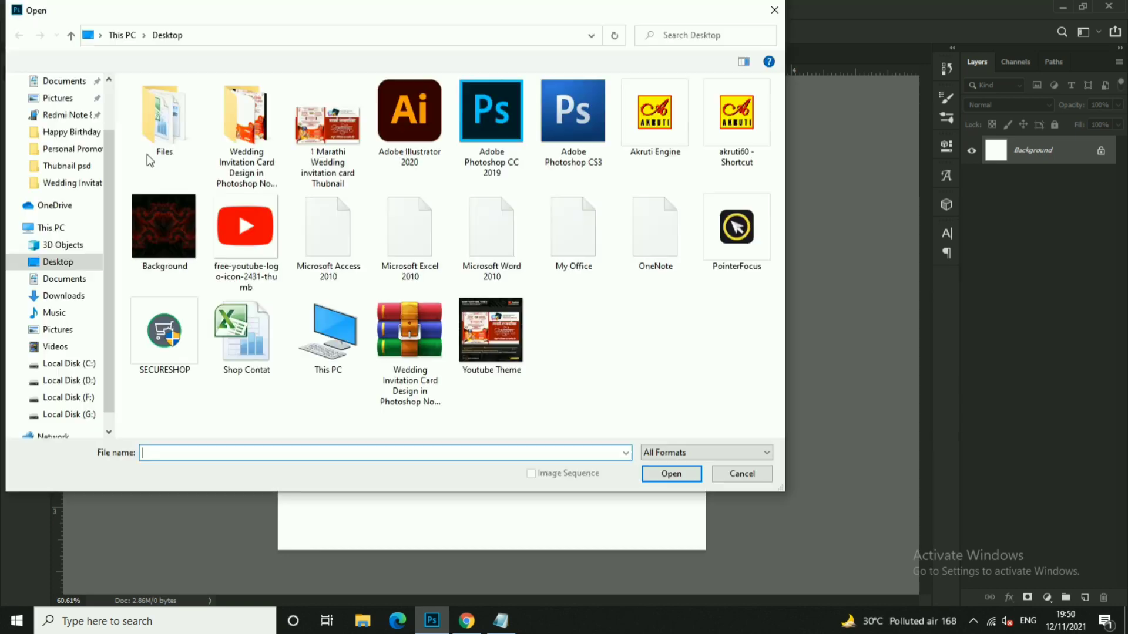
left_click(175, 235)
left_click(649, 475)
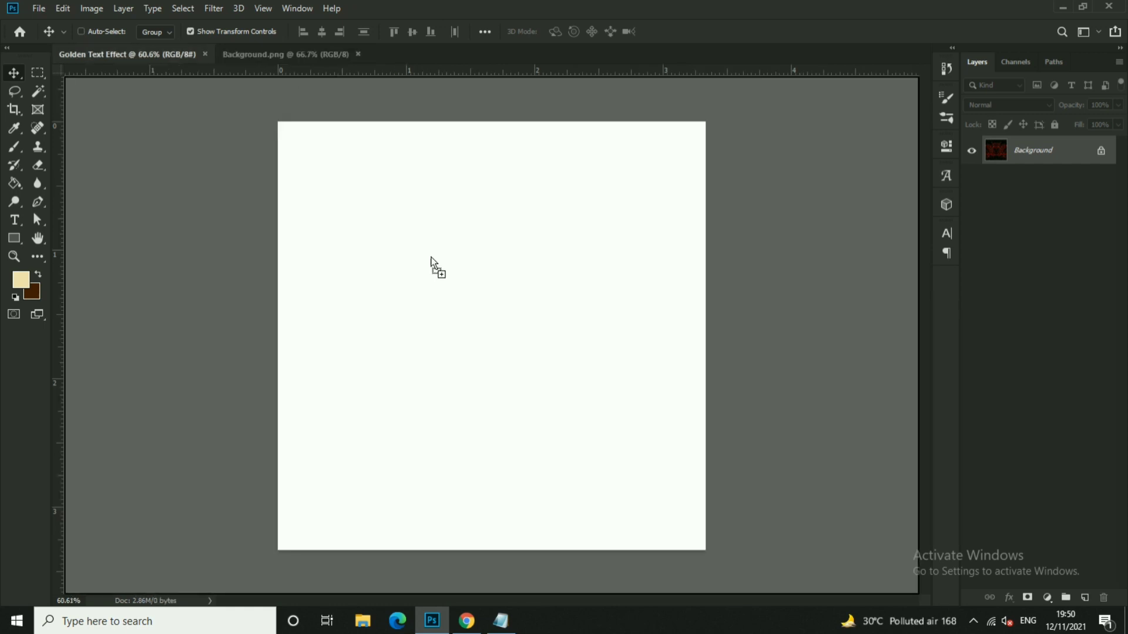
- Drag the red fractal image into the Golden Text Effect canvas as Layer 1
mouse_move(447, 206)
left_mouse_down()
mouse_move(519, 347)
mouse_move(521, 310)
left_mouse_up()
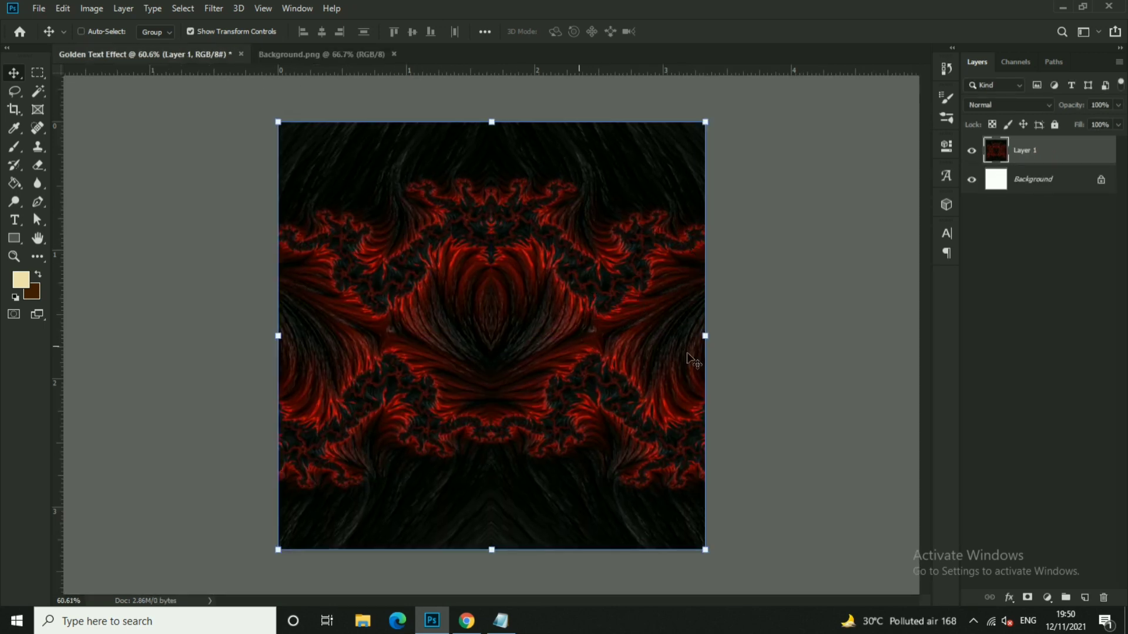
left_click(758, 291)
key("ctrl+plus")
left_click(593, 245, "ctrl")
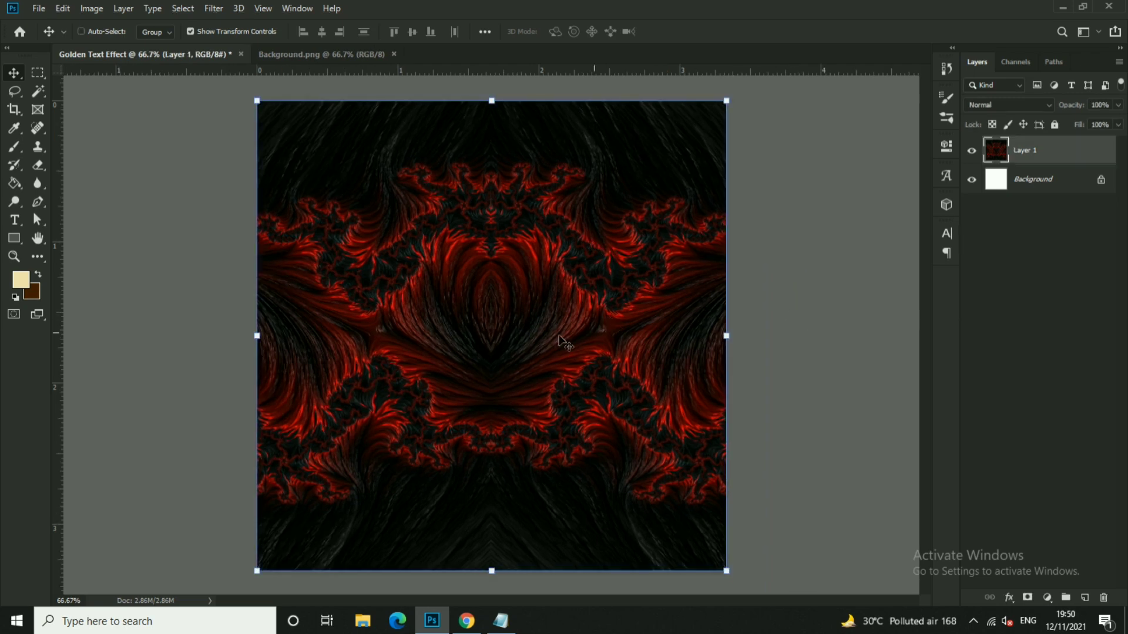
left_click(19, 222)
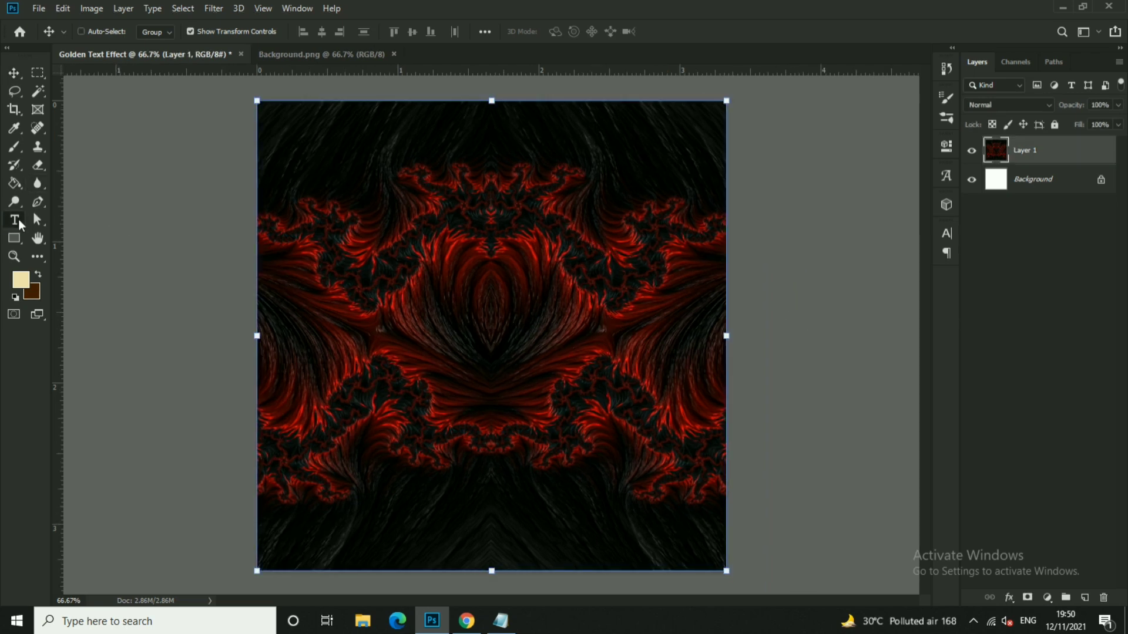
- Select the Horizontal Type Tool with the Ravie font
right_click(19, 222)
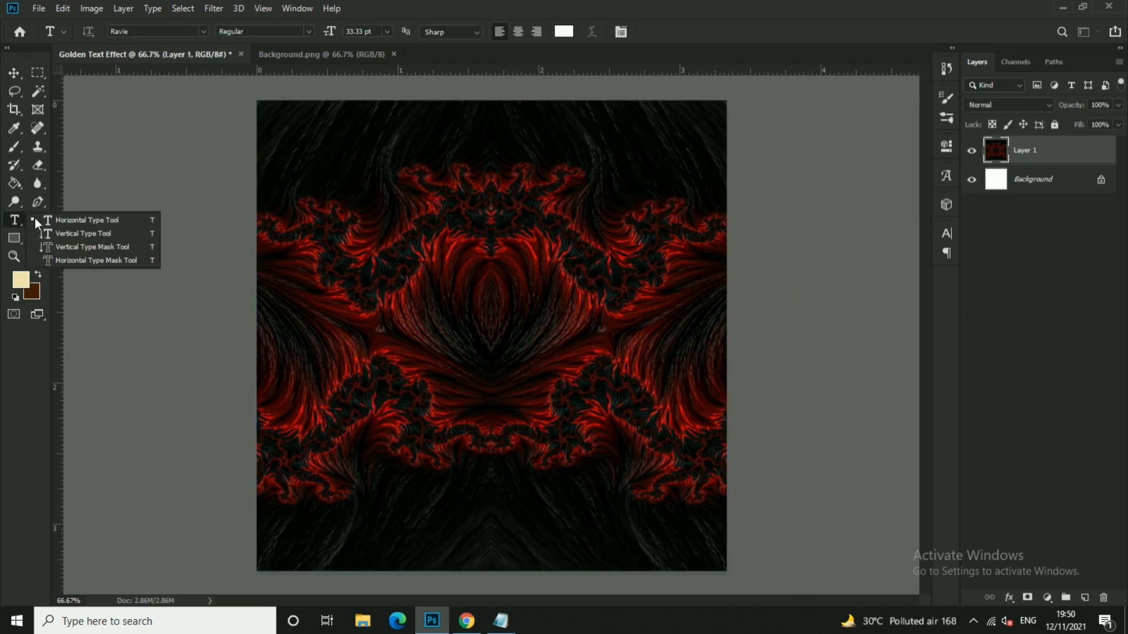
left_click(70, 220)
type("Ra")
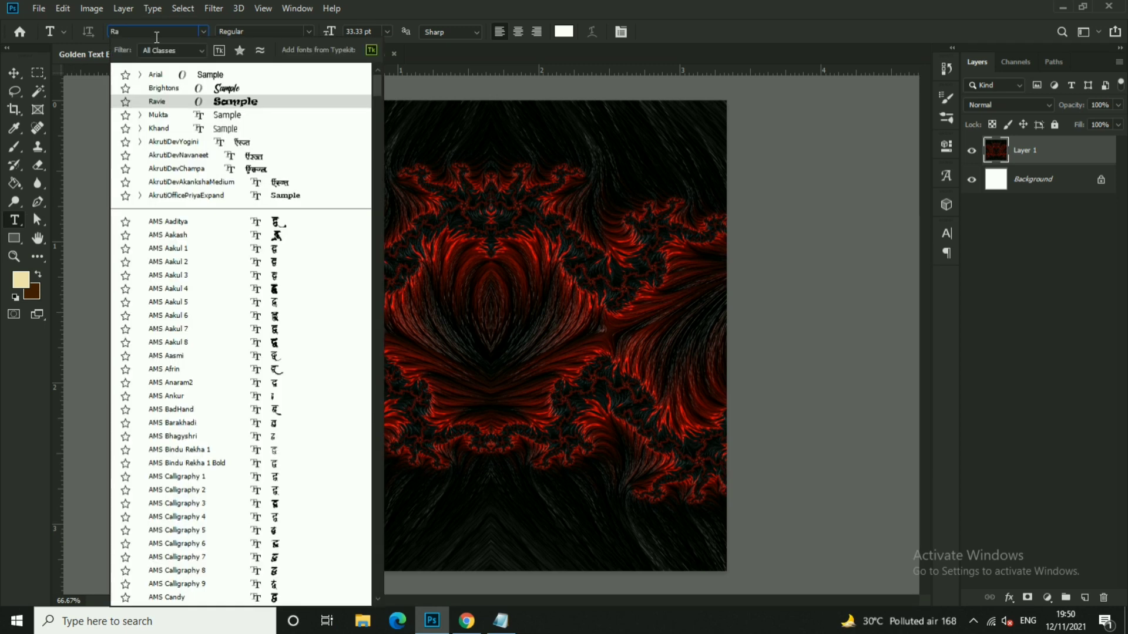
left_click(156, 37)
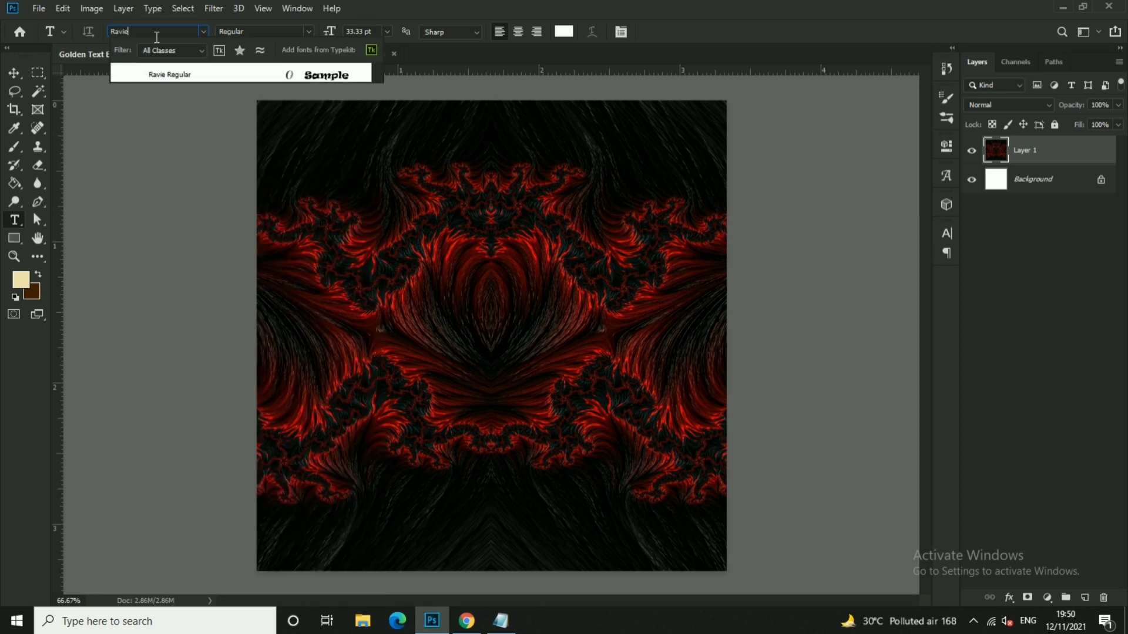
left_click(156, 73)
- Type '3K' in white Ravie on the canvas and commit the text
left_click(465, 291)
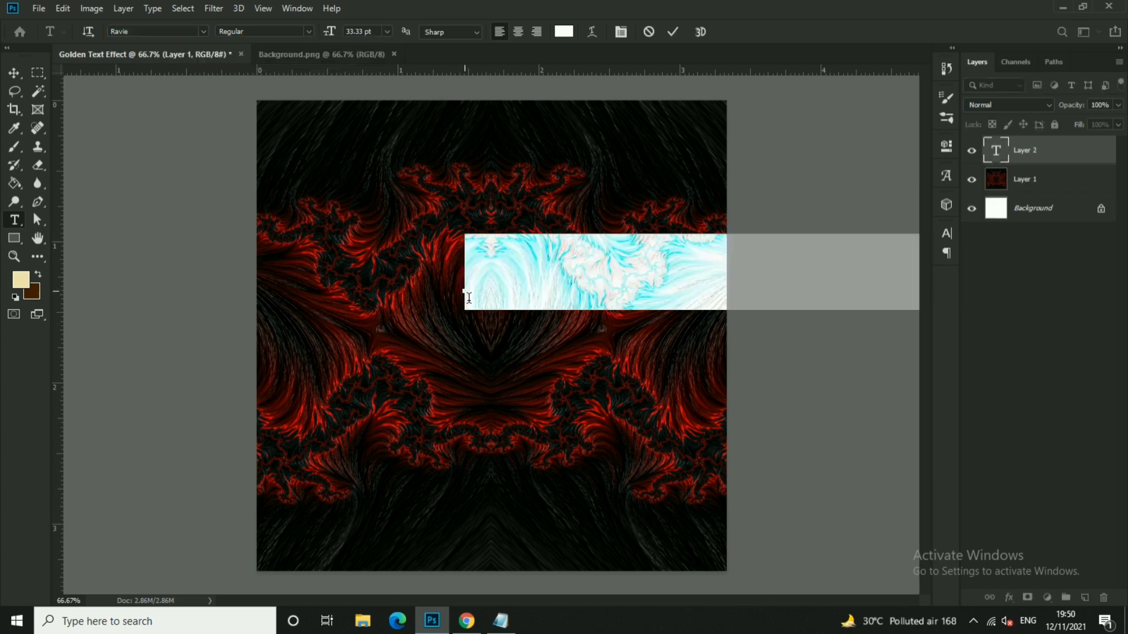
left_click(522, 280)
key("ctrl+a")
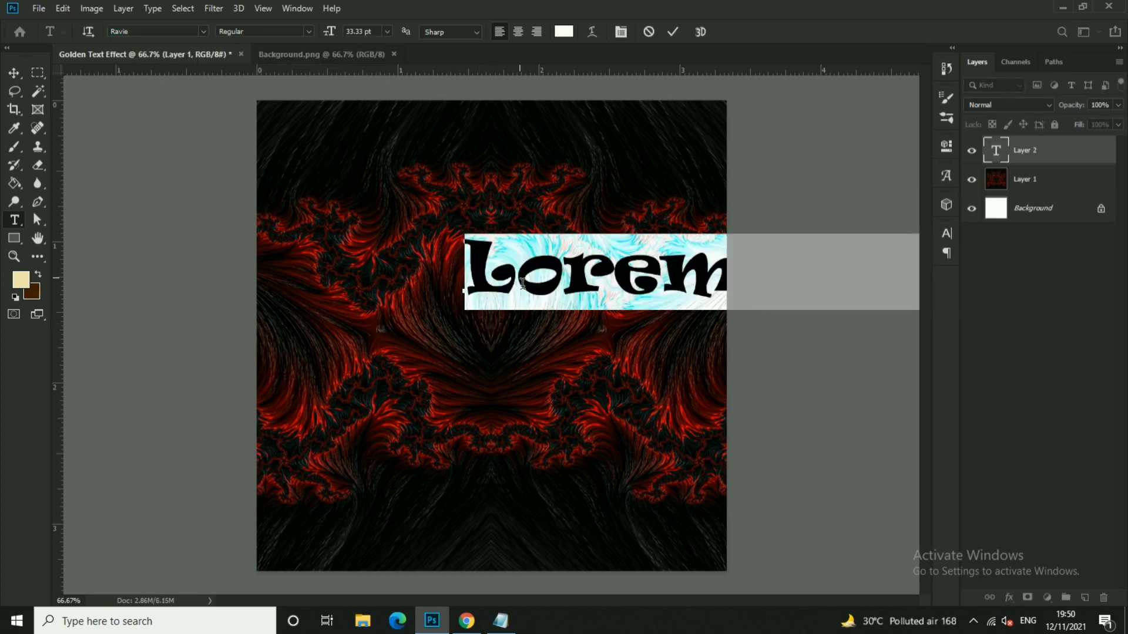
type("3k")
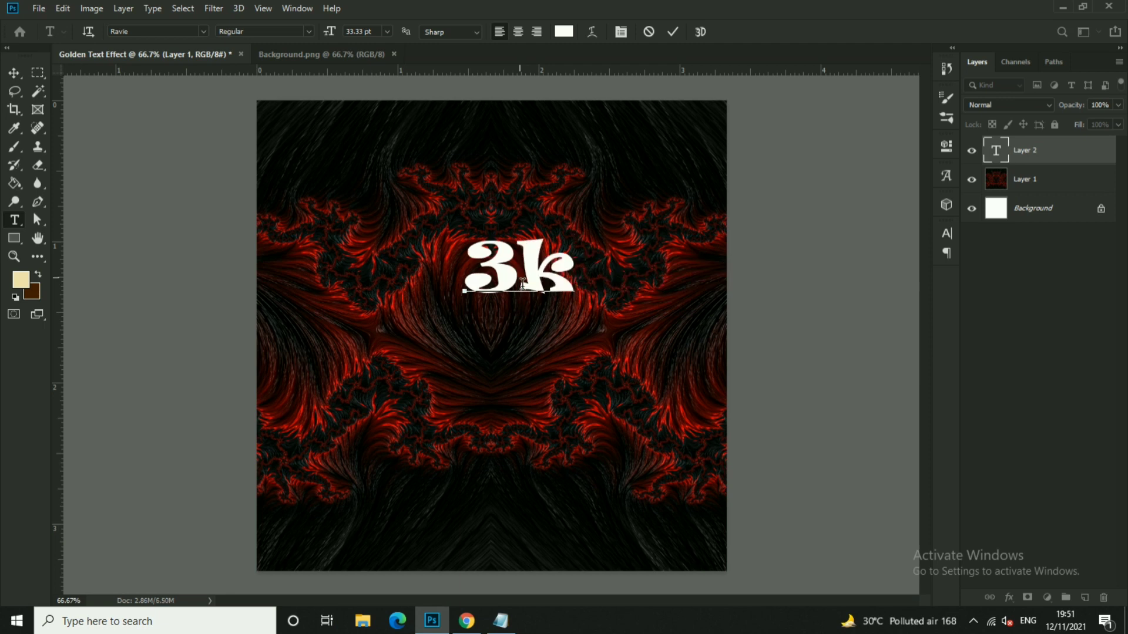
key("BackSpace")
key("BackSpace")
type("K")
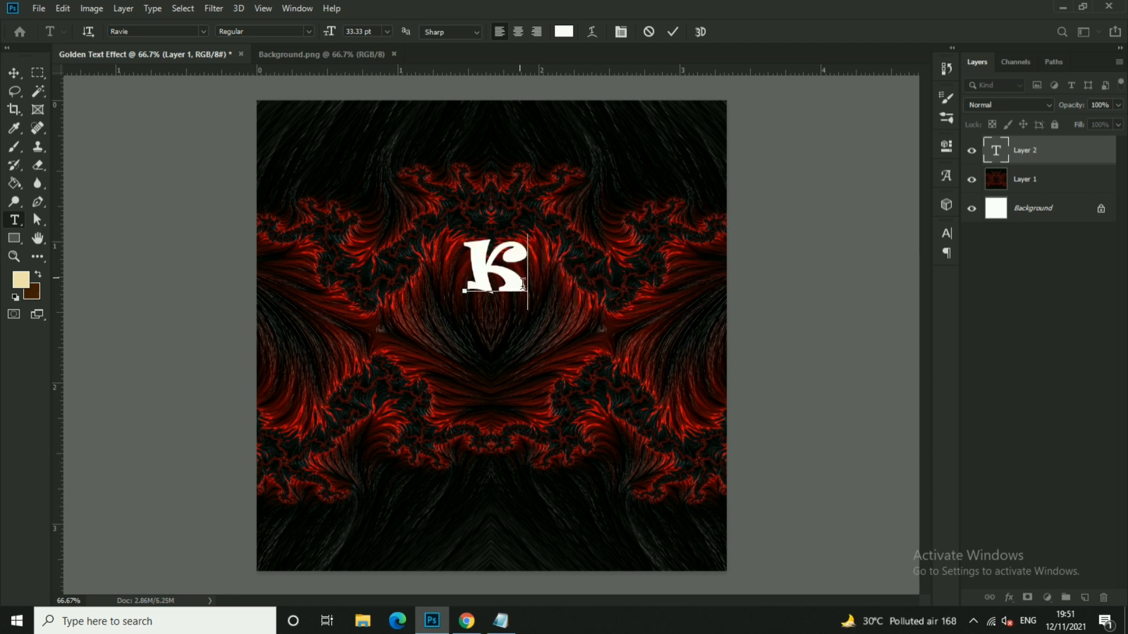
key("BackSpace")
type("3K")
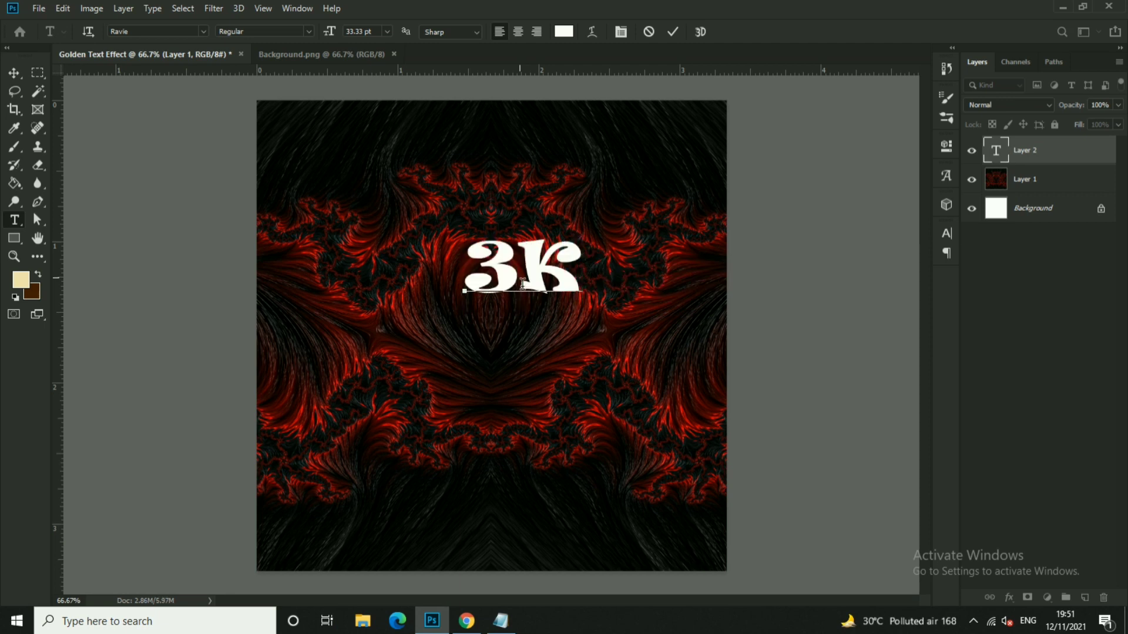
key("BackSpace")
type("k")
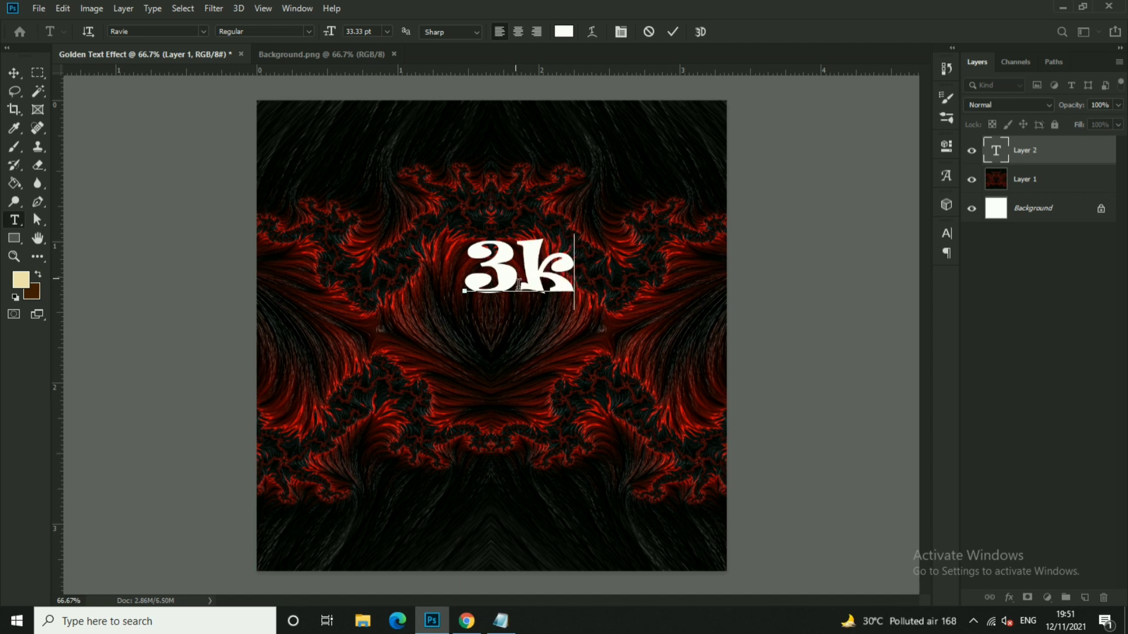
key("BackSpace")
type("K")
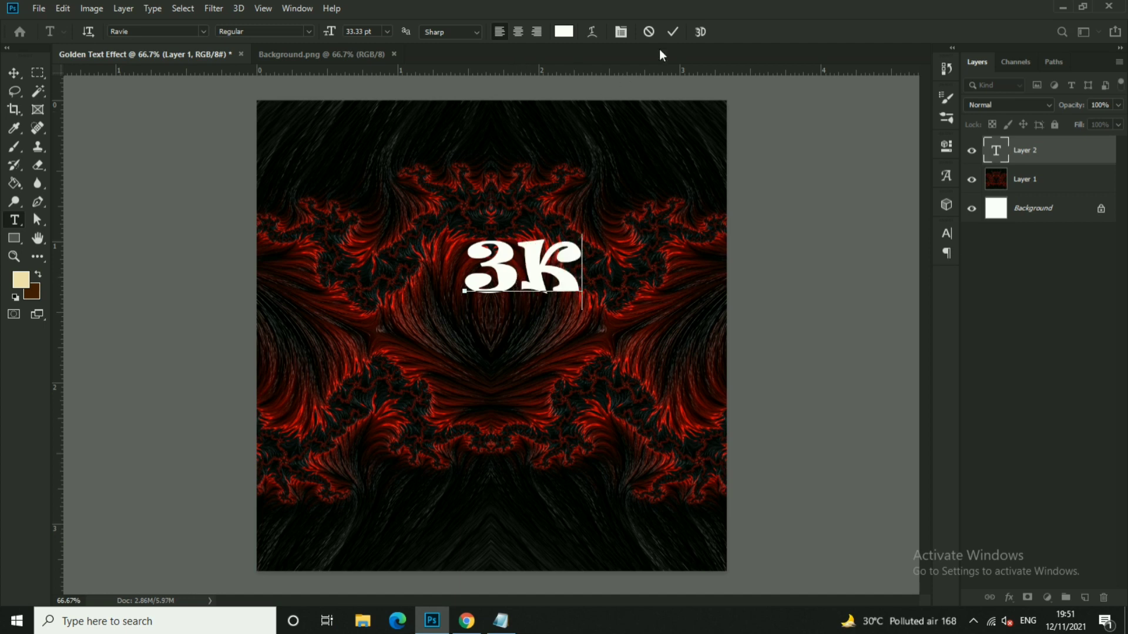
left_click(673, 32)
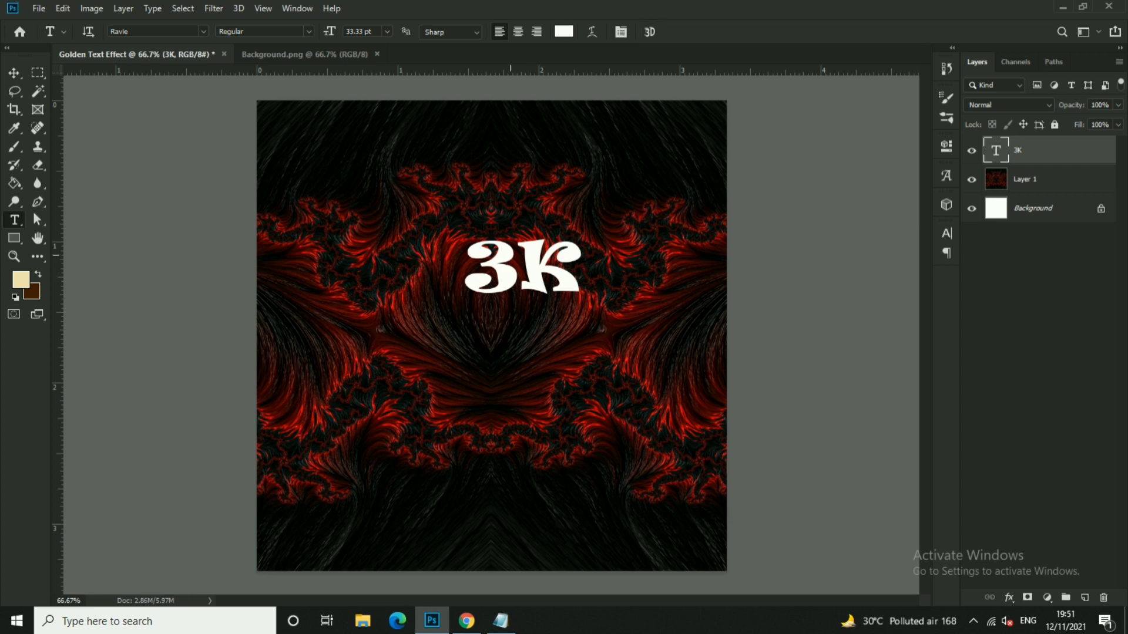
left_click(13, 73)
- Centre the 3K text horizontally and scale it up, stretching it taller
left_click_drag(545, 266, 515, 311)
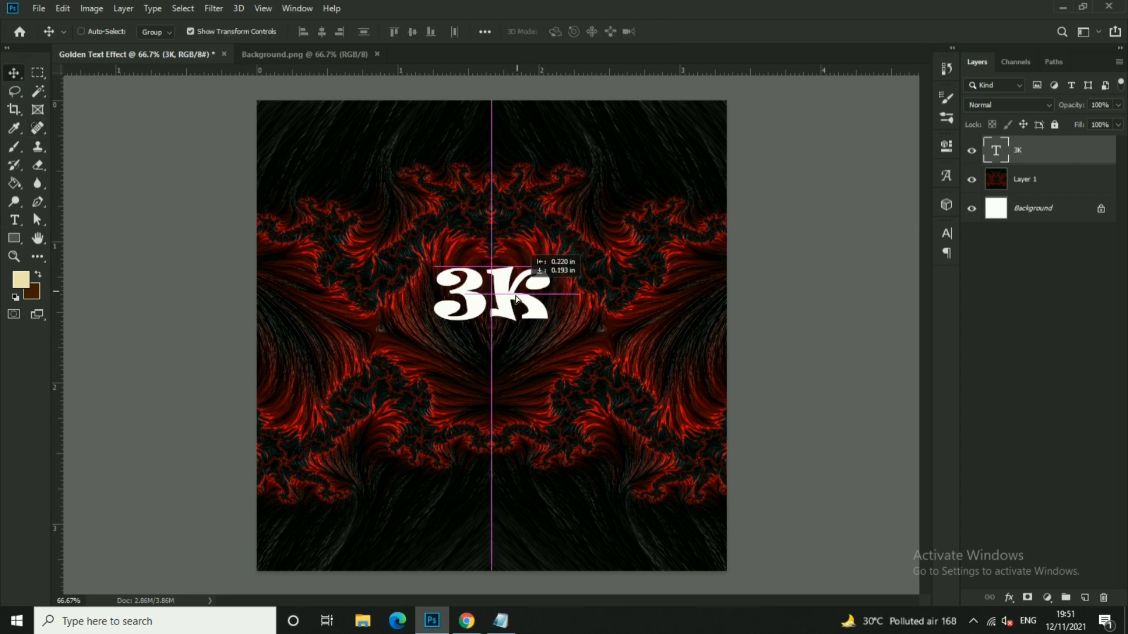
key("ctrl+t")
left_click_drag(562, 277, 651, 234)
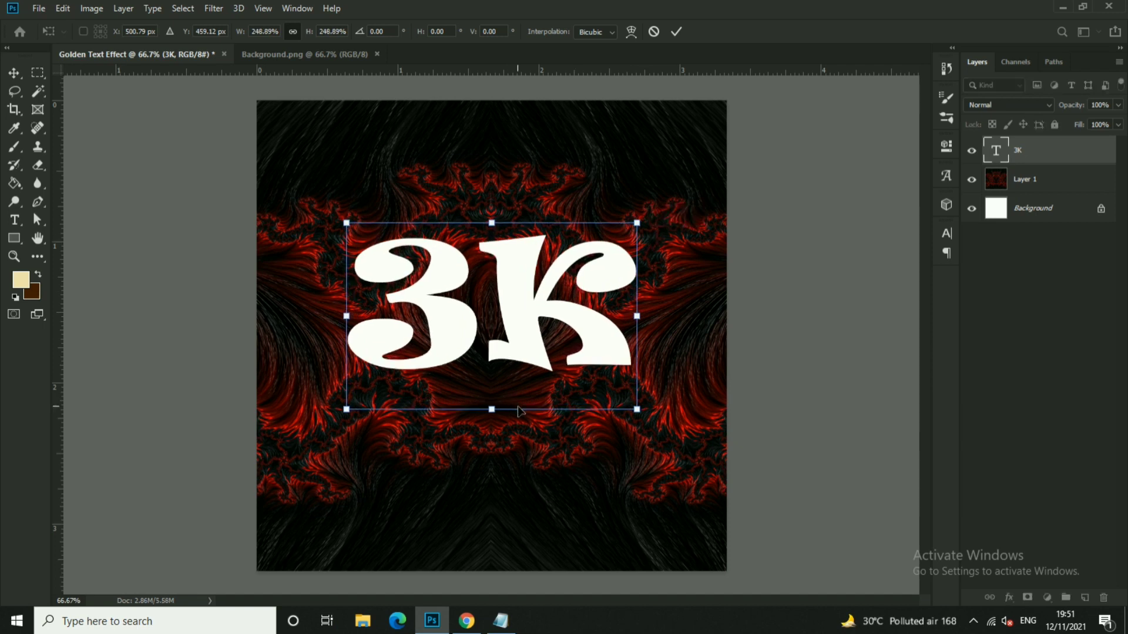
left_click_drag(492, 409, 493, 427)
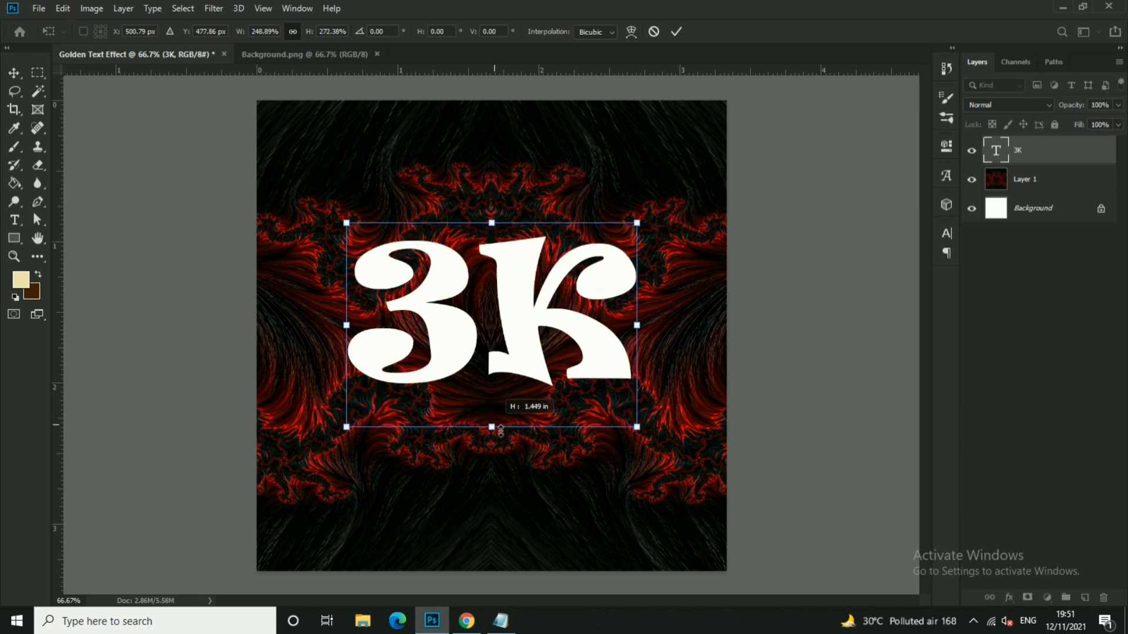
left_click(677, 31)
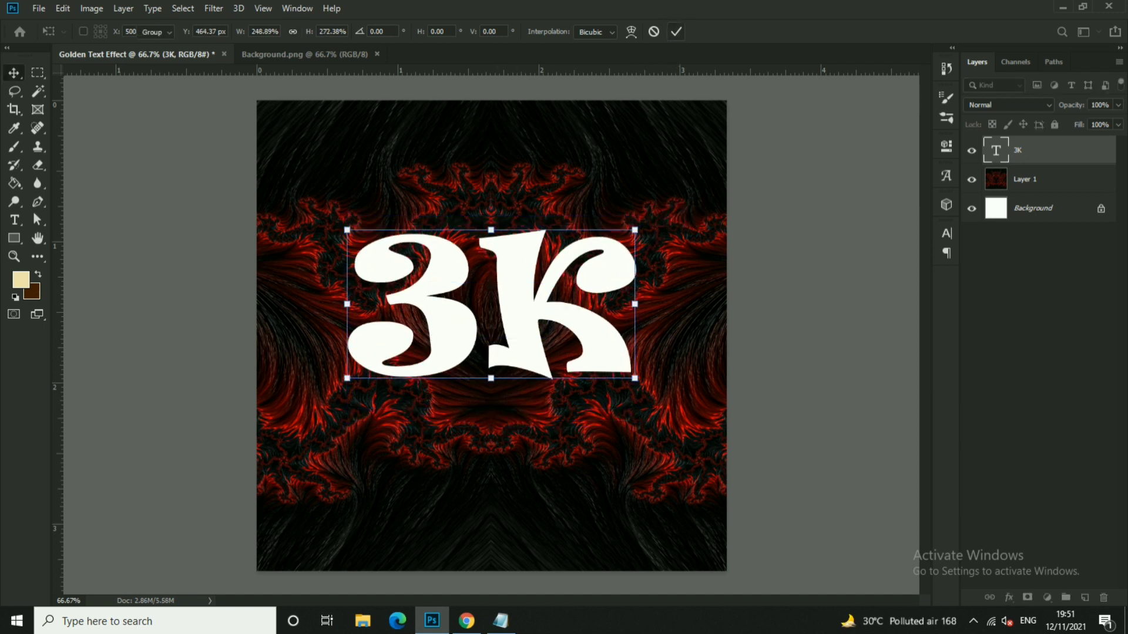
key("ctrl+minus")
- Fine-tune the 3K scale, nudging it up and making it slightly taller
key("ctrl+t")
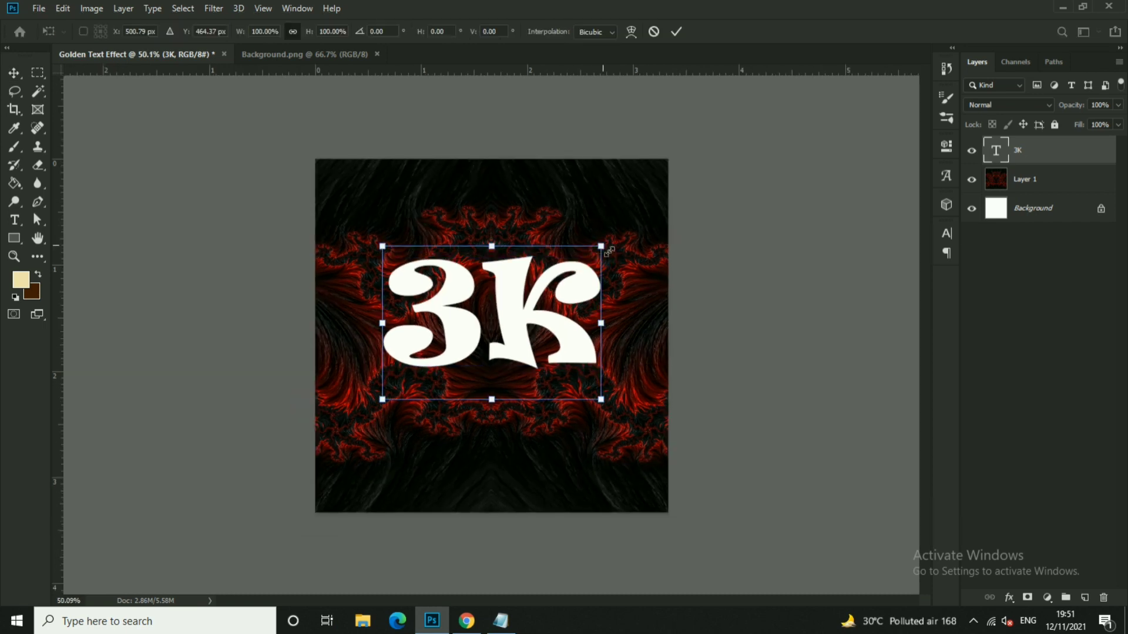
left_click_drag(614, 243, 606, 251)
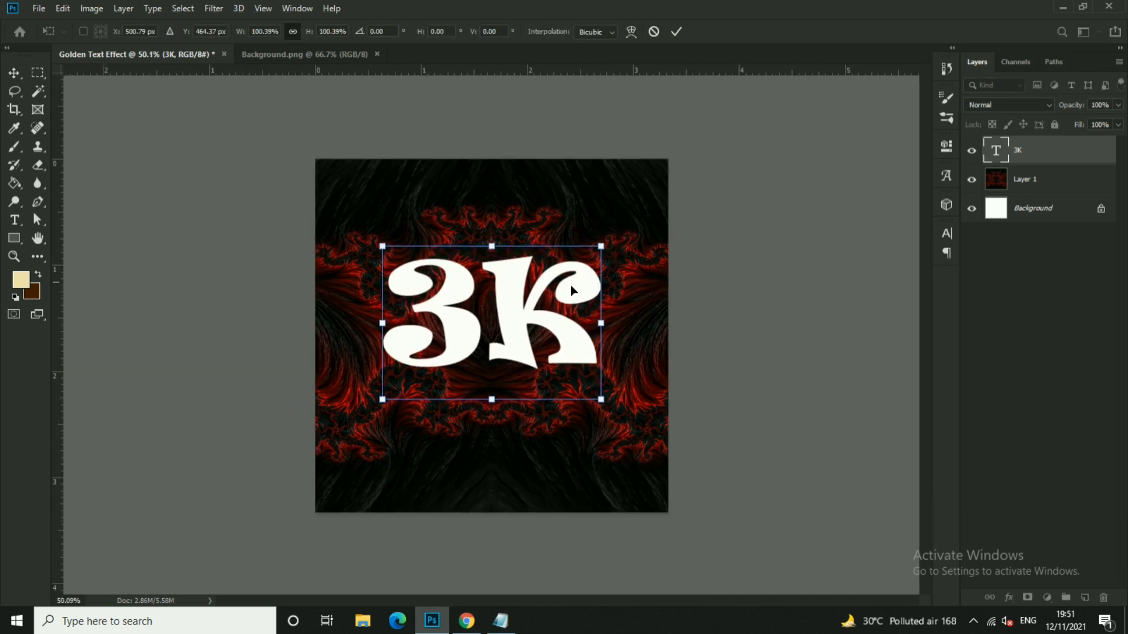
left_click_drag(570, 291, 571, 286)
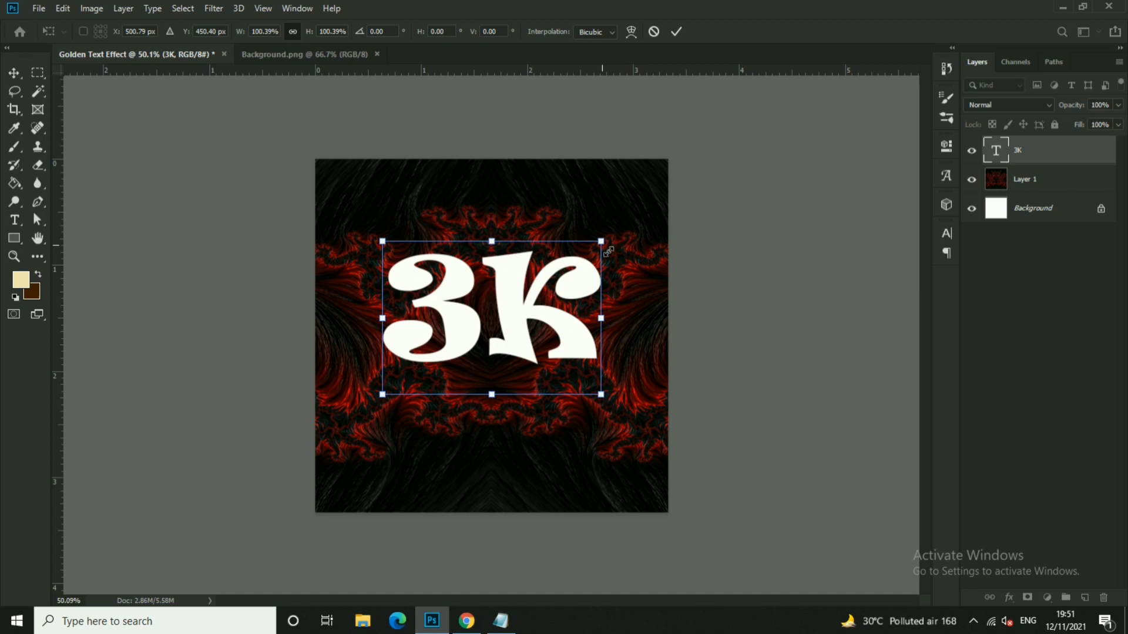
left_click(676, 32)
key("ctrl+0")
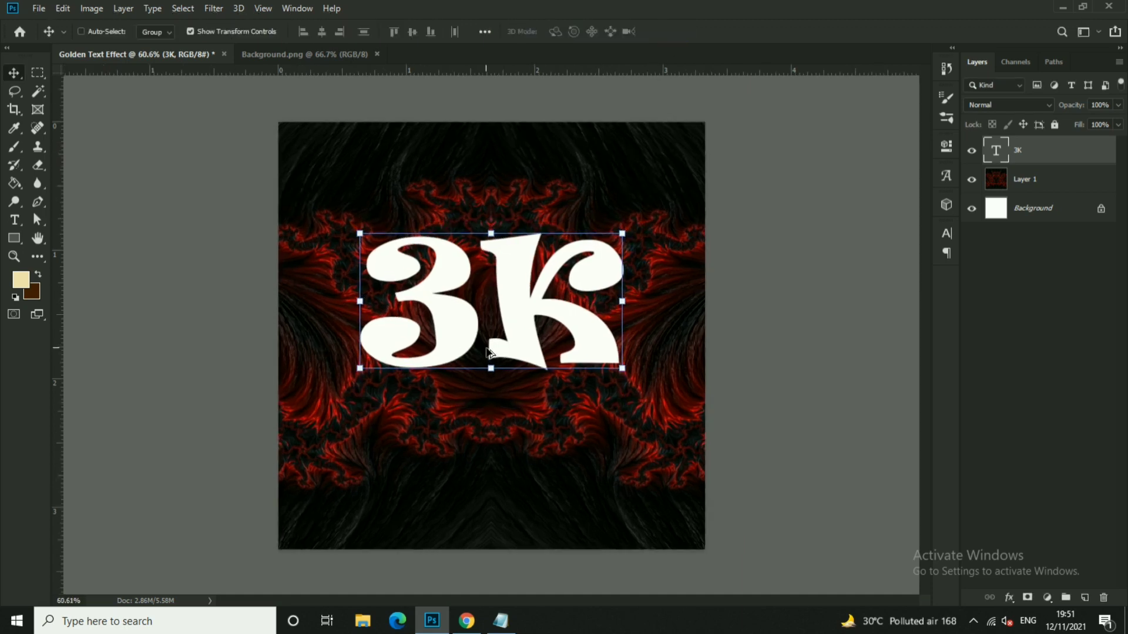
key("ctrl+t")
left_click_drag(494, 407, 494, 410)
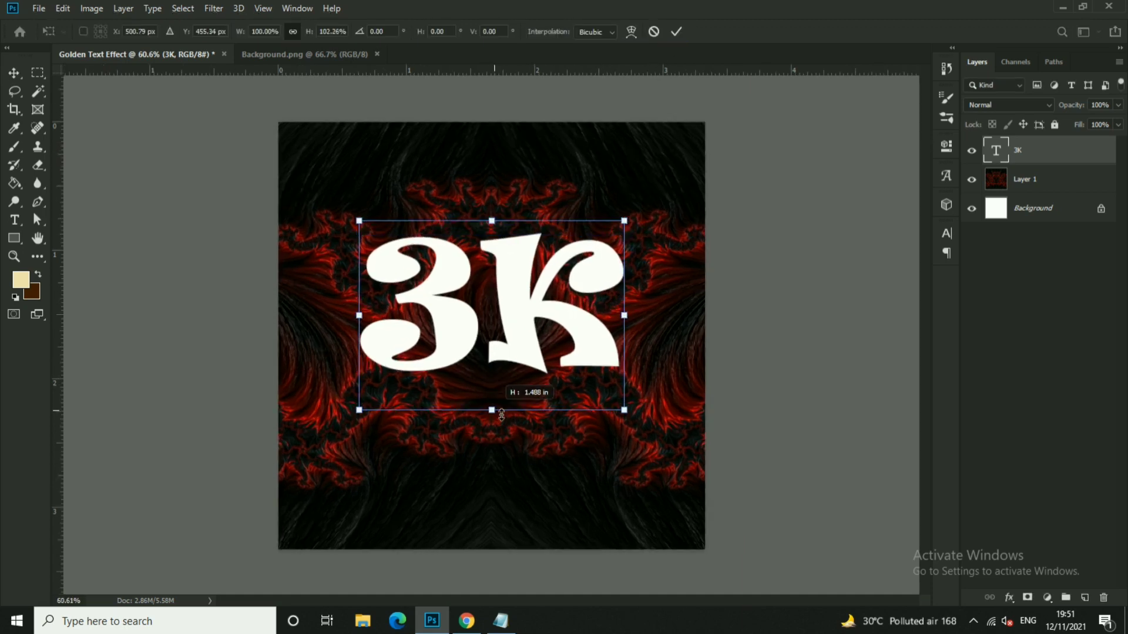
left_click(677, 31)
key("ctrl+plus")
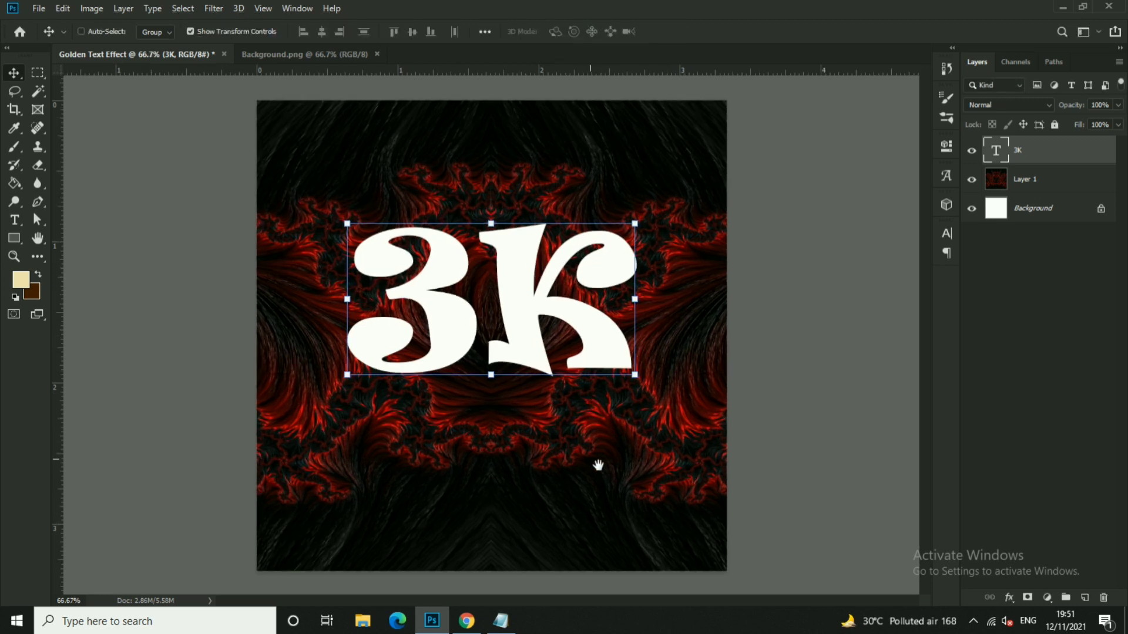
key("alt+bracketleft")
key("ctrl+minus")
- Type 'thank You' below the 3K in the Brightons script font
left_click(15, 219)
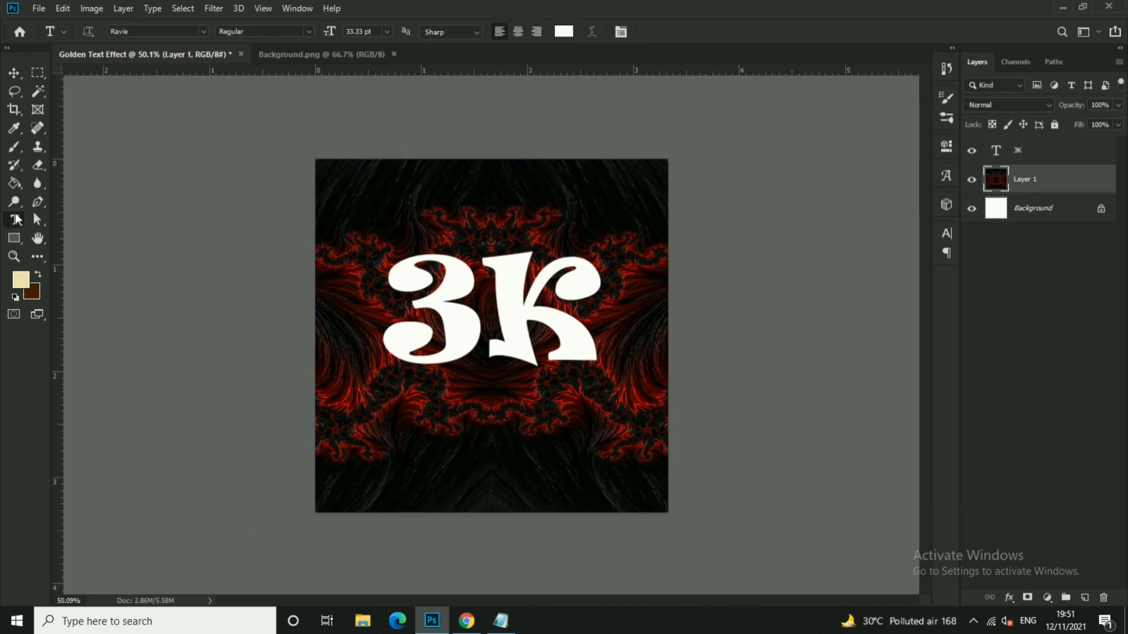
left_click(202, 31)
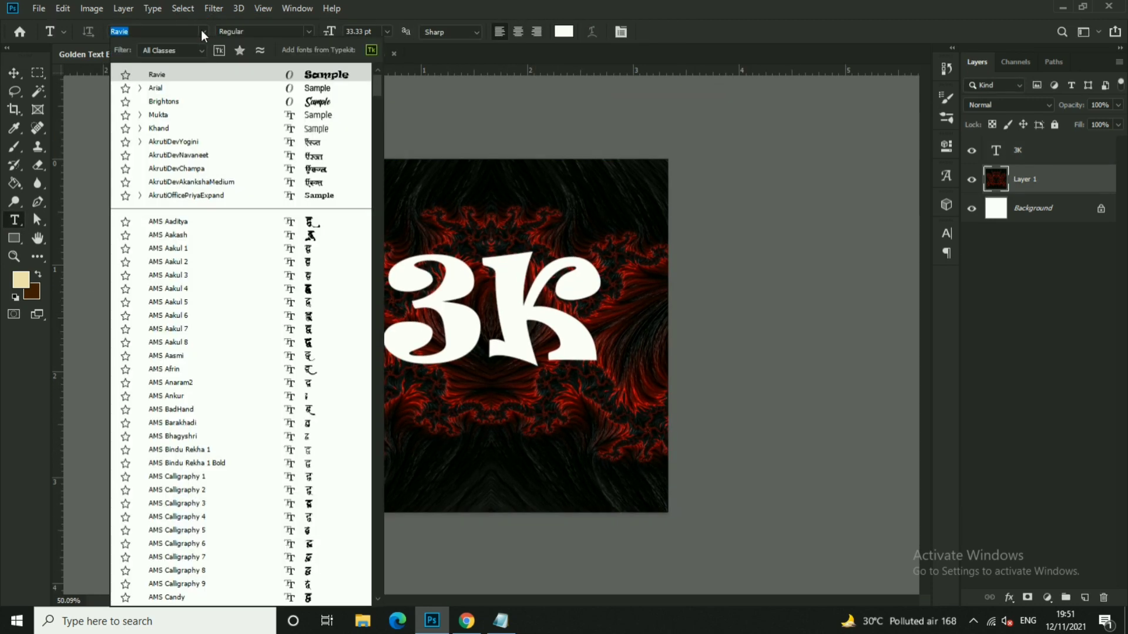
left_click(250, 104)
left_click(443, 452)
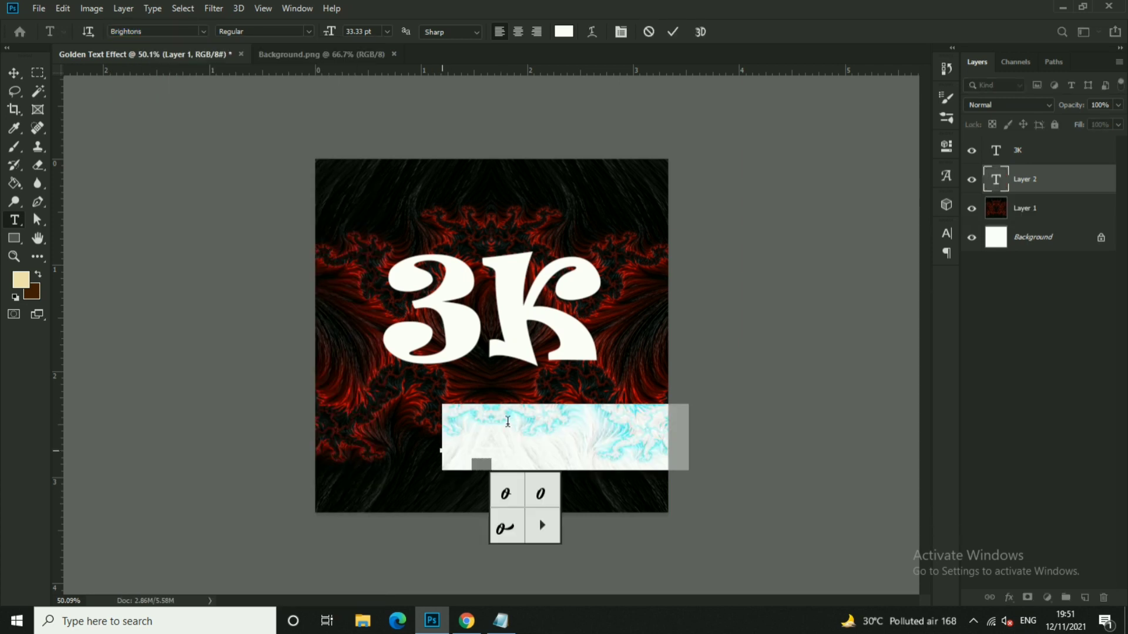
type("than")
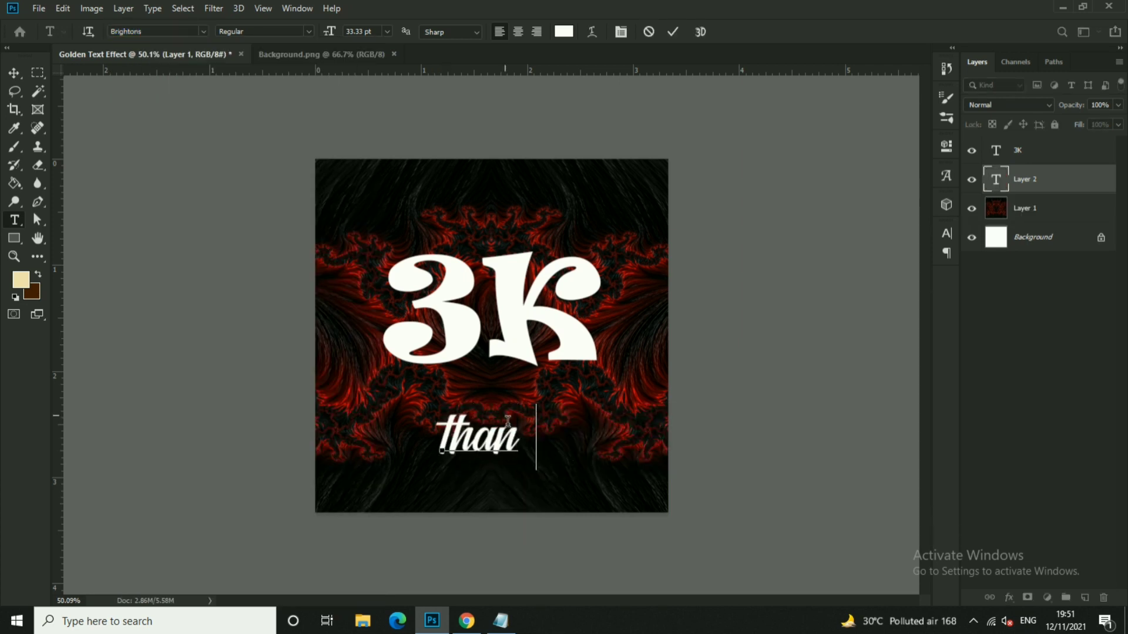
type("k You")
- Capitalise the first letter so the text reads 'Thank You'
key("ctrl+a")
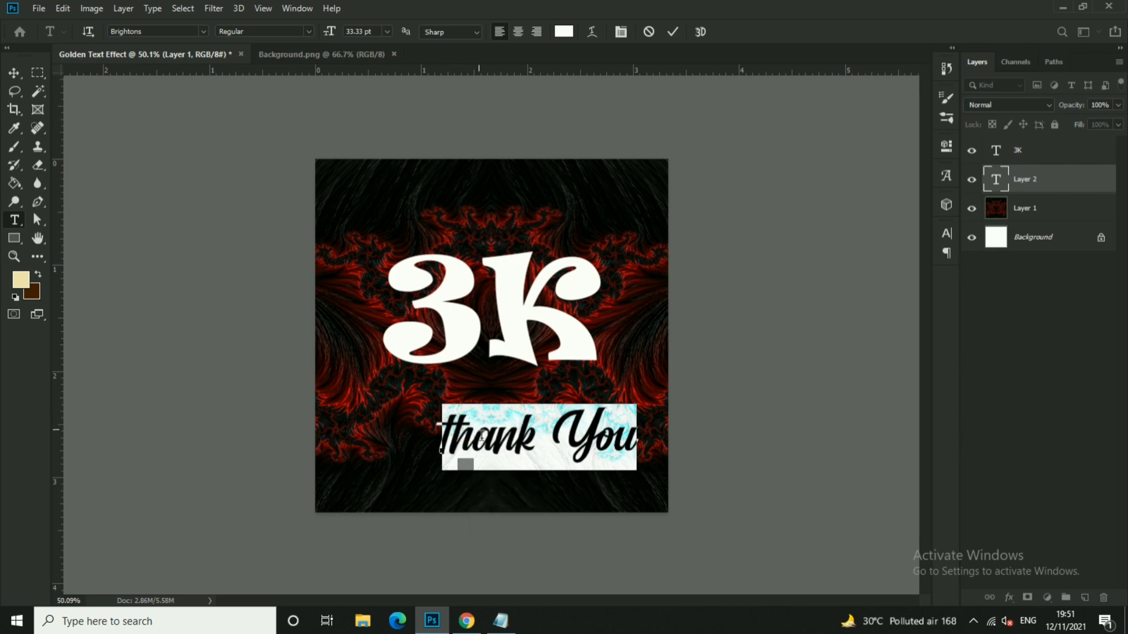
left_click(494, 436)
key("Left")
key("Left")
key("Left")
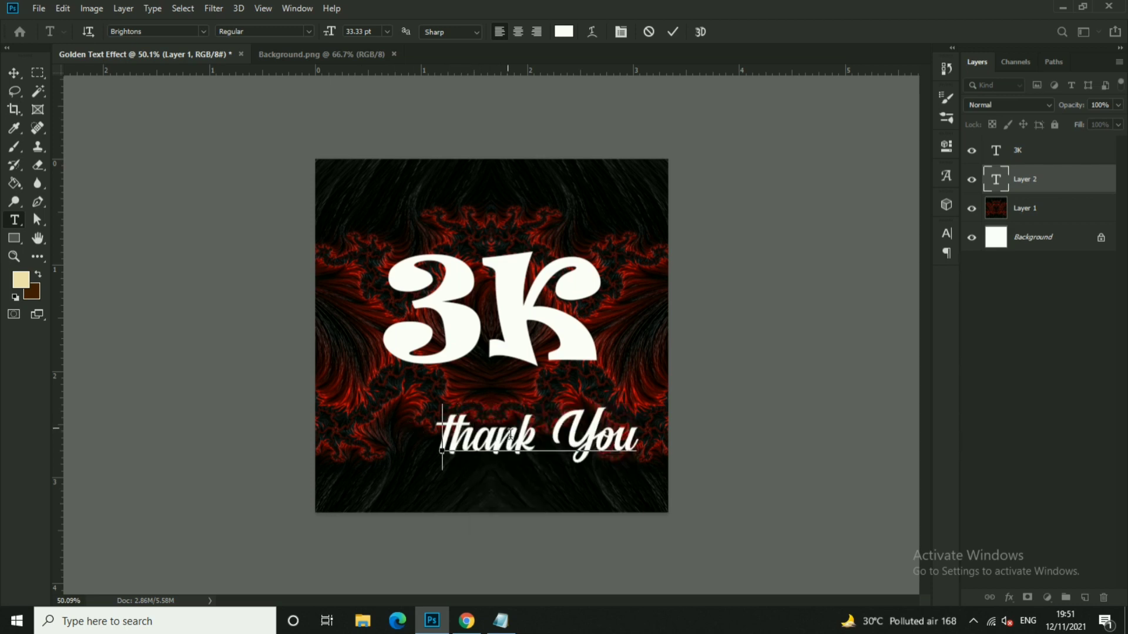
key("BackSpace")
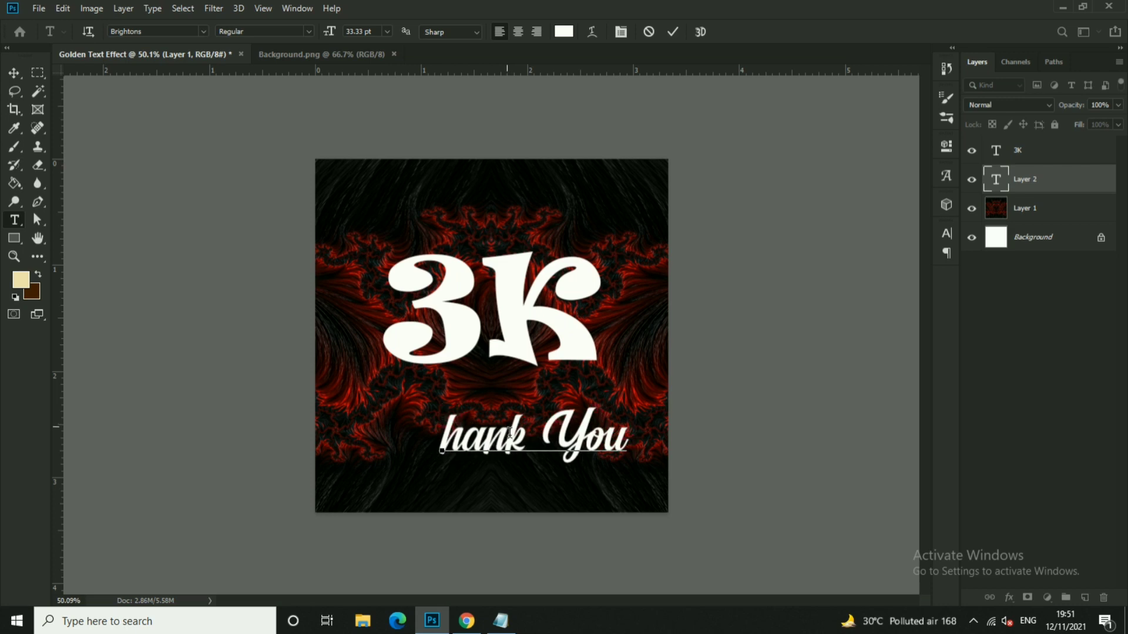
type("T")
- Move 'Thank You' left and up so it sits centred under the 3K
left_click(14, 73)
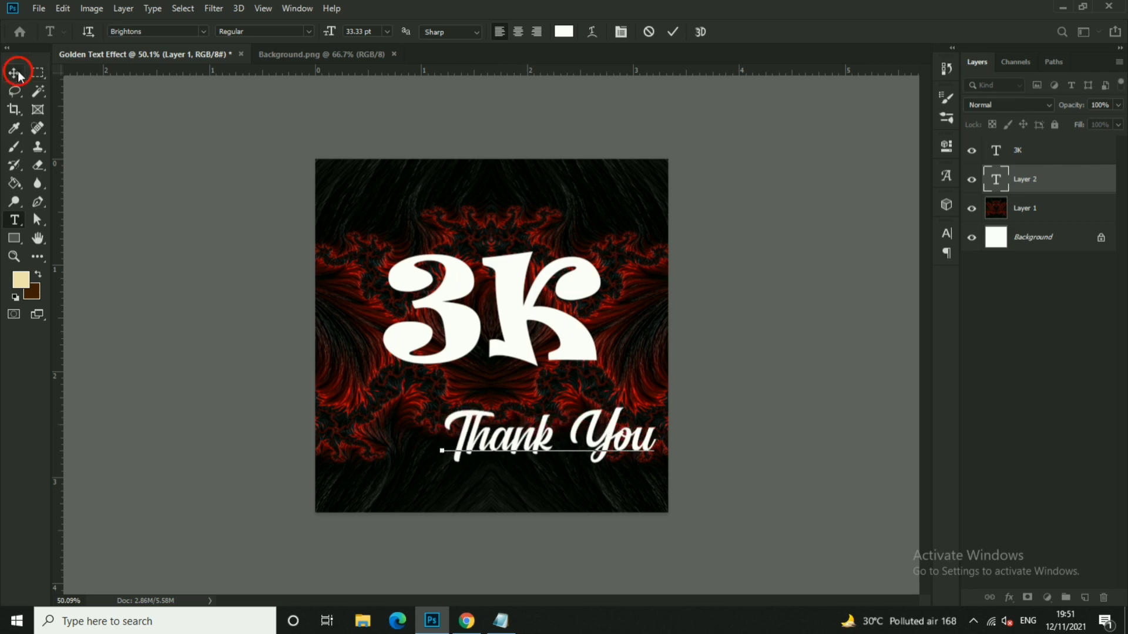
left_click_drag(620, 382, 563, 381)
left_click_drag(564, 441, 563, 430)
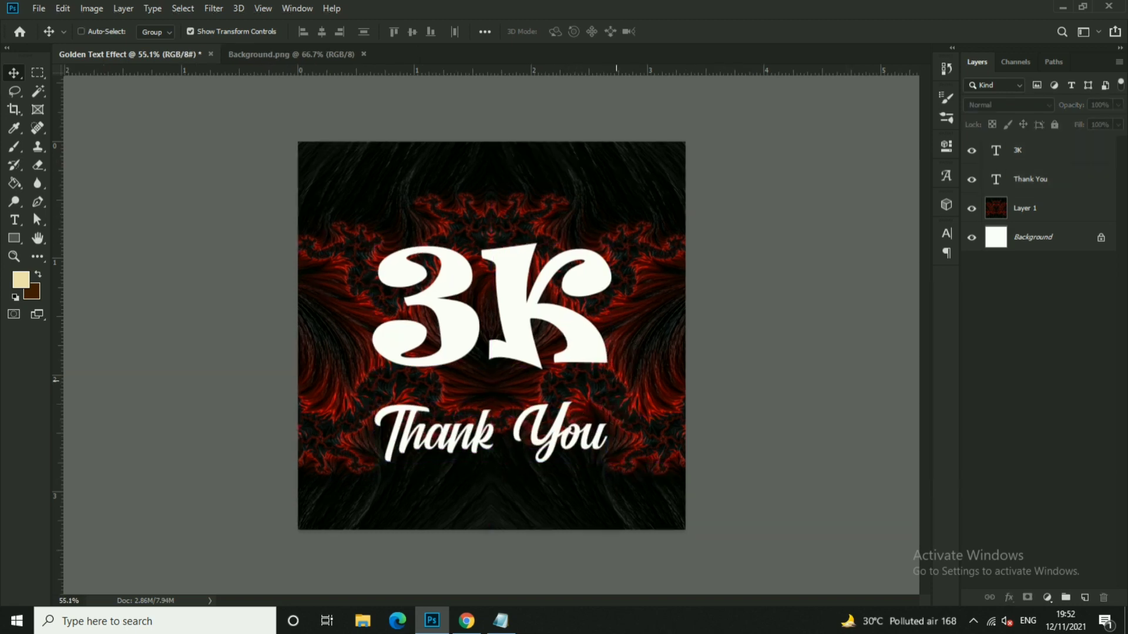
left_click(14, 221)
- Set the type font to Arial Regular
left_click(142, 33)
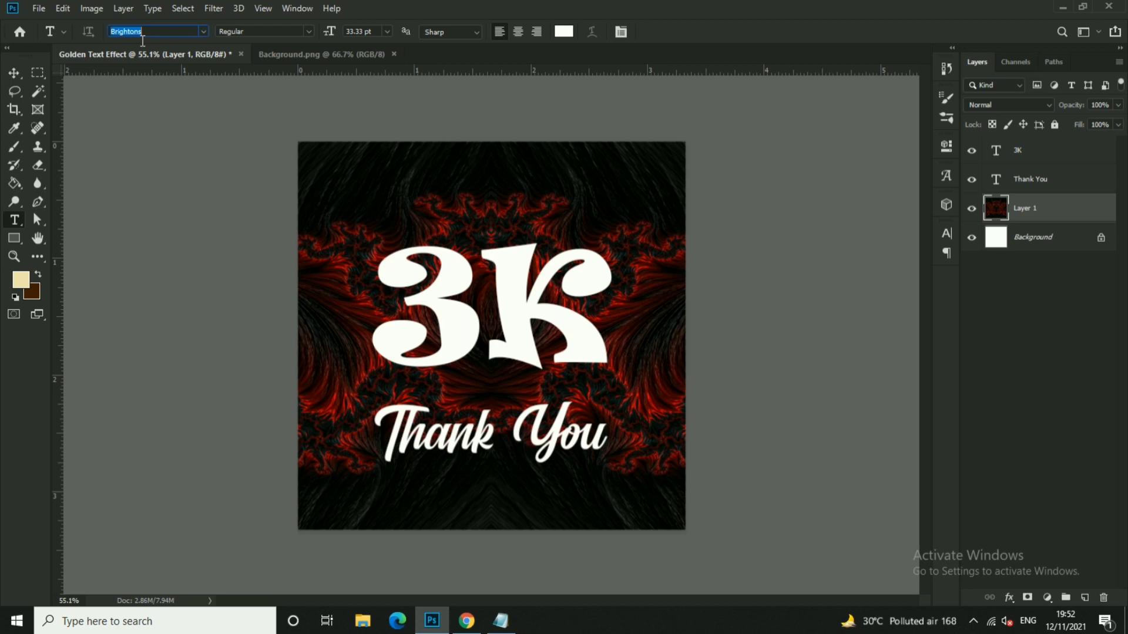
type("Ar")
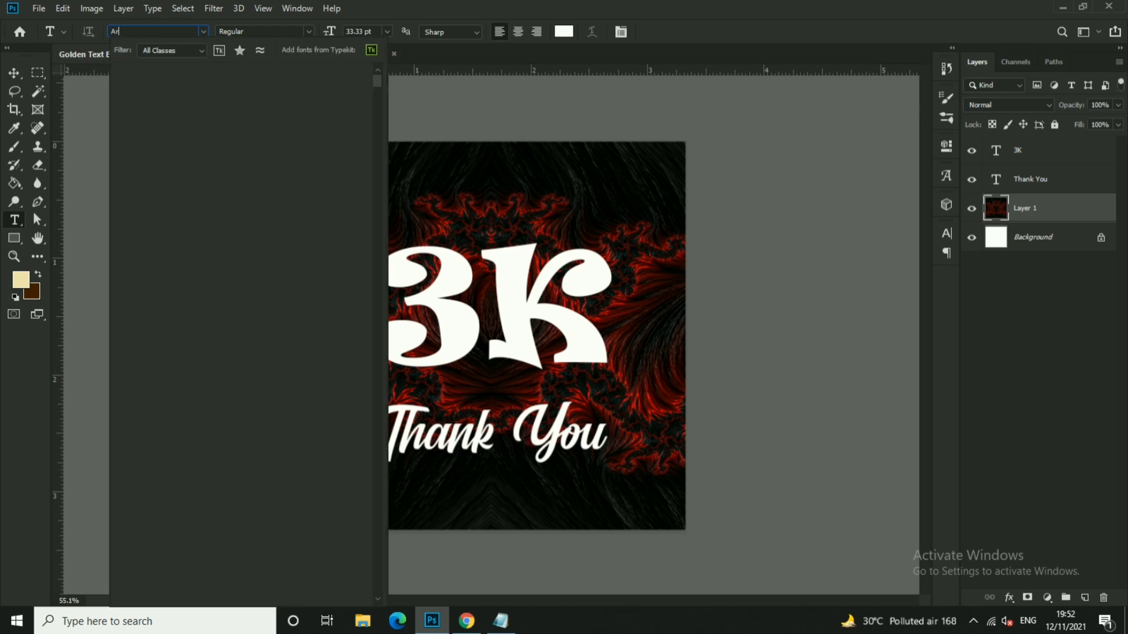
type("ial")
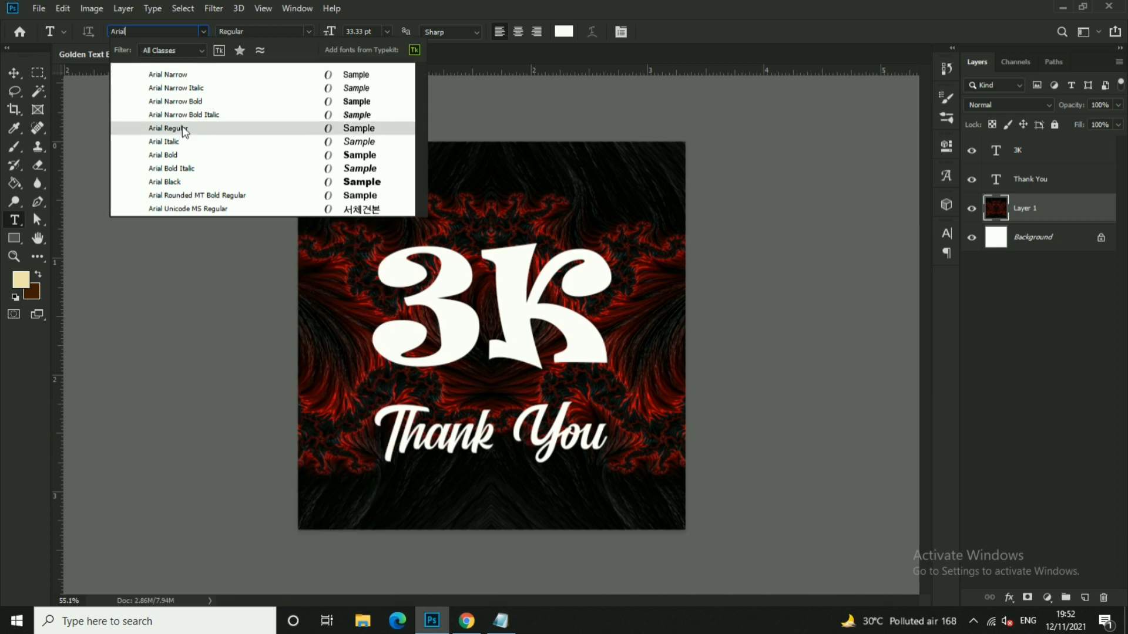
left_click(184, 129)
left_click(458, 406)
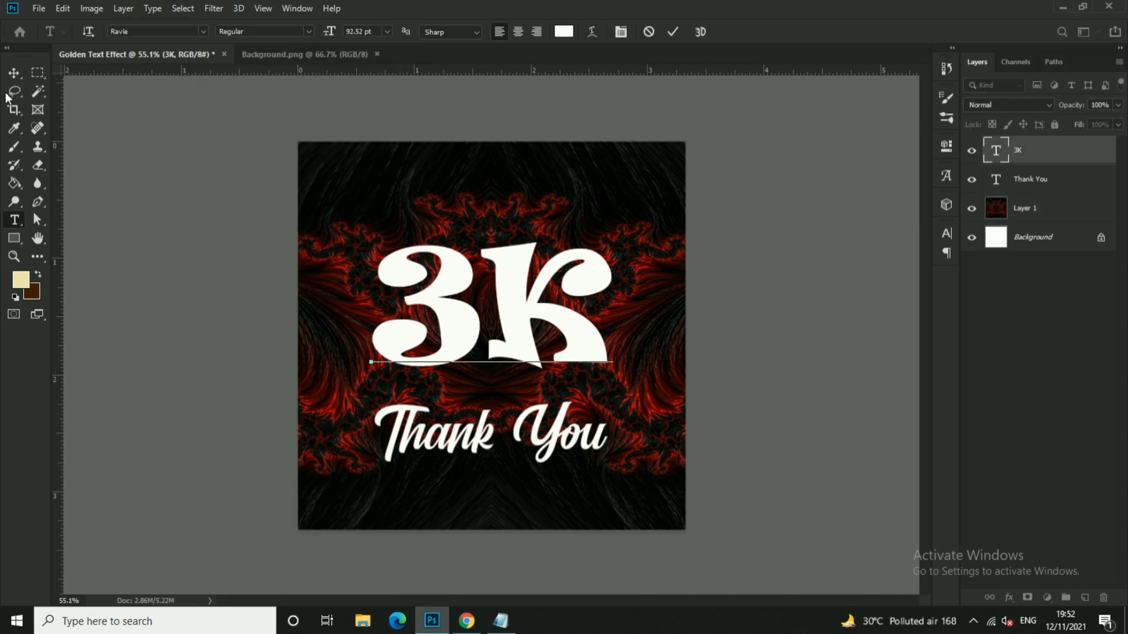
key("ctrl+Return")
left_click(424, 177, "ctrl")
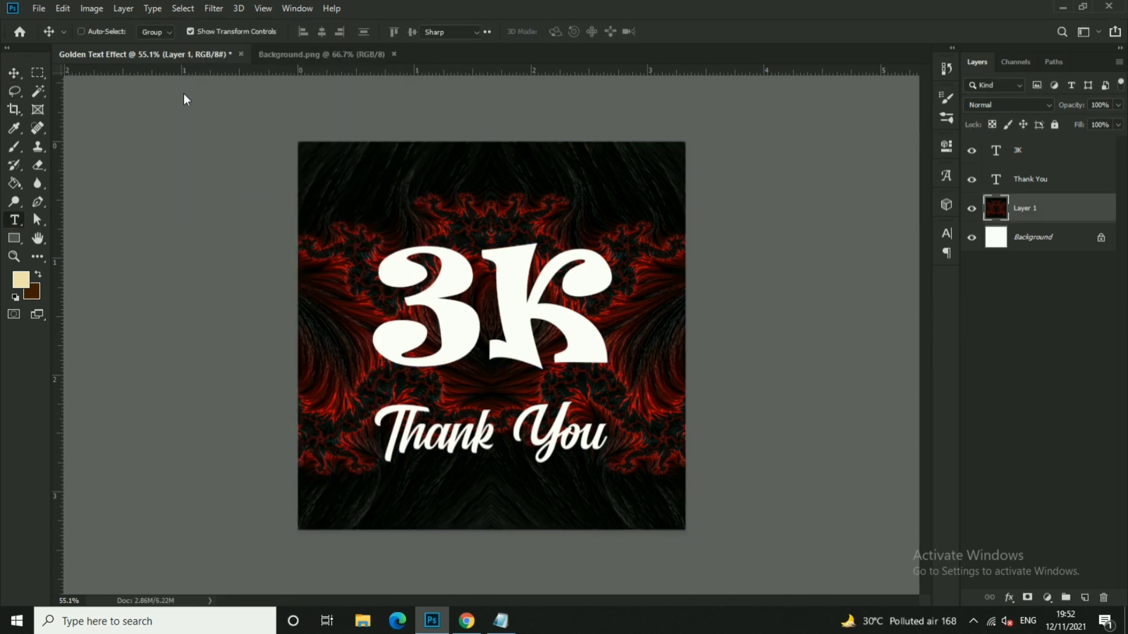
- Add '3000 Youtube Subscriber' near the top in Arial at 10.33 pt
type("arial")
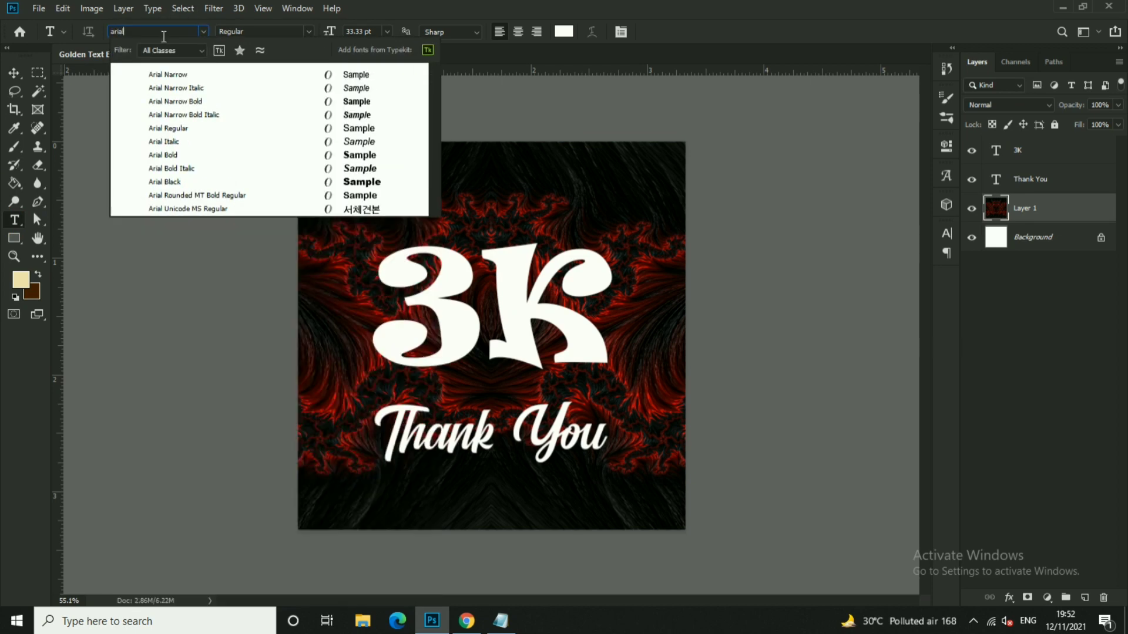
left_click(168, 129)
left_click(406, 182)
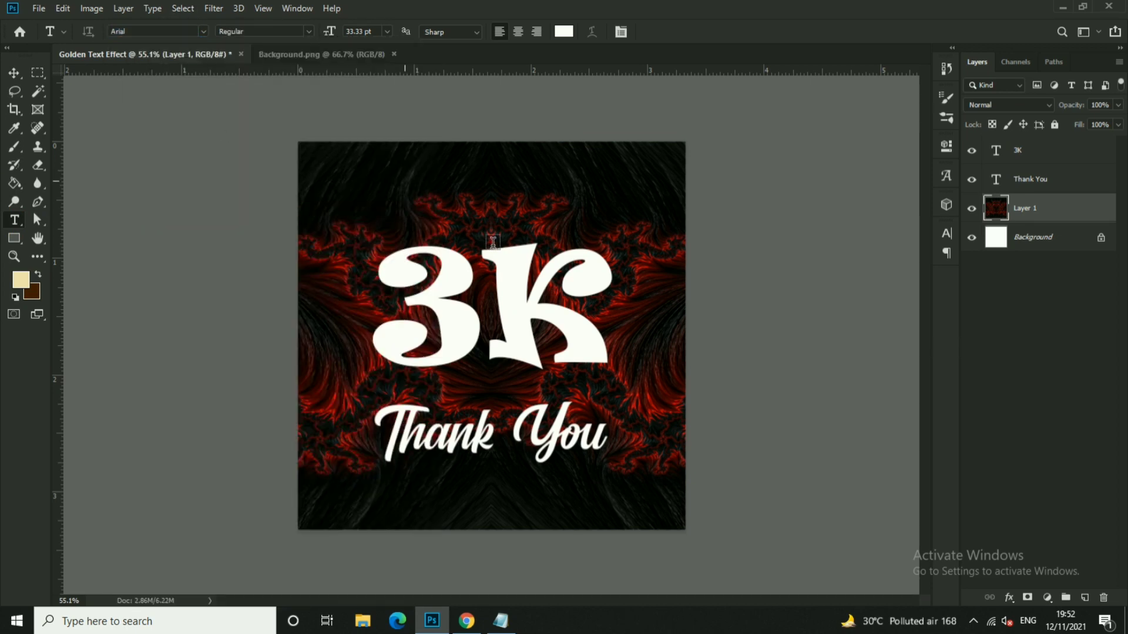
type("3000")
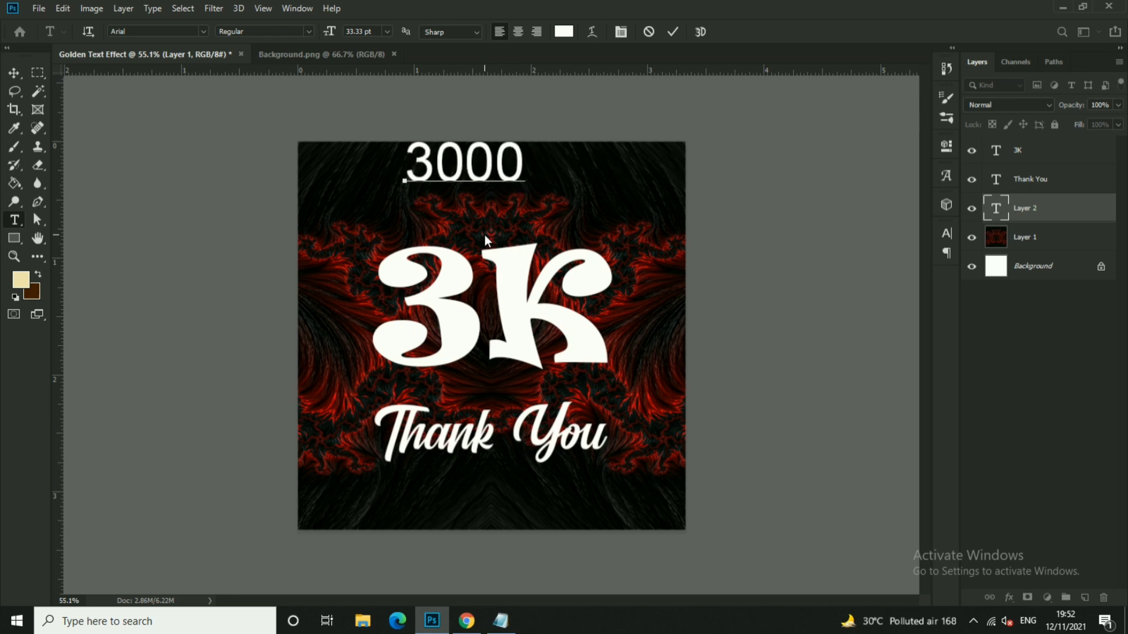
type(" Yo")
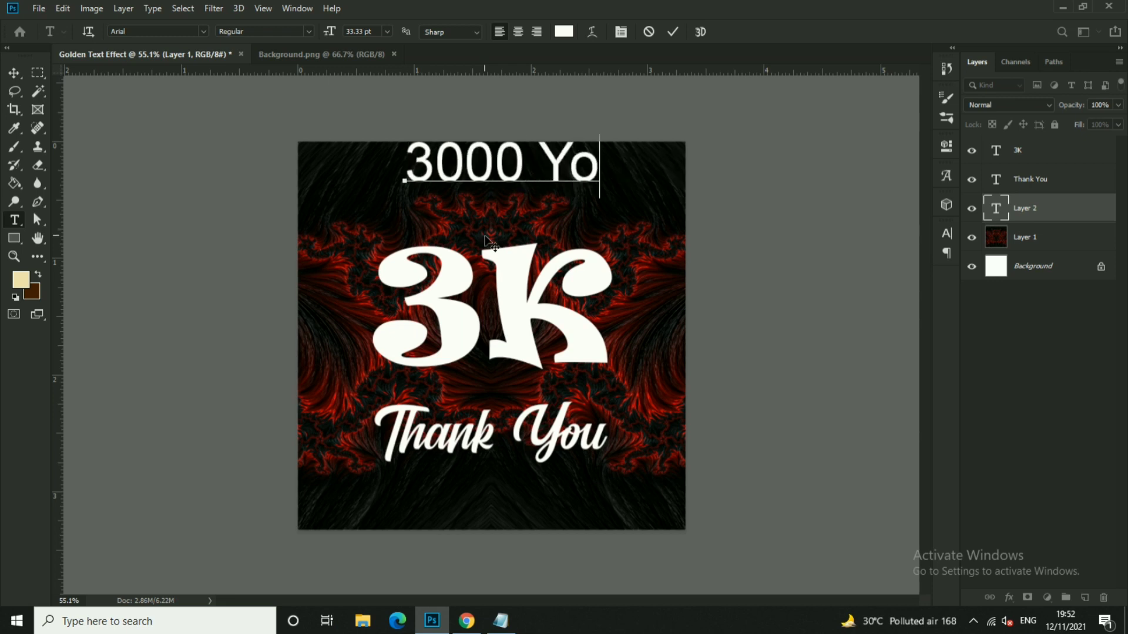
type("utub")
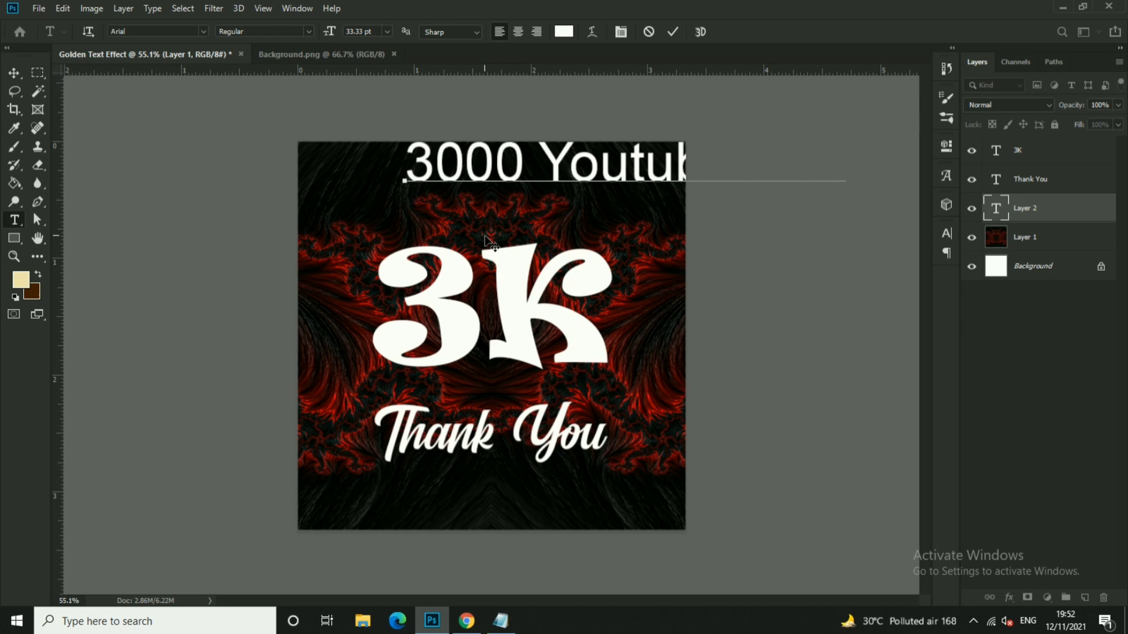
type("e Subs")
key("ctrl+a")
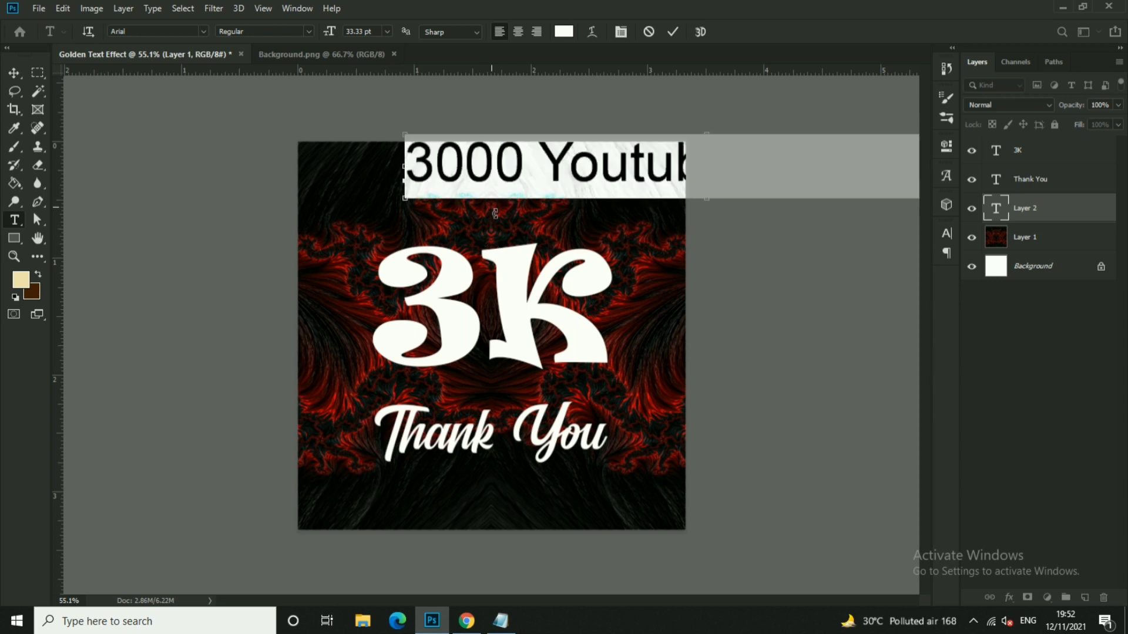
left_click_drag(341, 33, 327, 33)
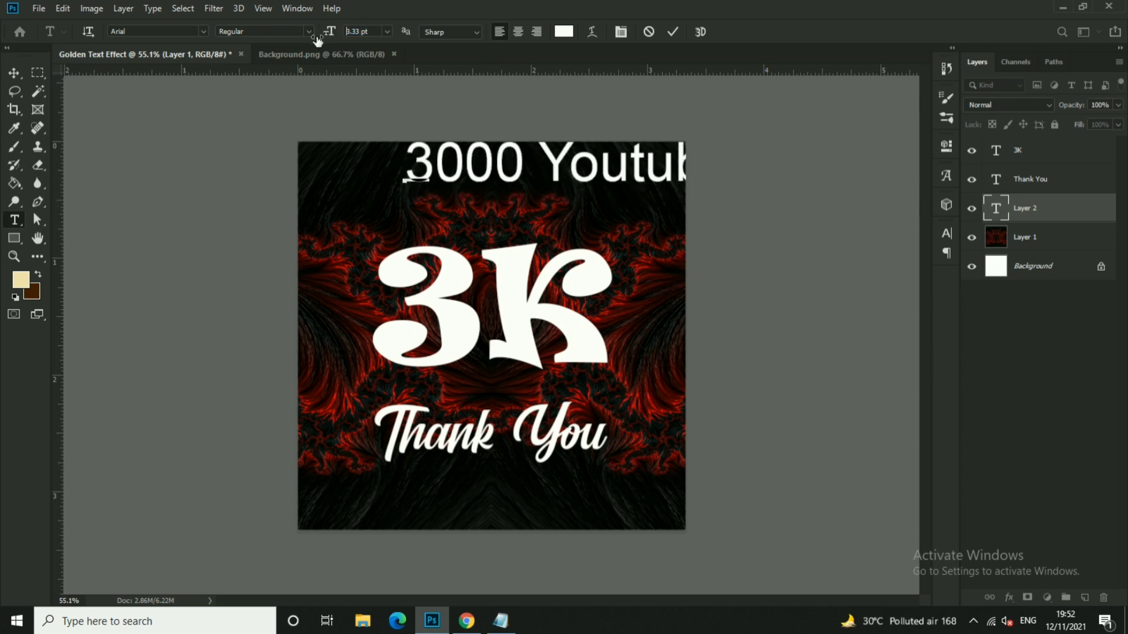
left_click(552, 176)
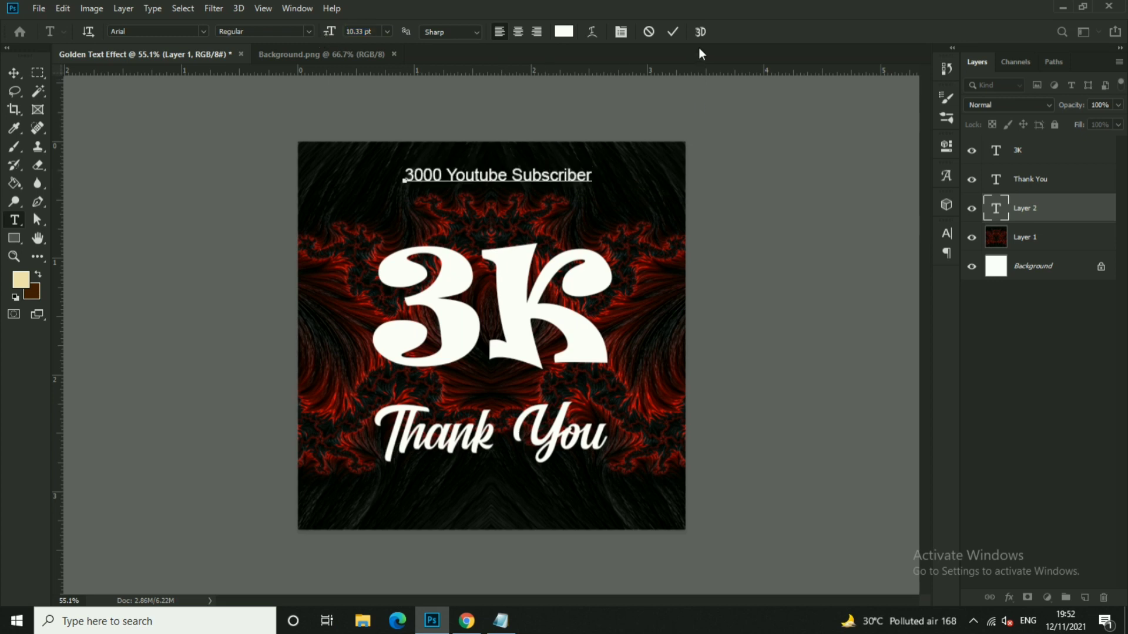
left_click(672, 32)
- Move the subscriber line just below the 3K and enlarge it
left_click(15, 74)
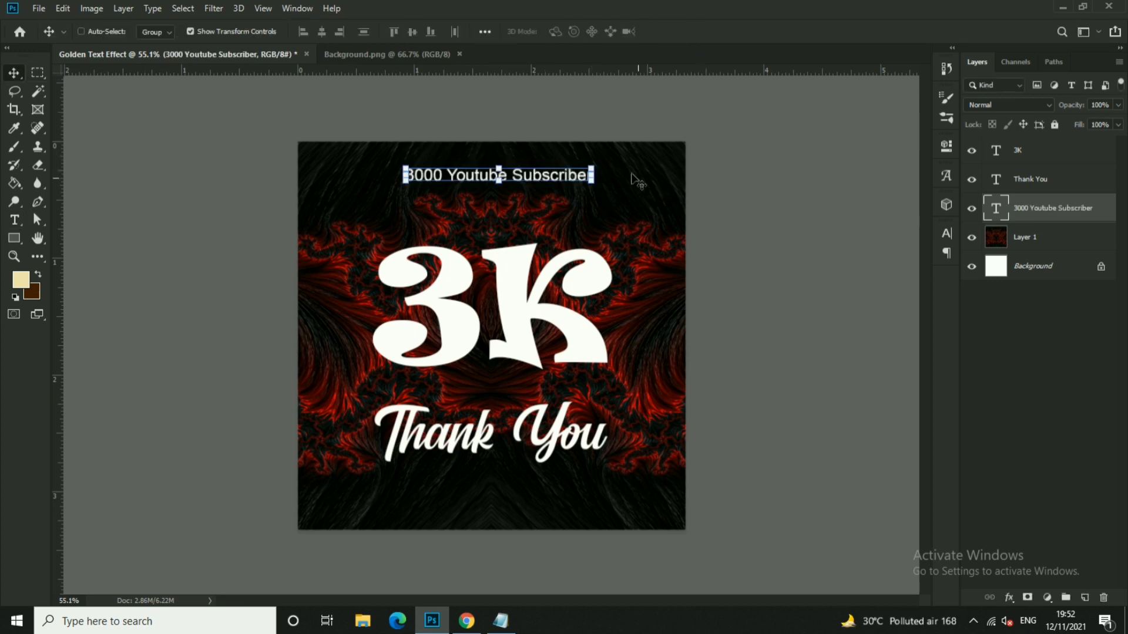
left_click_drag(579, 133, 569, 338)
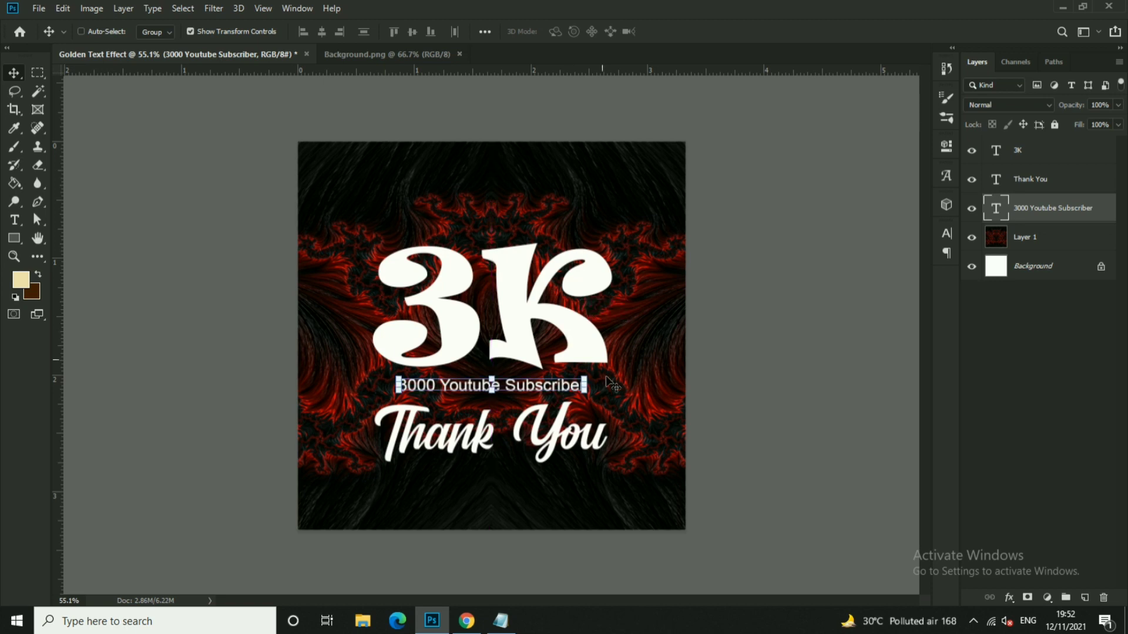
key("ctrl+t")
left_click_drag(586, 377, 619, 382)
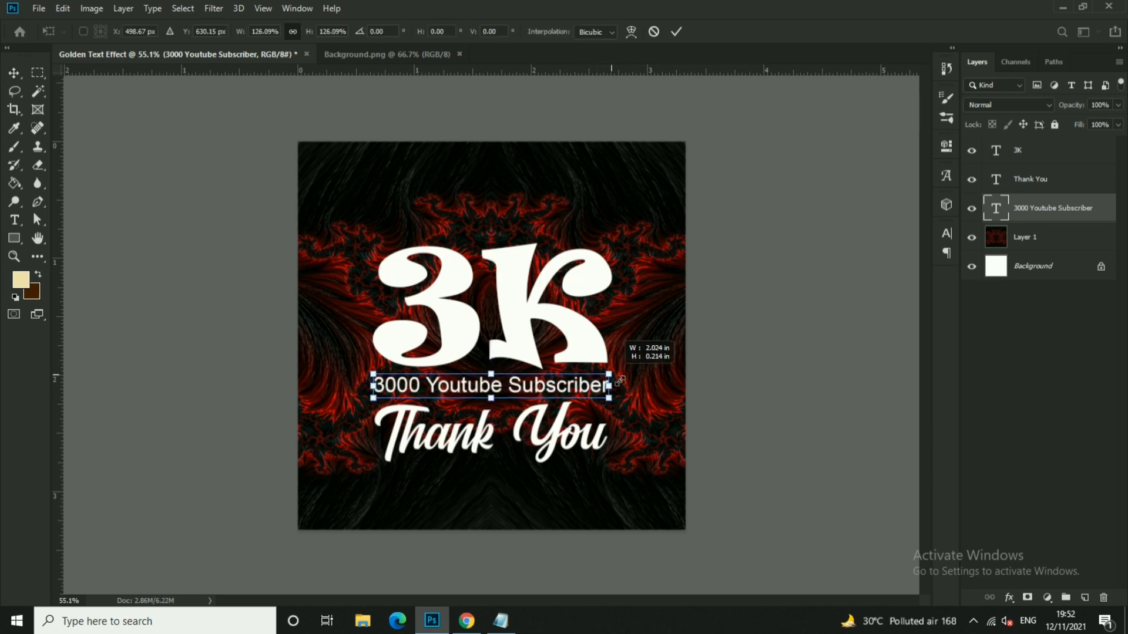
left_click(677, 31)
- Reposition the subscriber line under 3K, widening it and making it taller
scroll(521, 362, "up", 3, "alt")
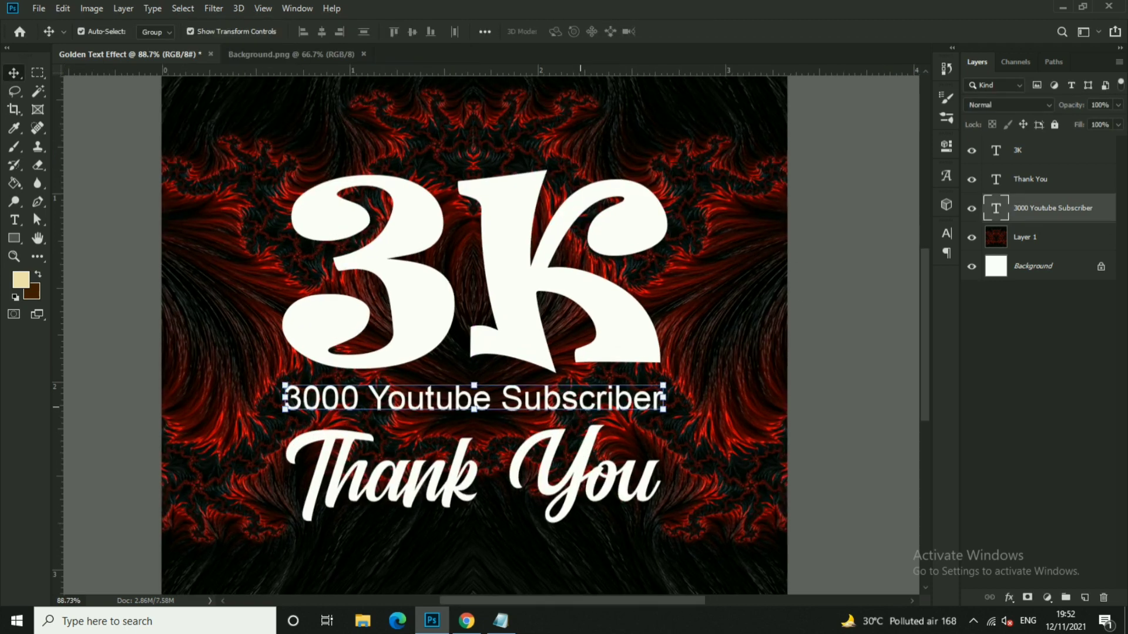
left_click(662, 395, "ctrl")
left_click_drag(443, 329, 443, 342)
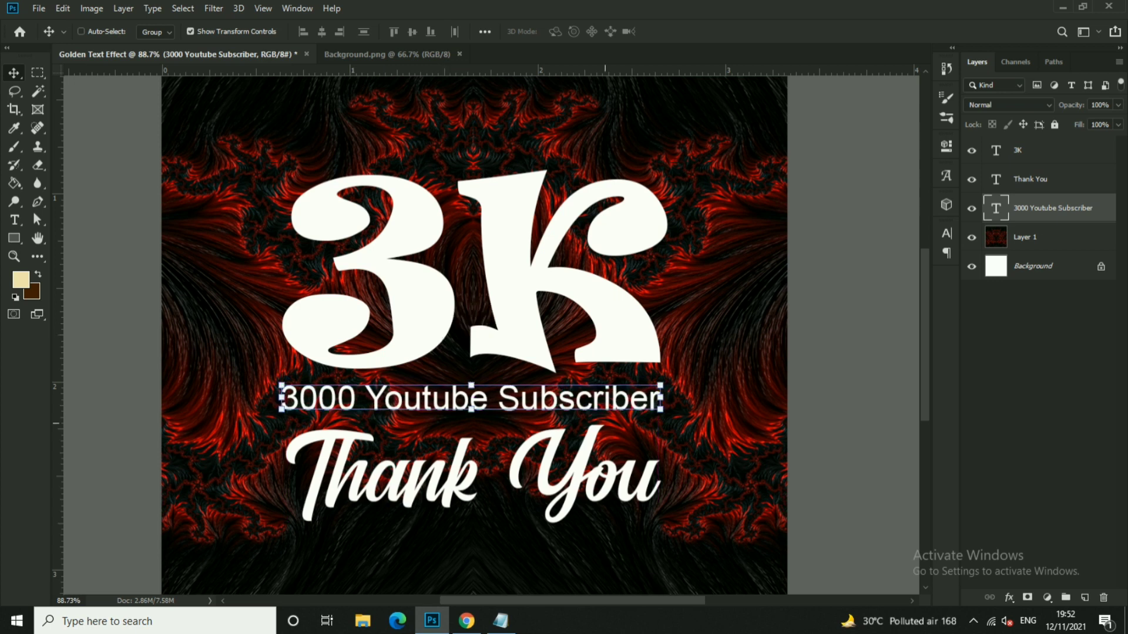
left_click_drag(676, 402, 673, 401)
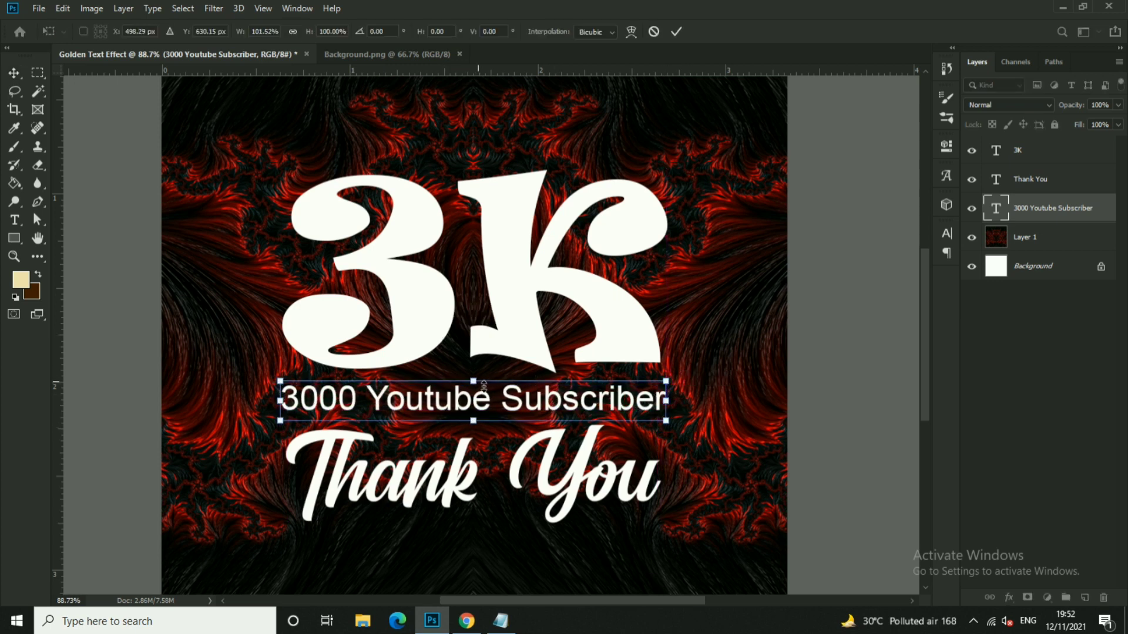
left_click_drag(486, 386, 486, 383)
left_click(677, 31)
- Place 'Thank You' below the subscriber line and stretch it wider and taller
scroll(491, 340, "down", 3)
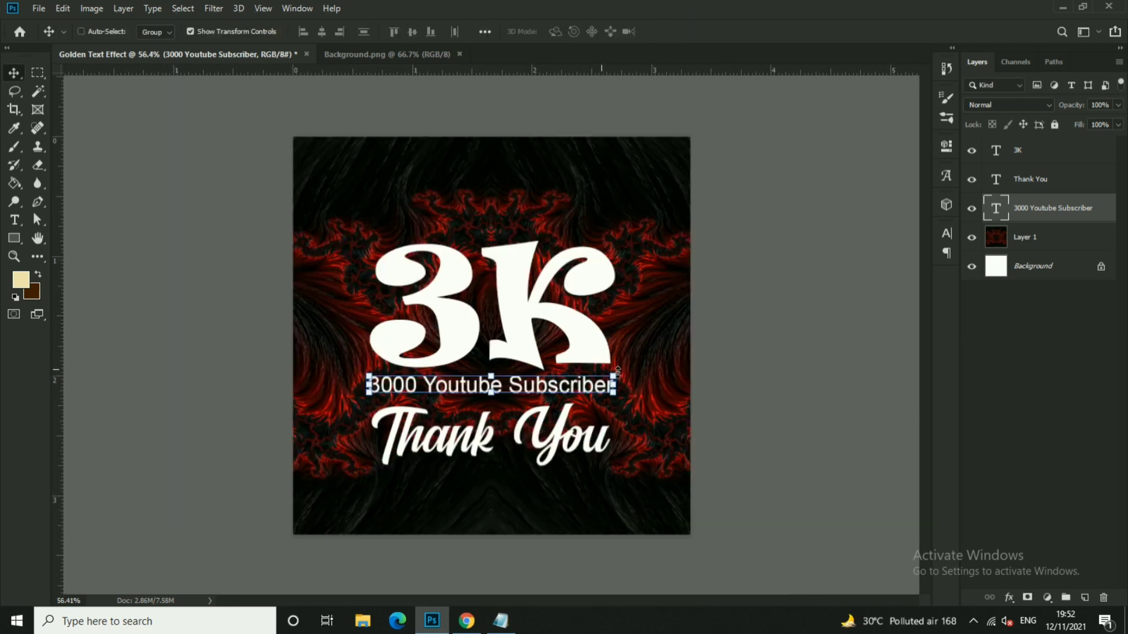
left_click(491, 433, "ctrl")
scroll(529, 446, "up", 2)
left_click_drag(570, 450, 574, 450)
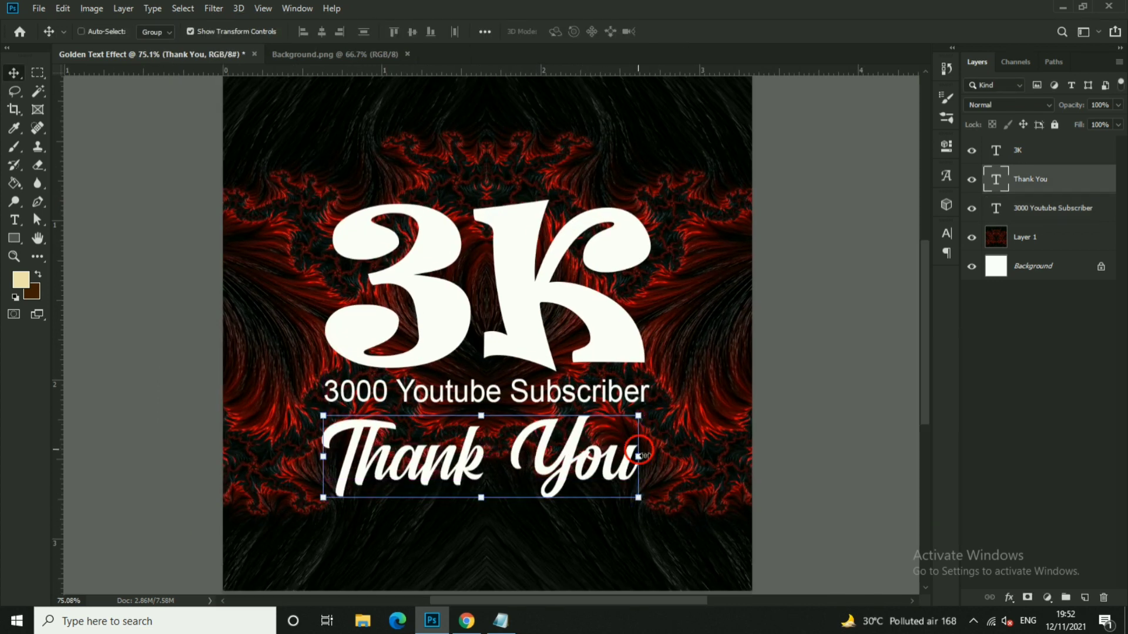
key("ctrl+t")
left_click_drag(644, 458, 654, 456)
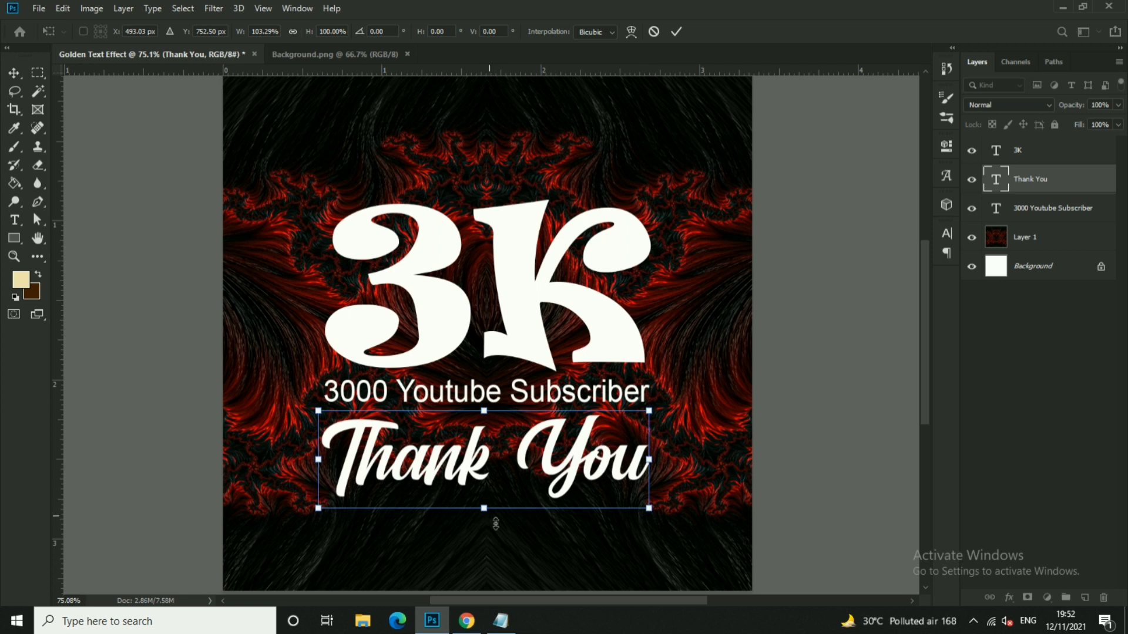
left_click_drag(490, 522, 496, 545)
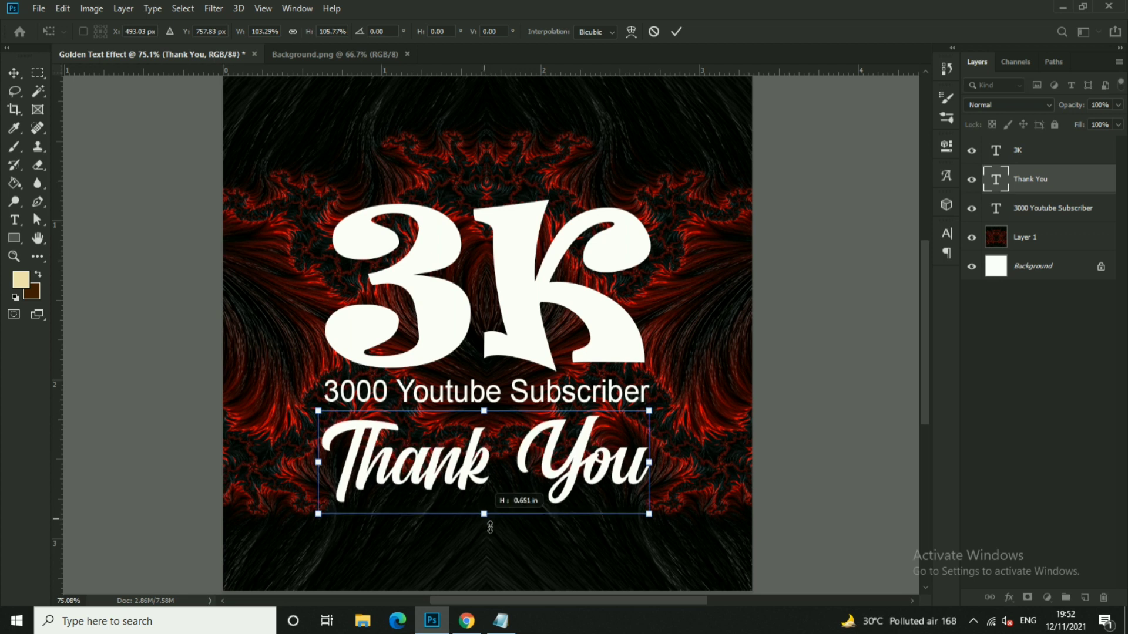
left_click(679, 33)
- Check the three text layers together, then close the Background.png document
scroll(553, 323, "down", 2)
left_click(490, 367, "ctrl+shift")
left_click(553, 323, "ctrl+shift")
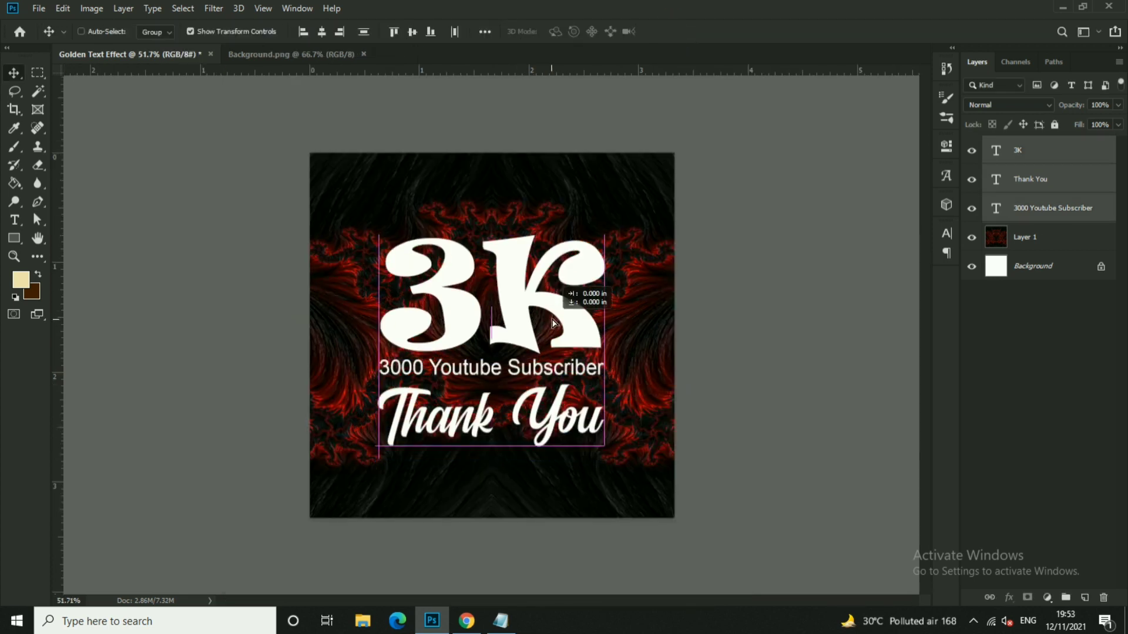
left_click(712, 320)
scroll(589, 273, "up", 2)
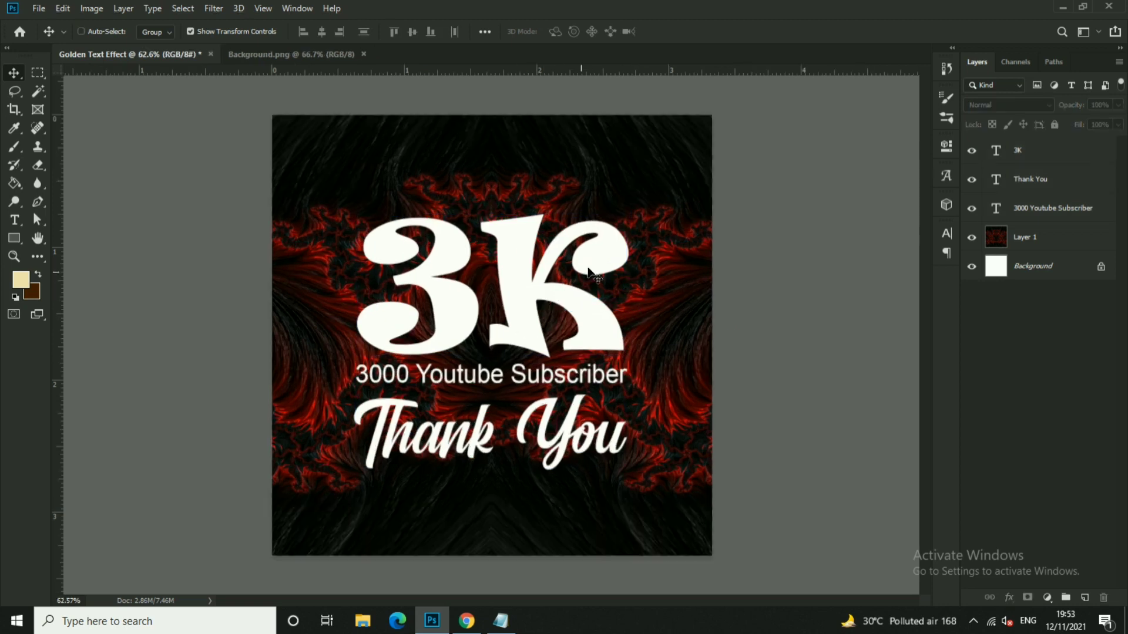
left_click(364, 54)
left_click(523, 264, "ctrl")
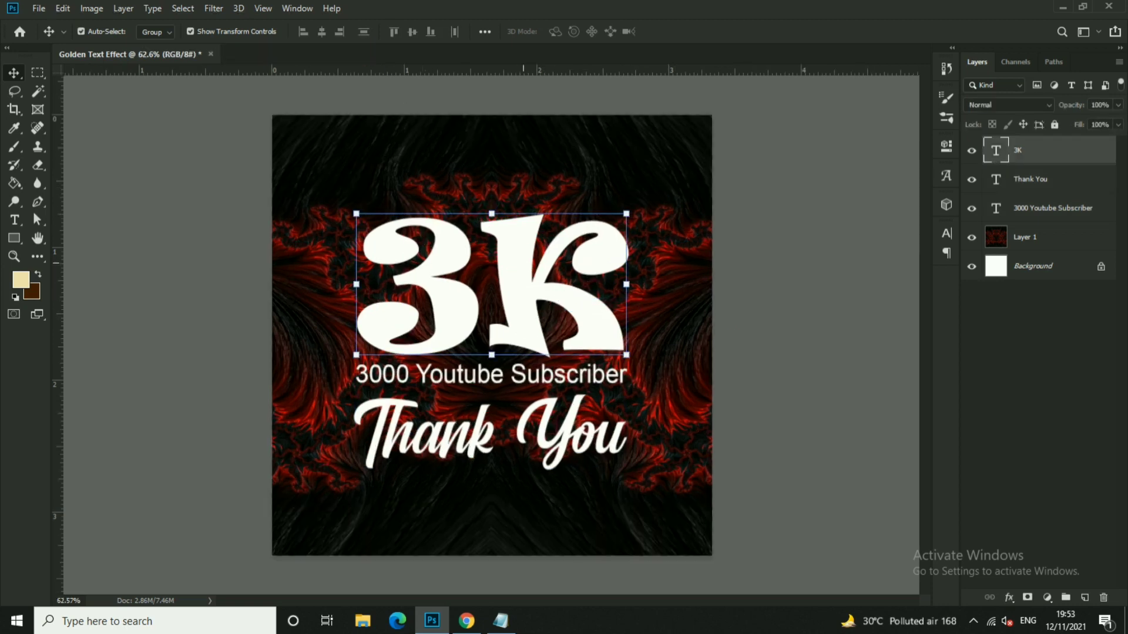
- Enable a Color Overlay on the 3K layer at Normal blending, 100% opacity
right_click(1084, 157)
left_click(924, 13)
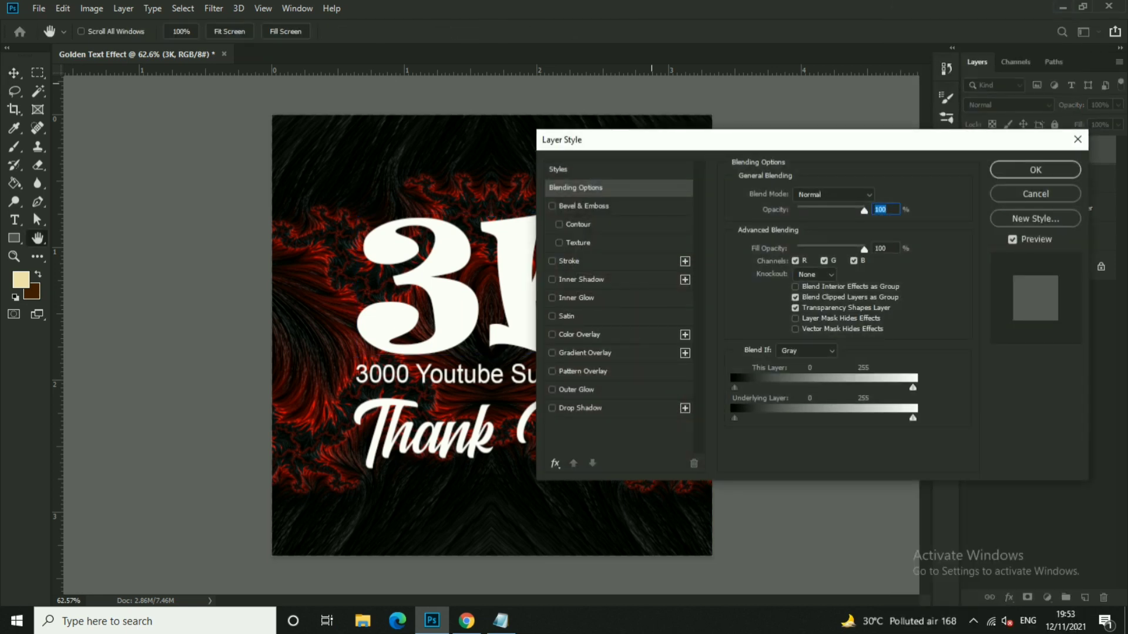
left_click_drag(679, 147, 766, 139)
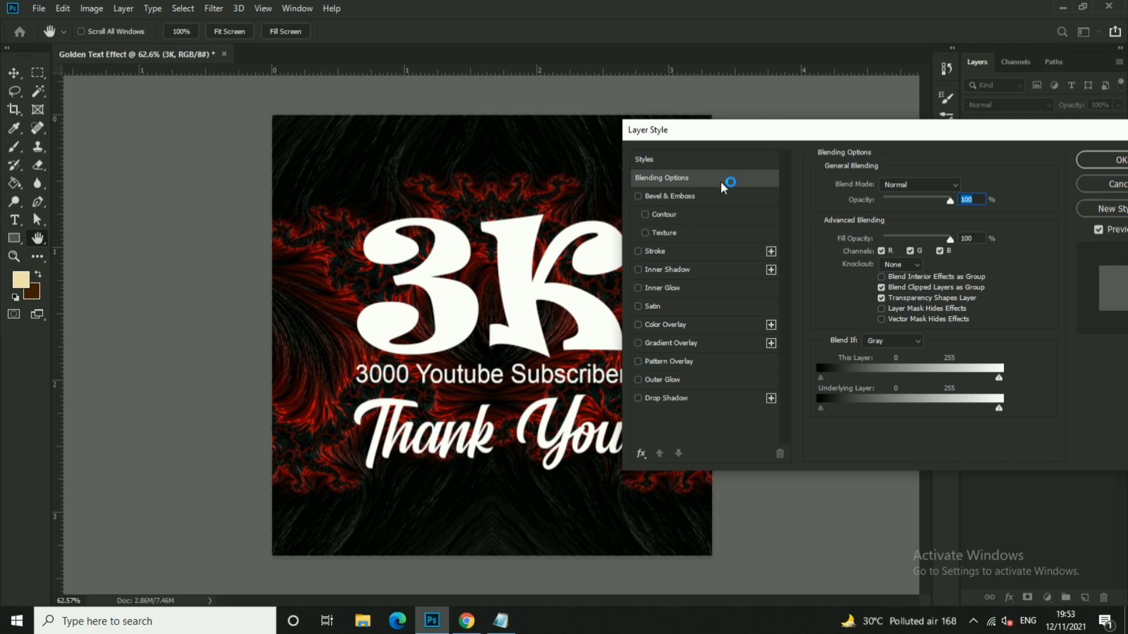
left_click(685, 328)
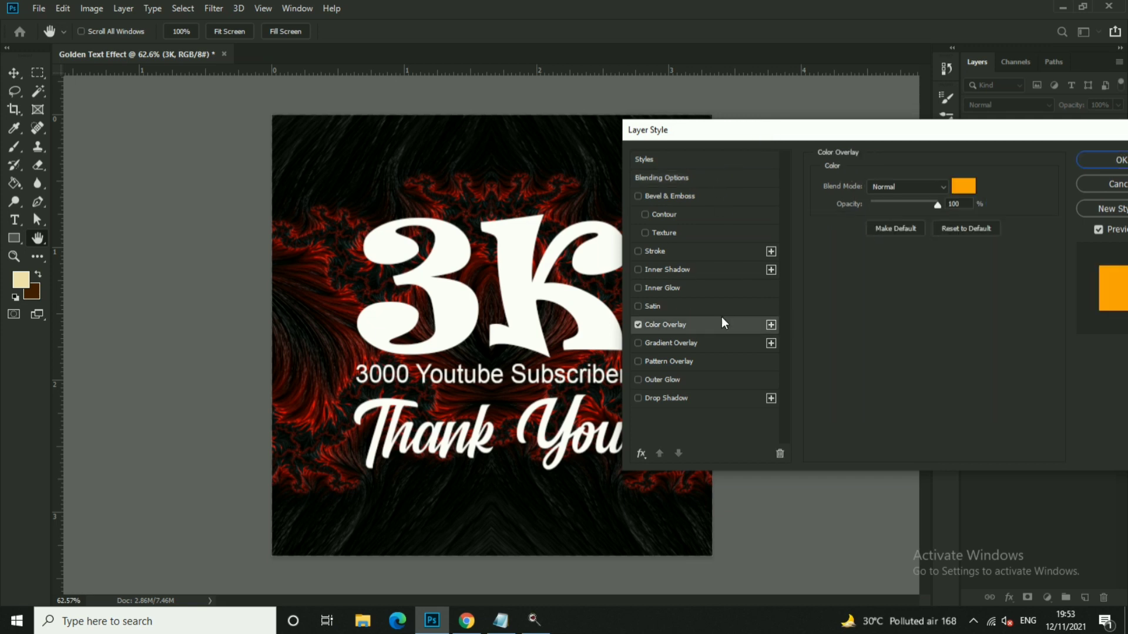
left_click(915, 192)
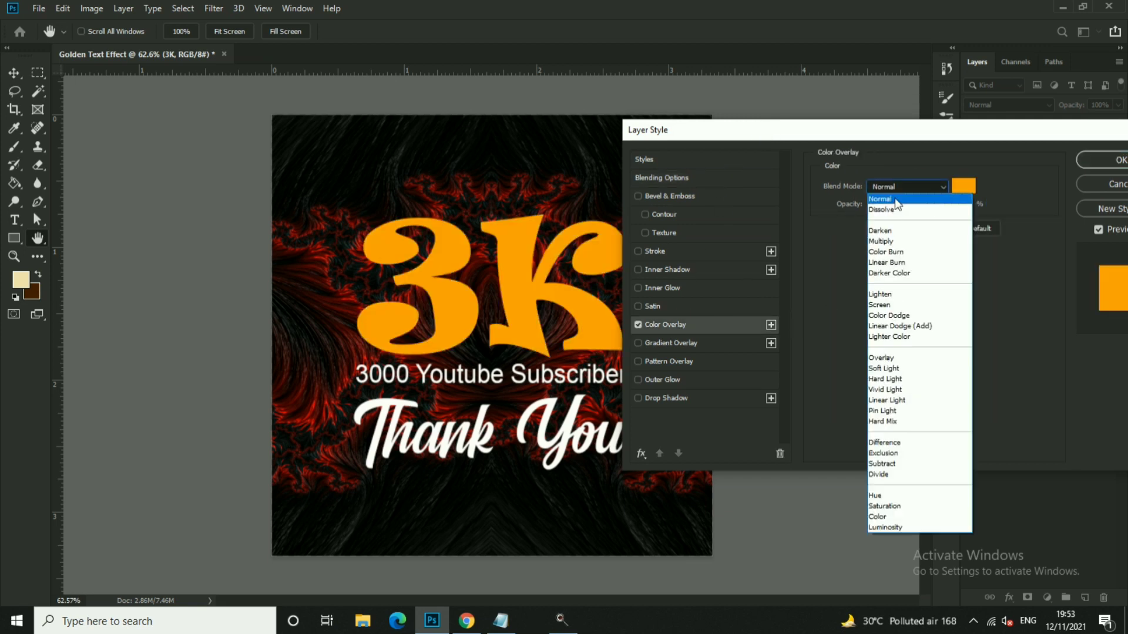
left_click(908, 191)
left_click_drag(929, 209, 942, 206)
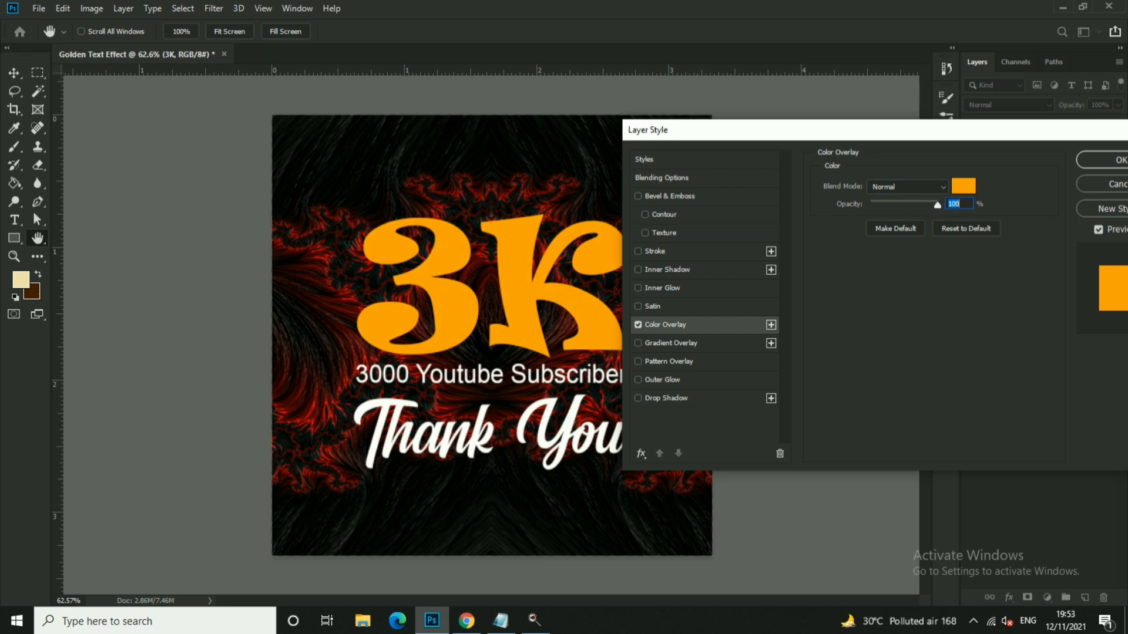
- Set the overlay colour to orange #ffa200
left_click(967, 186)
left_click(663, 404)
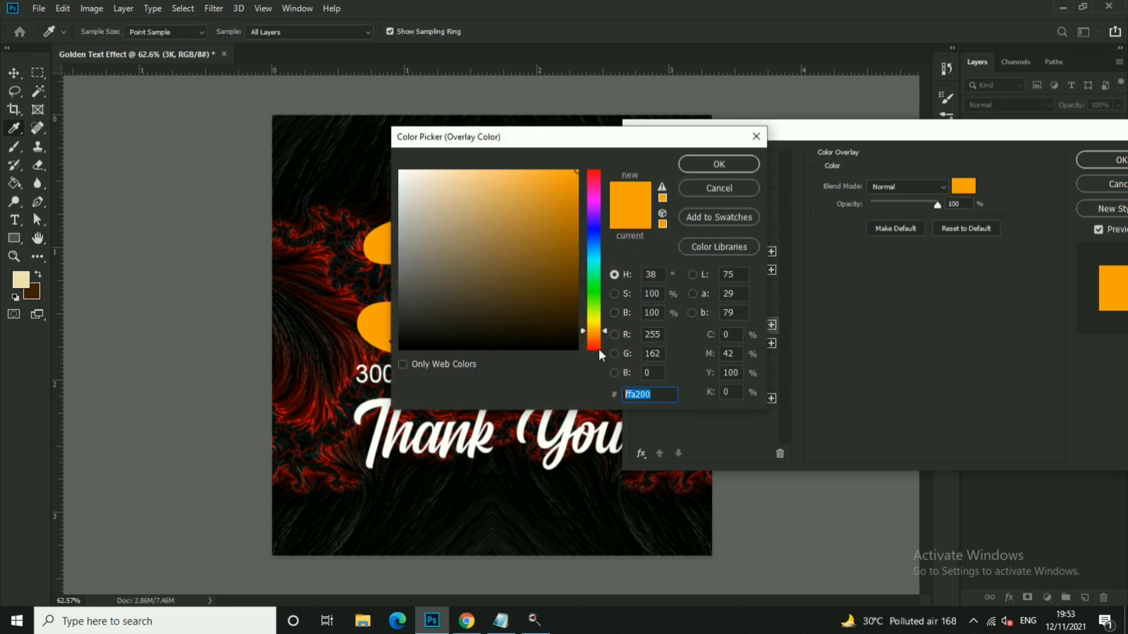
type("ff")
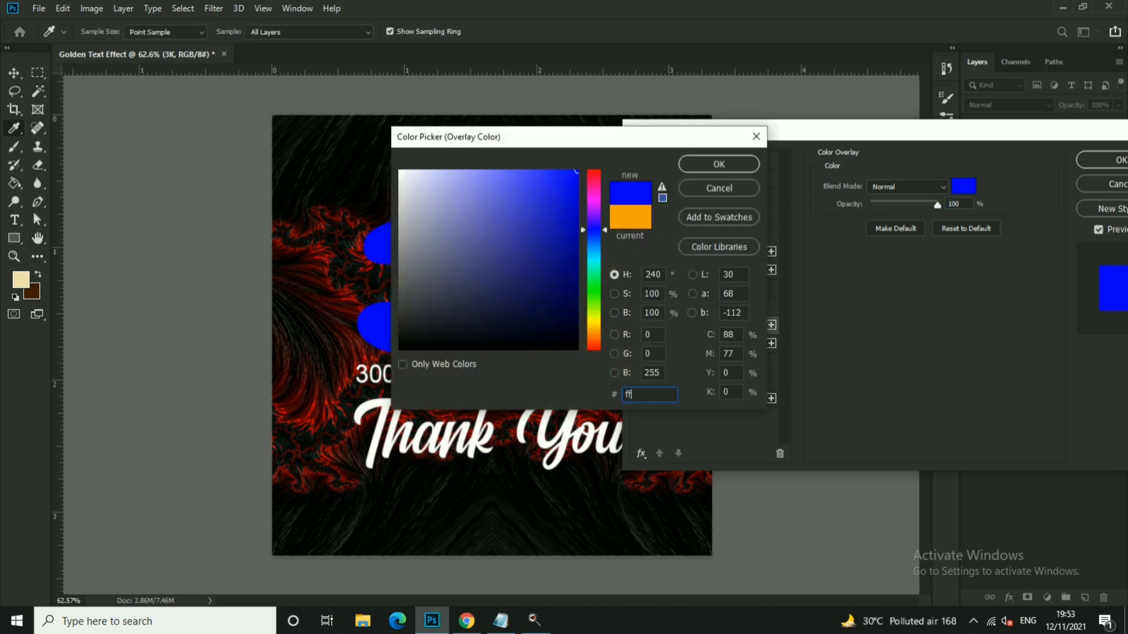
type("a20")
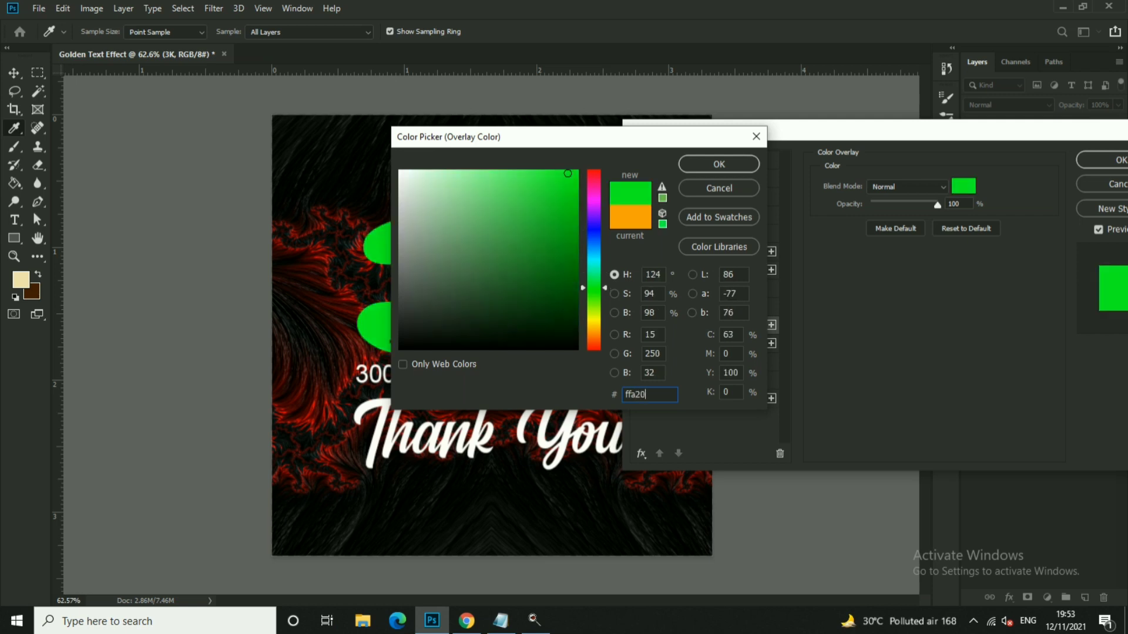
type("0")
double_click(663, 399)
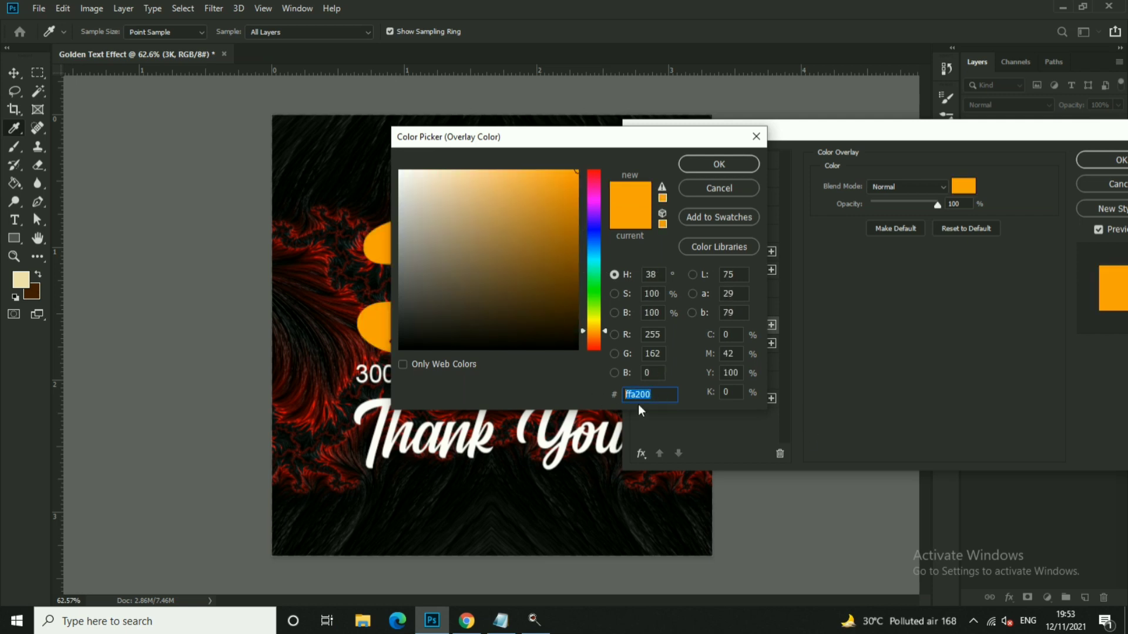
left_click(703, 167)
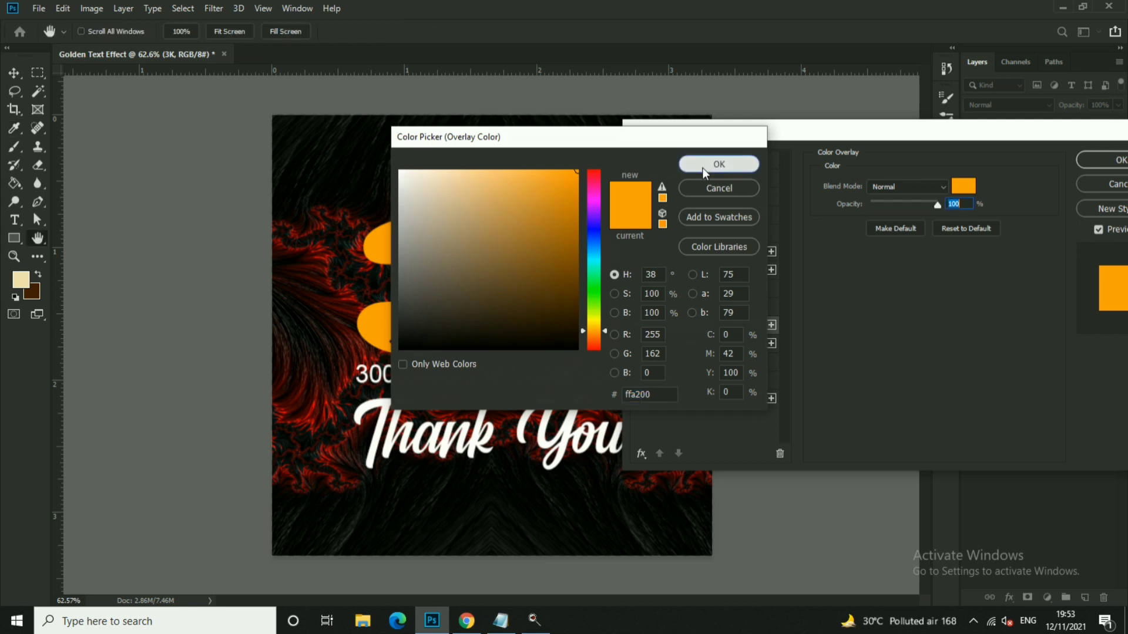
mouse_move(806, 136)
left_mouse_down()
mouse_move(674, 133)
mouse_move(699, 126)
left_mouse_up()
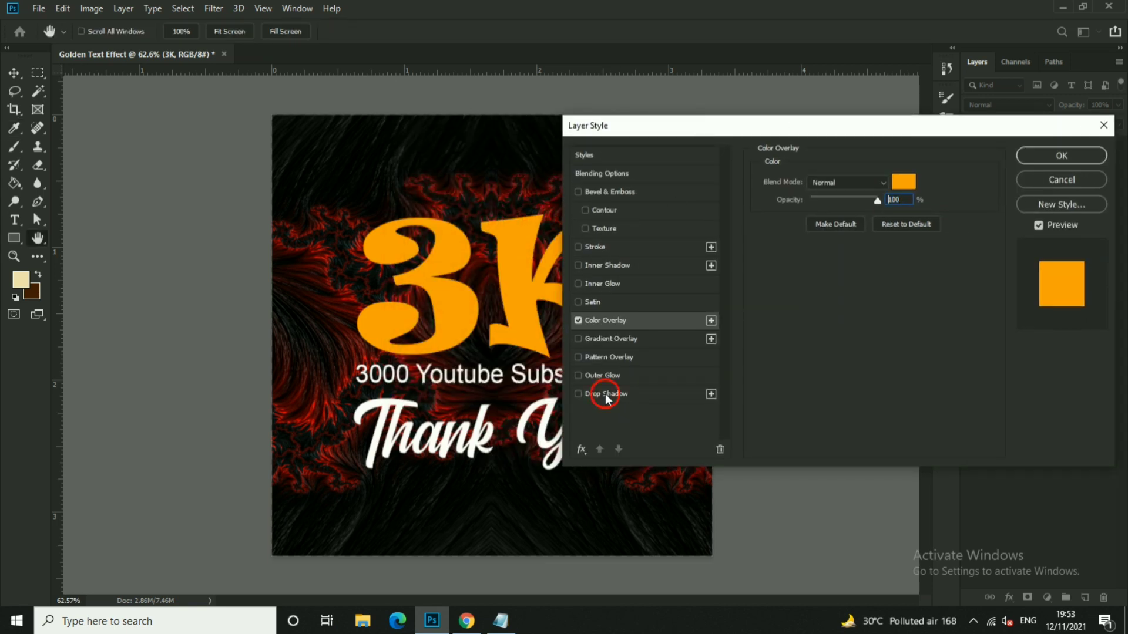
- Enable a Multiply Drop Shadow on 3K with its colour set to #9c0000
left_click(608, 394)
left_click(862, 181)
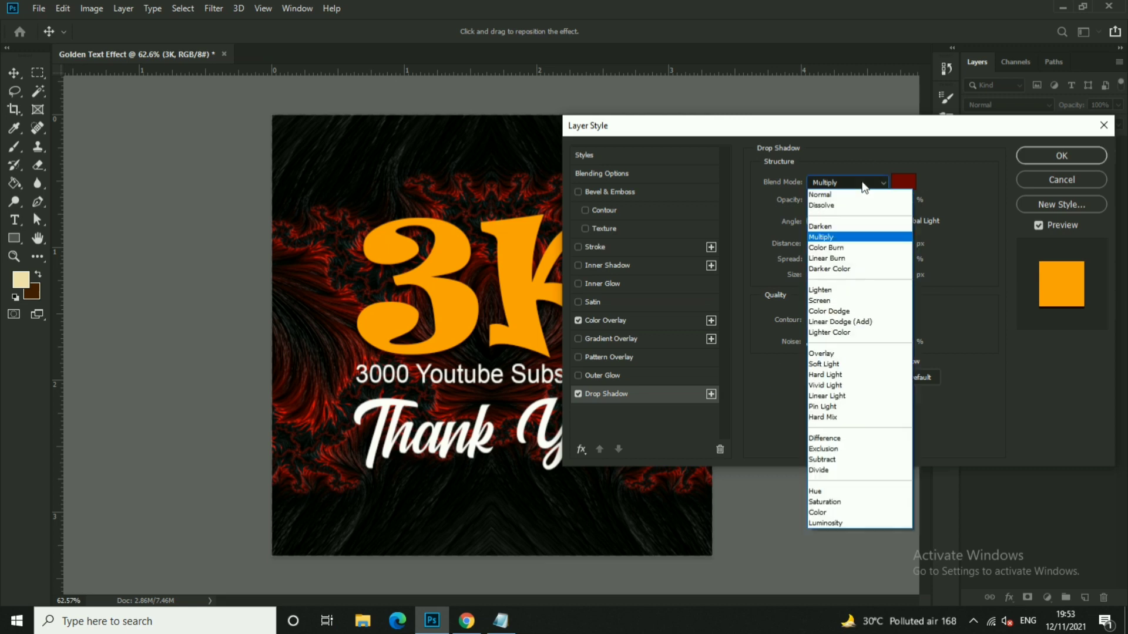
left_click(916, 181)
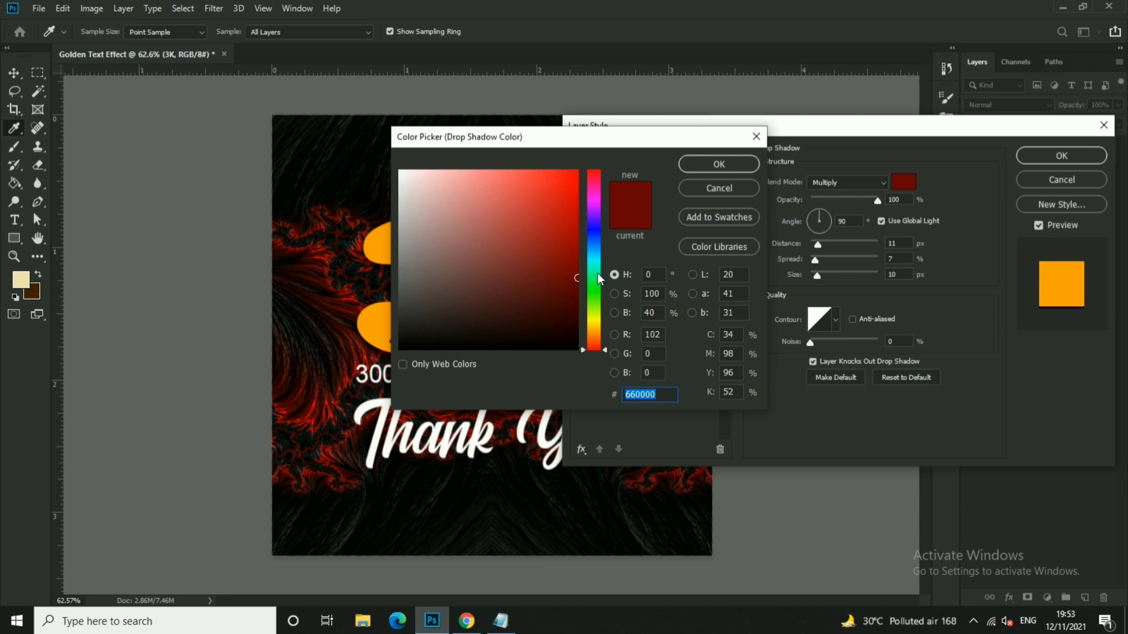
left_click(663, 394)
type("9")
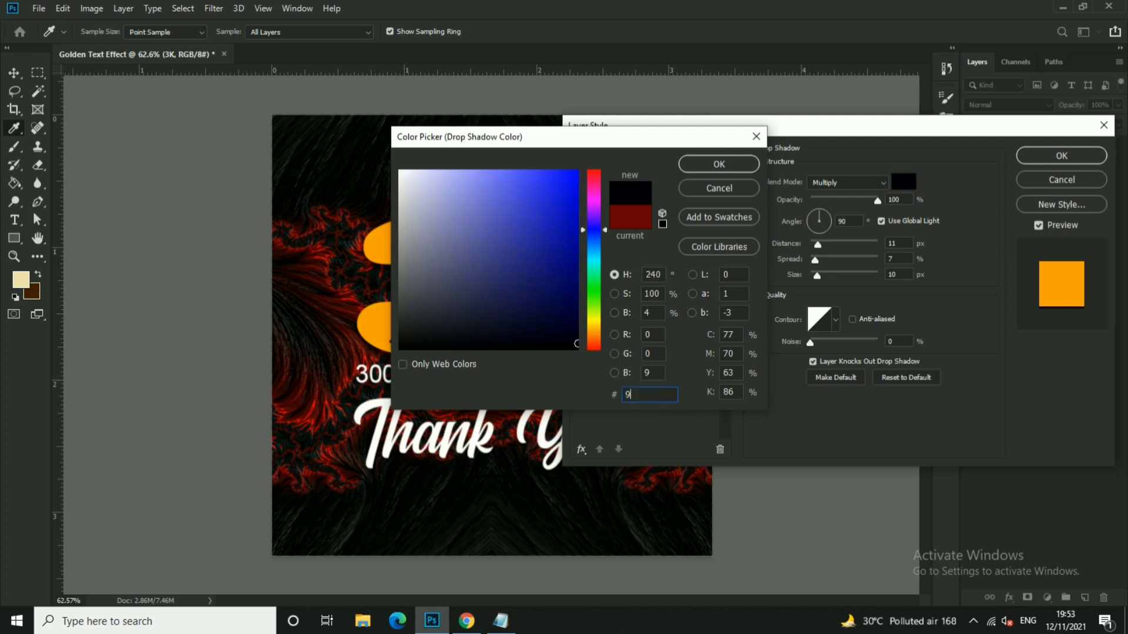
type("c0")
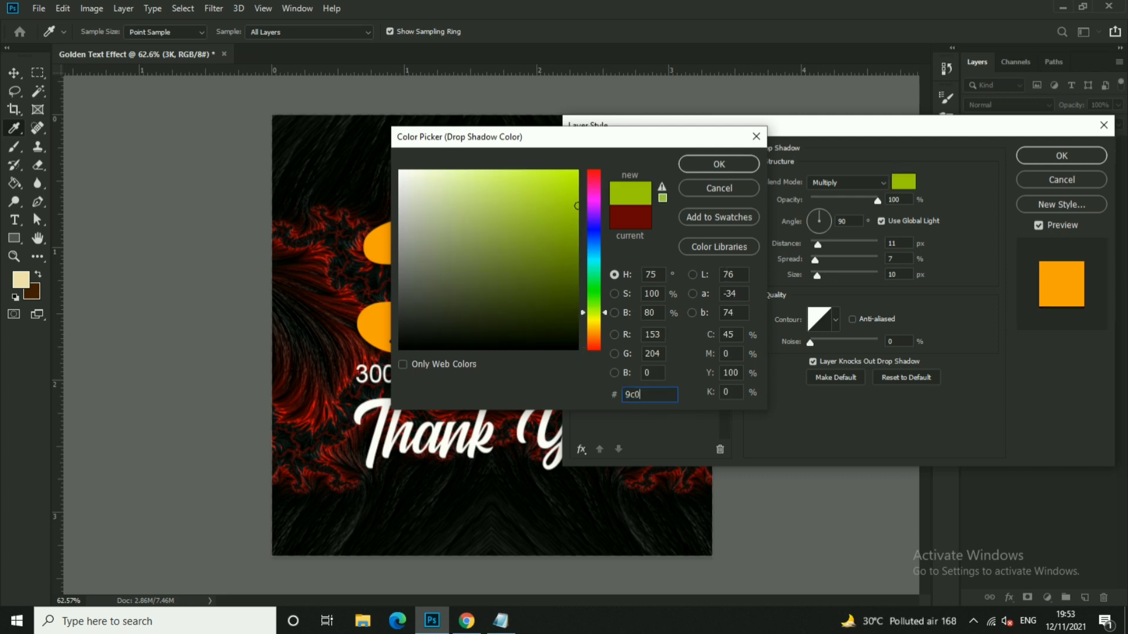
type("000")
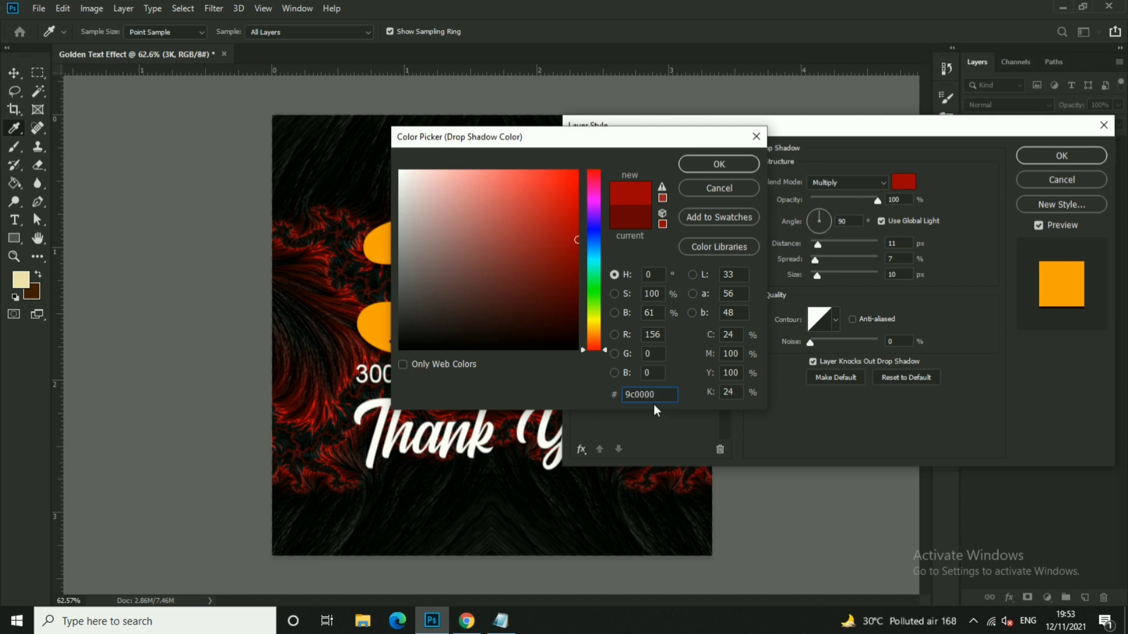
left_click_drag(667, 399, 613, 401)
left_click(719, 164)
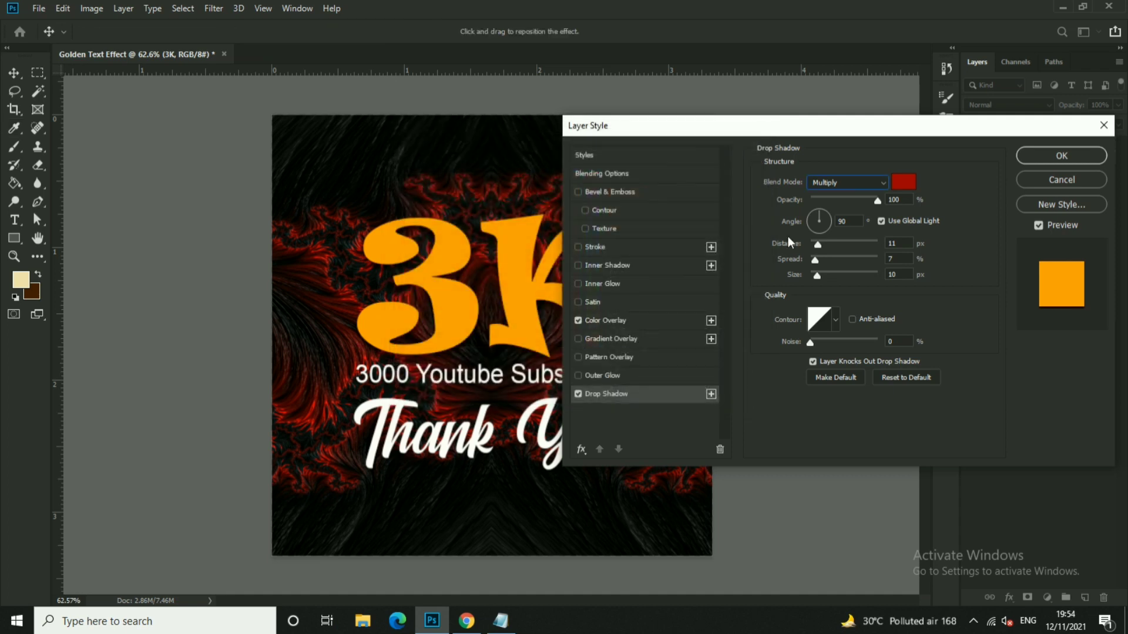
key("Tab")
- Set the drop shadow angle to 65°
left_click(899, 199)
double_click(889, 274)
double_click(852, 222)
type("65")
- Add Bevel & Emboss to 3K, keeping the Inner Bevel style and Smooth technique
left_click(611, 192)
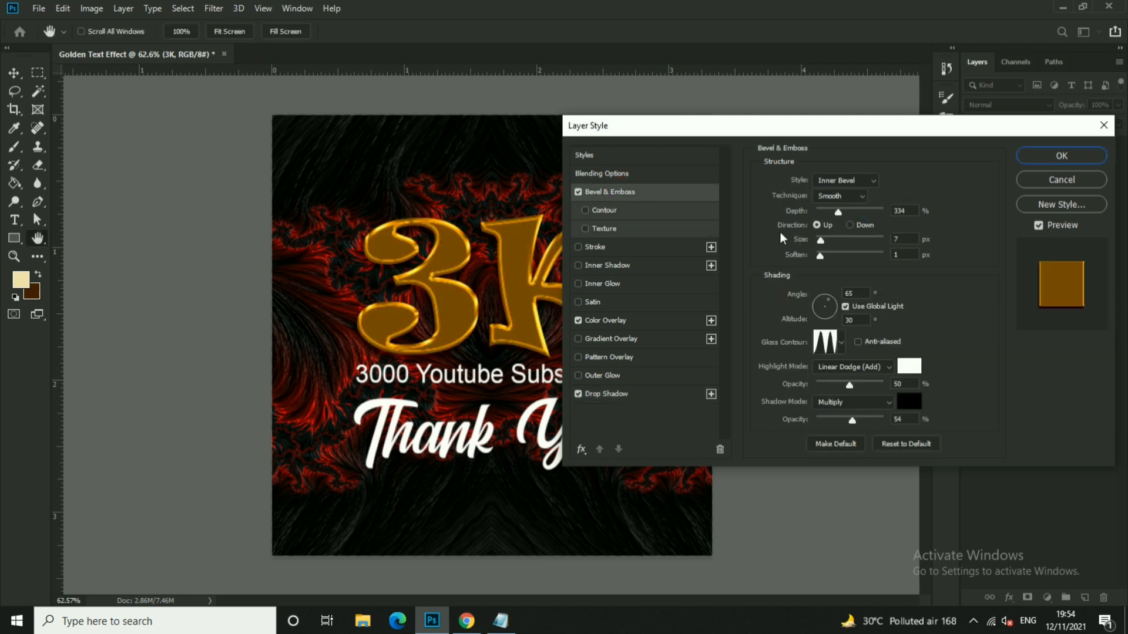
left_click(847, 179)
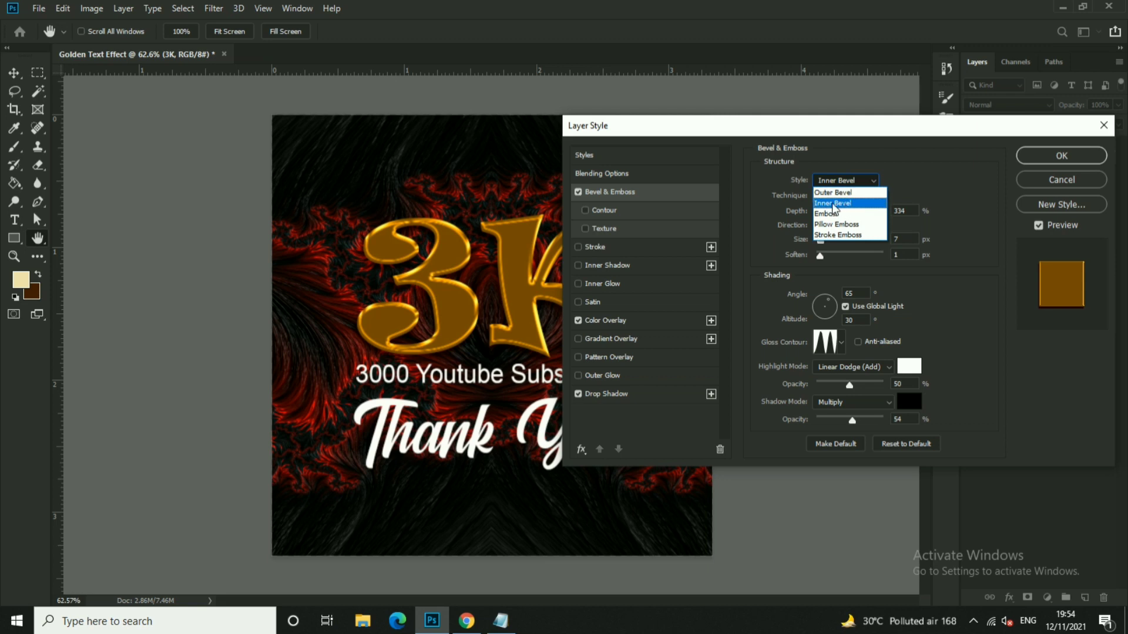
left_click(839, 204)
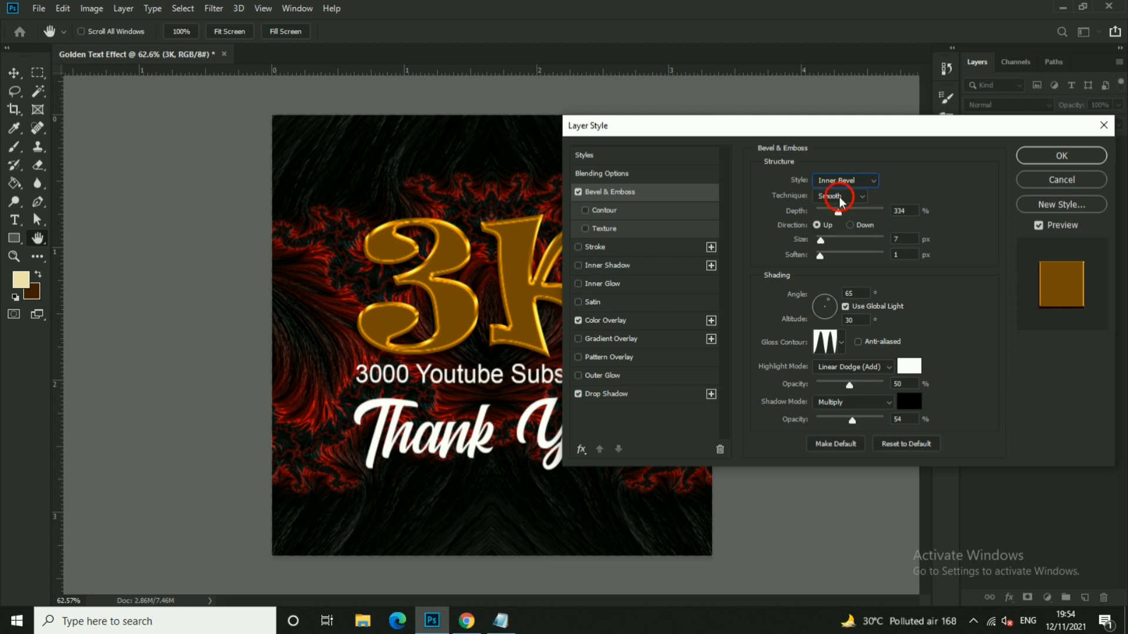
left_click(840, 197)
left_click(837, 211)
- Set the bevel depth to 365% and the size to 8 px
mouse_move(838, 212)
left_mouse_down()
mouse_move(818, 225)
mouse_move(841, 229)
left_mouse_up()
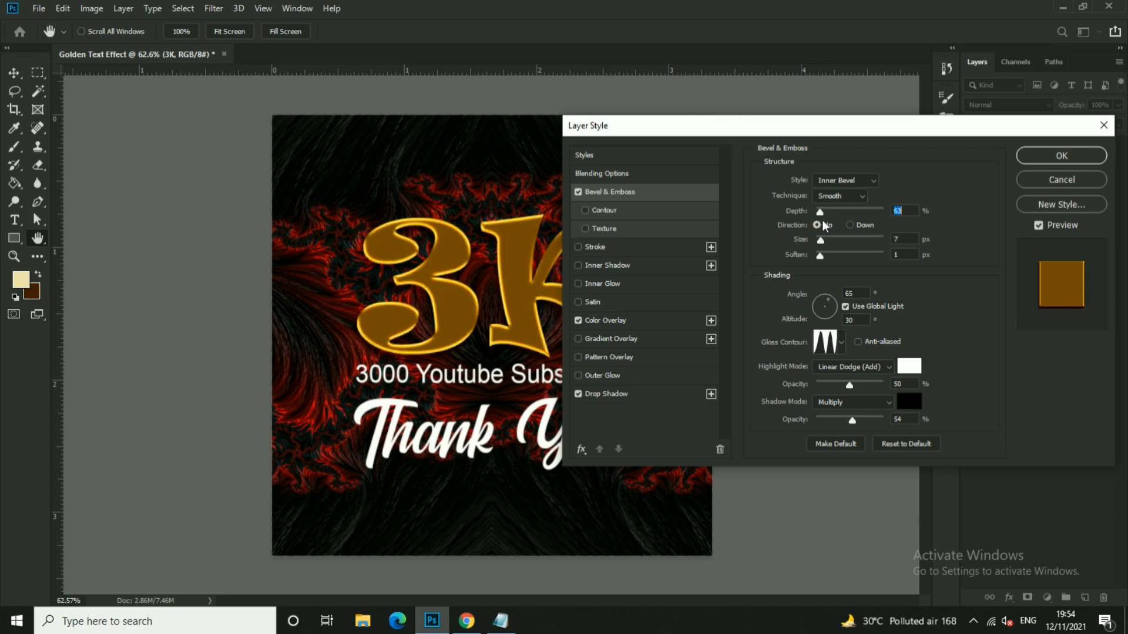
left_click(818, 223)
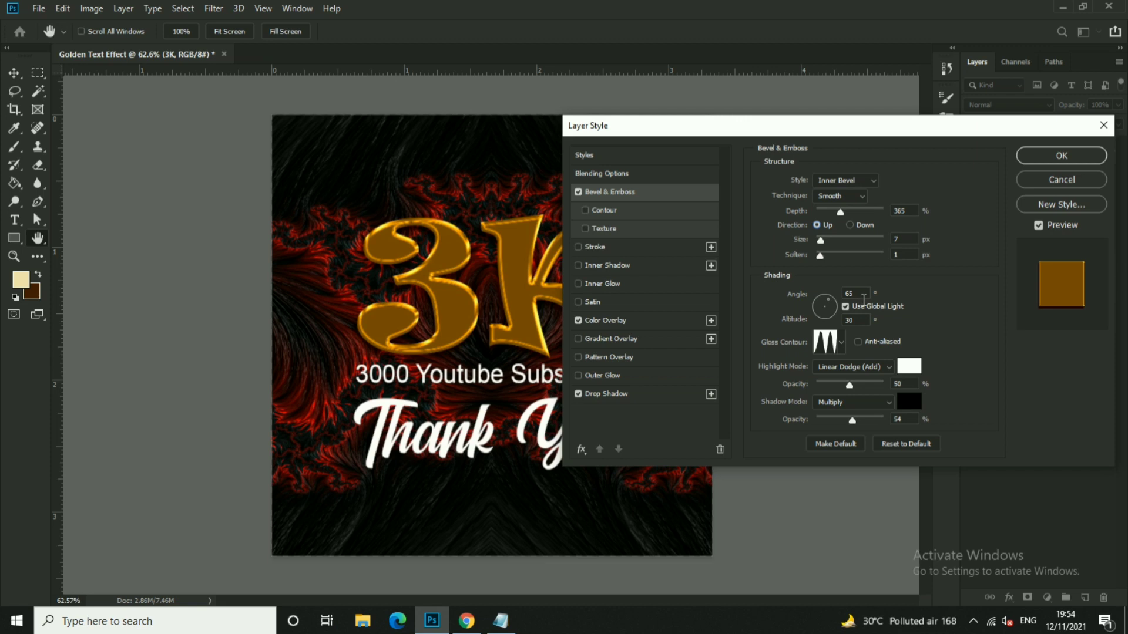
left_click_drag(822, 242, 823, 244)
key("Tab")
key("Tab")
key("Tab")
- Set the bevel altitude to 40° with Use Global Light left on
left_click(849, 308)
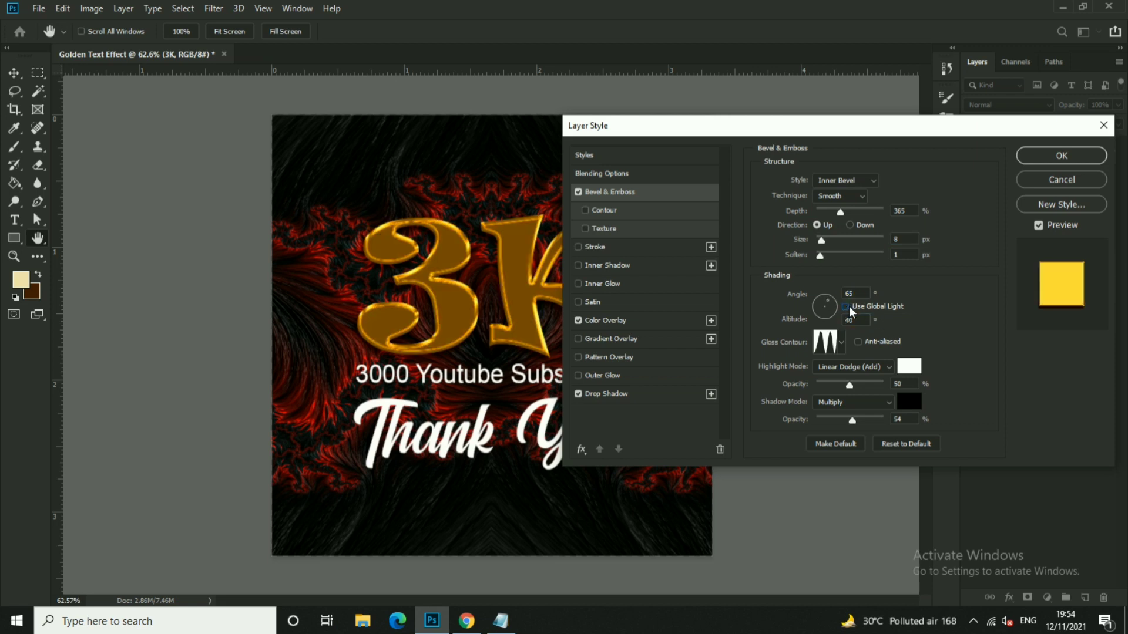
left_click(848, 306)
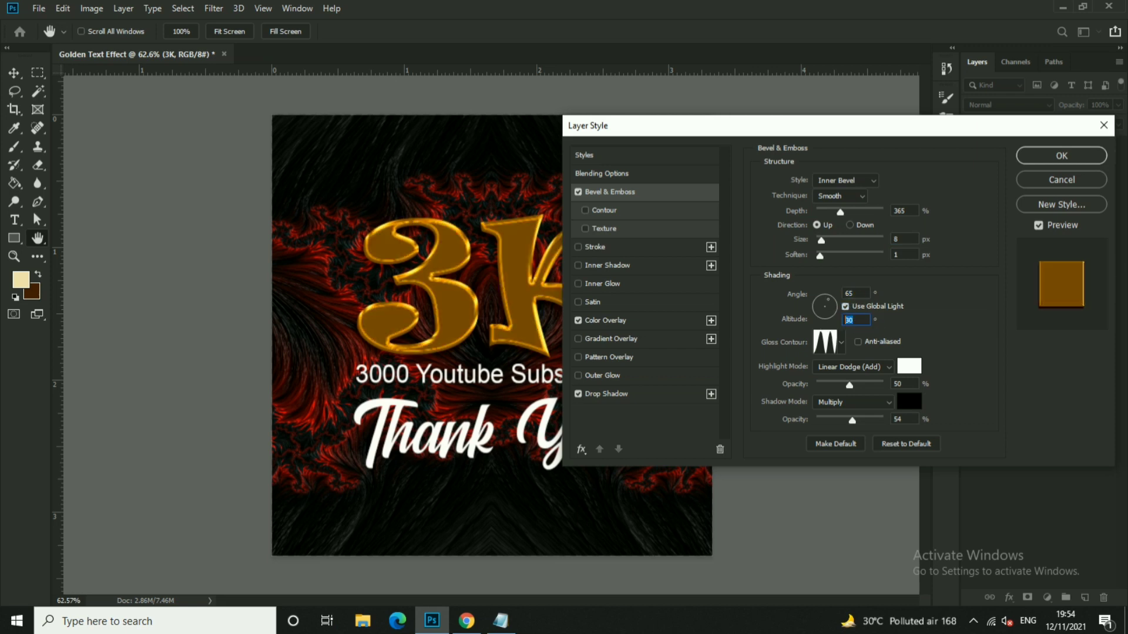
type("1")
key("BackSpace")
type("40")
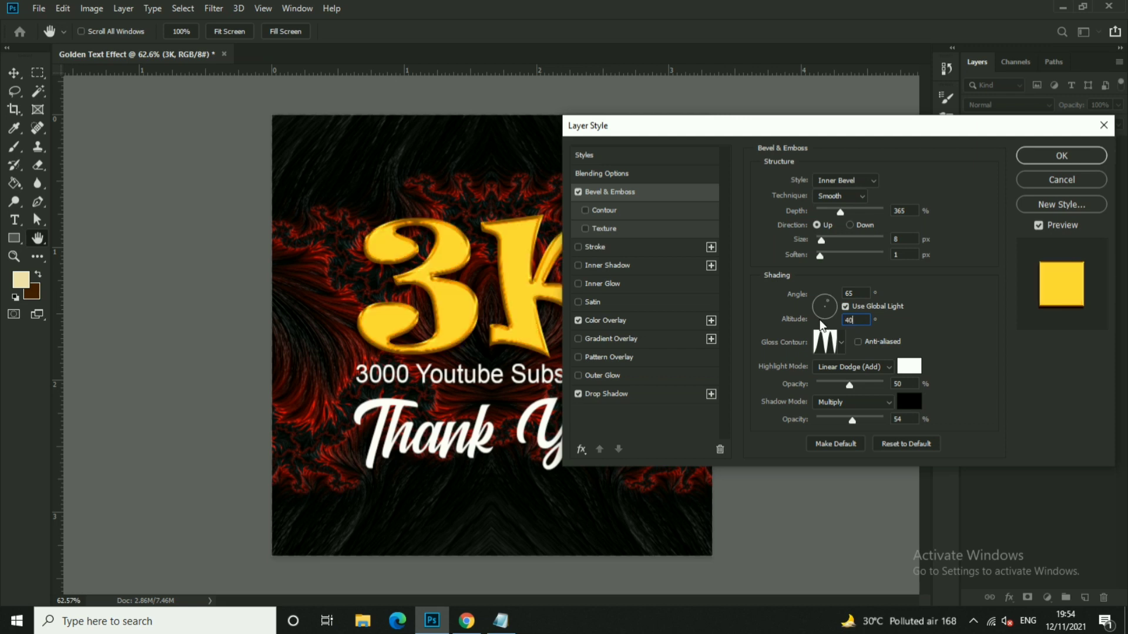
key("BackSpace")
type("5")
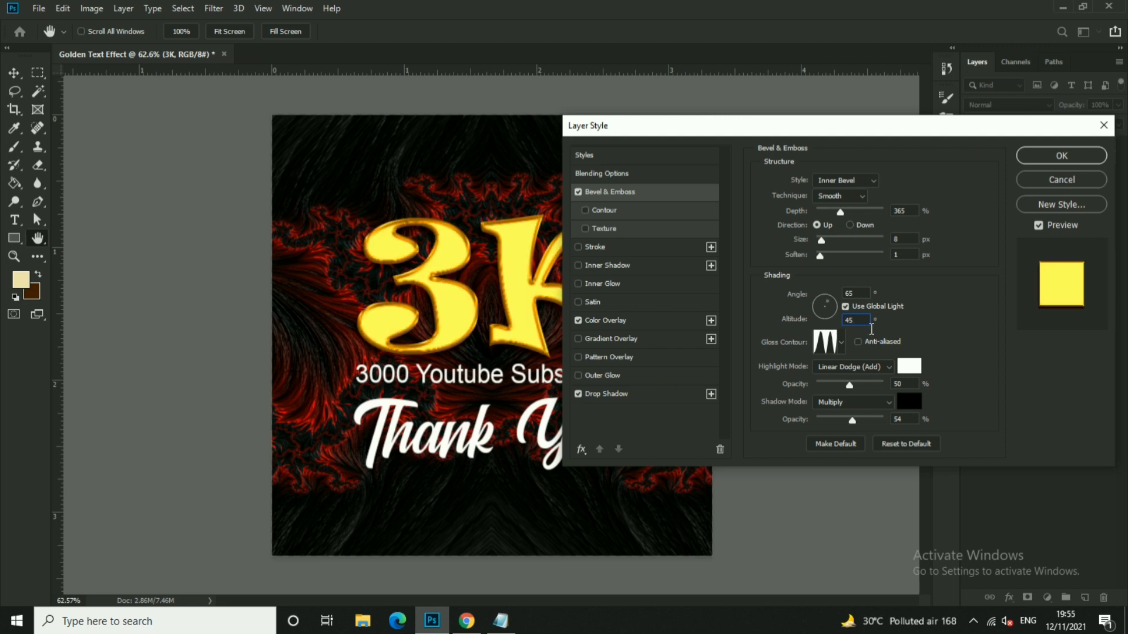
key("BackSpace")
type("0")
- Choose the multi-peak gloss contour and bring up the white highlight colour
left_click(842, 344)
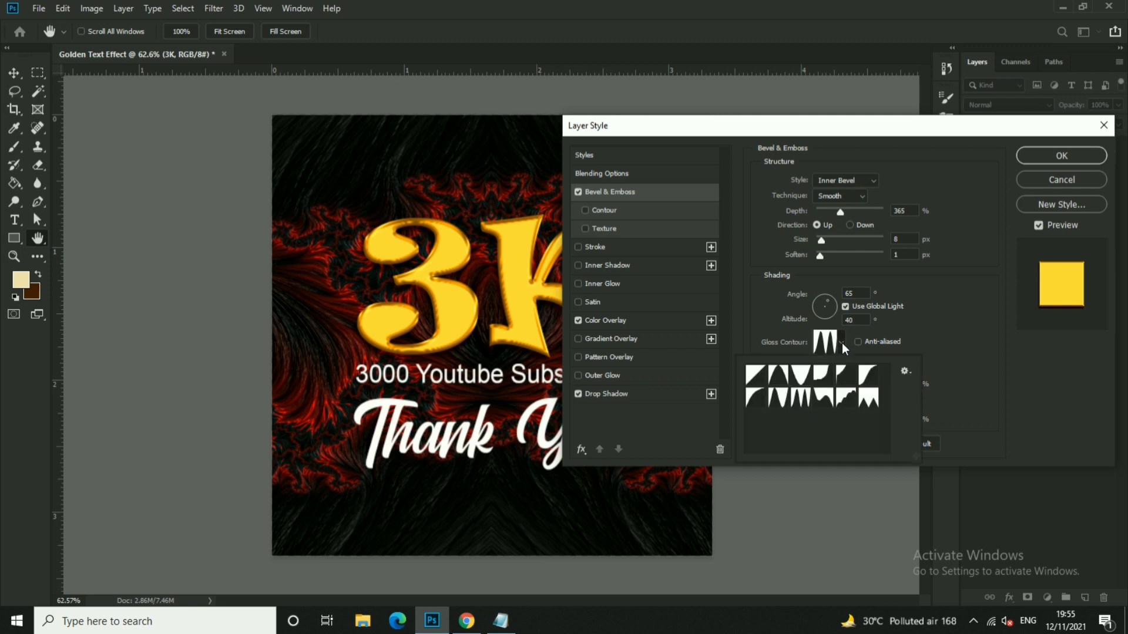
left_click(823, 398)
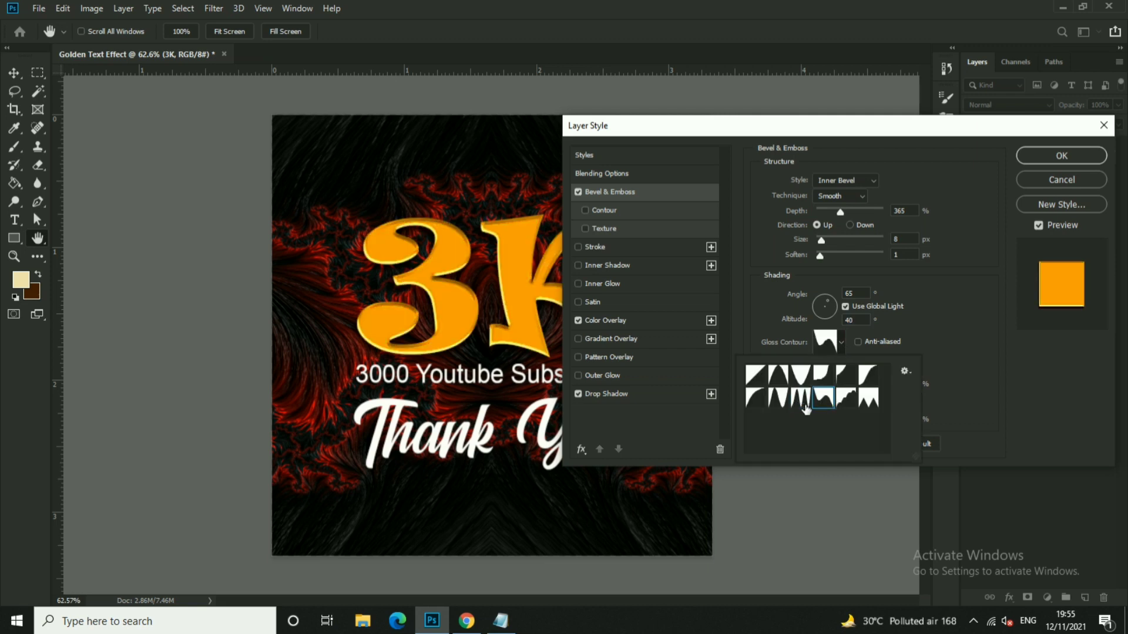
left_click(846, 397)
left_click(796, 400)
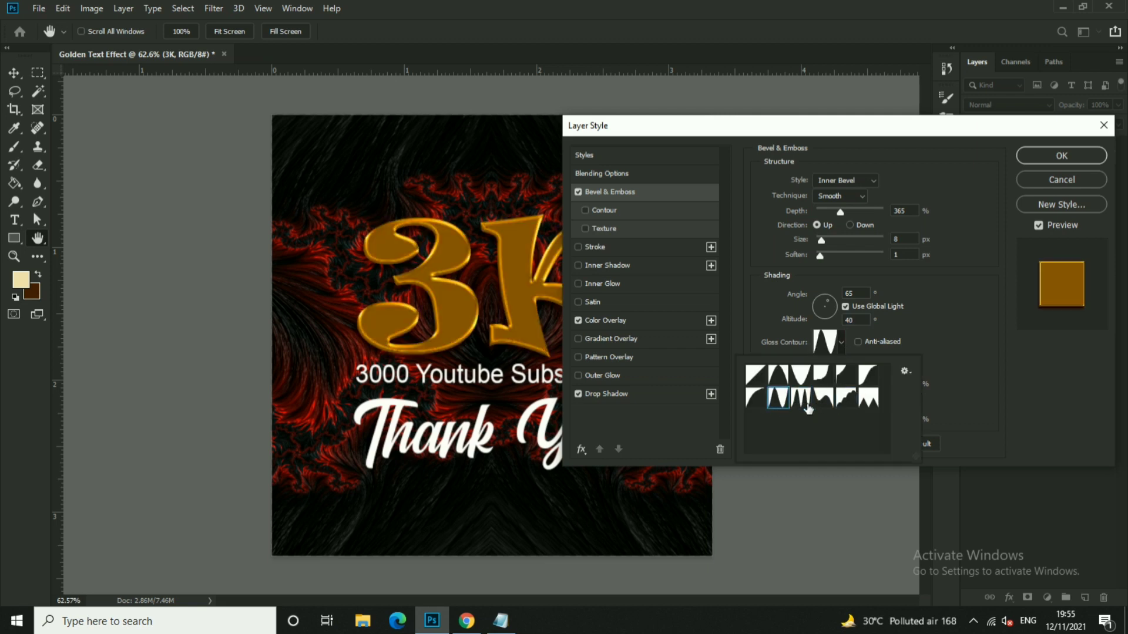
left_click(934, 340)
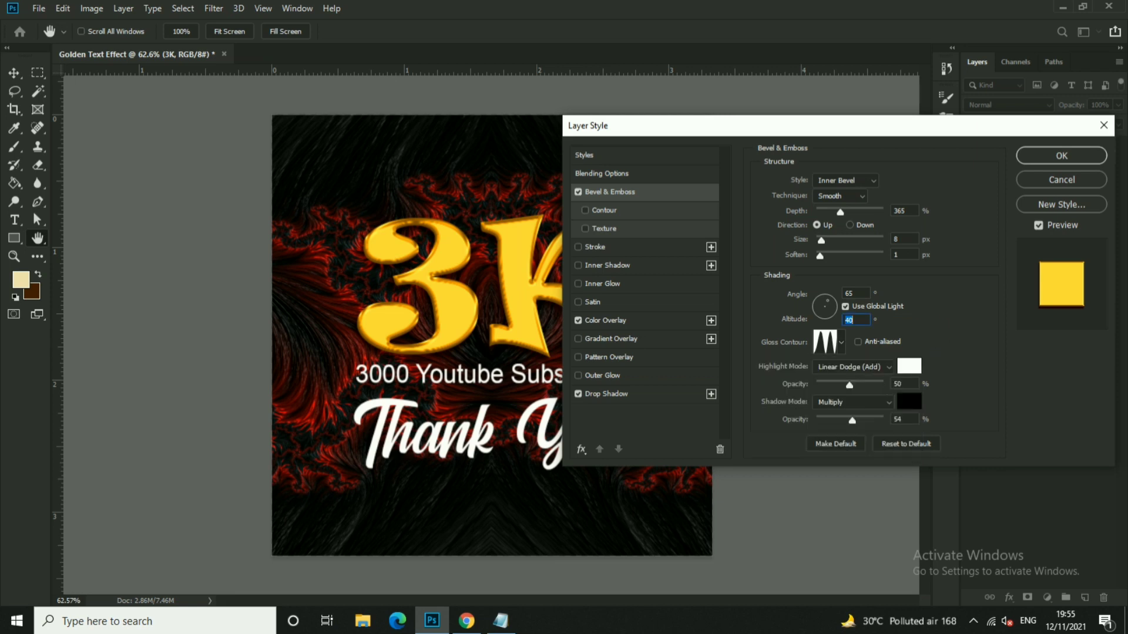
left_click(910, 366)
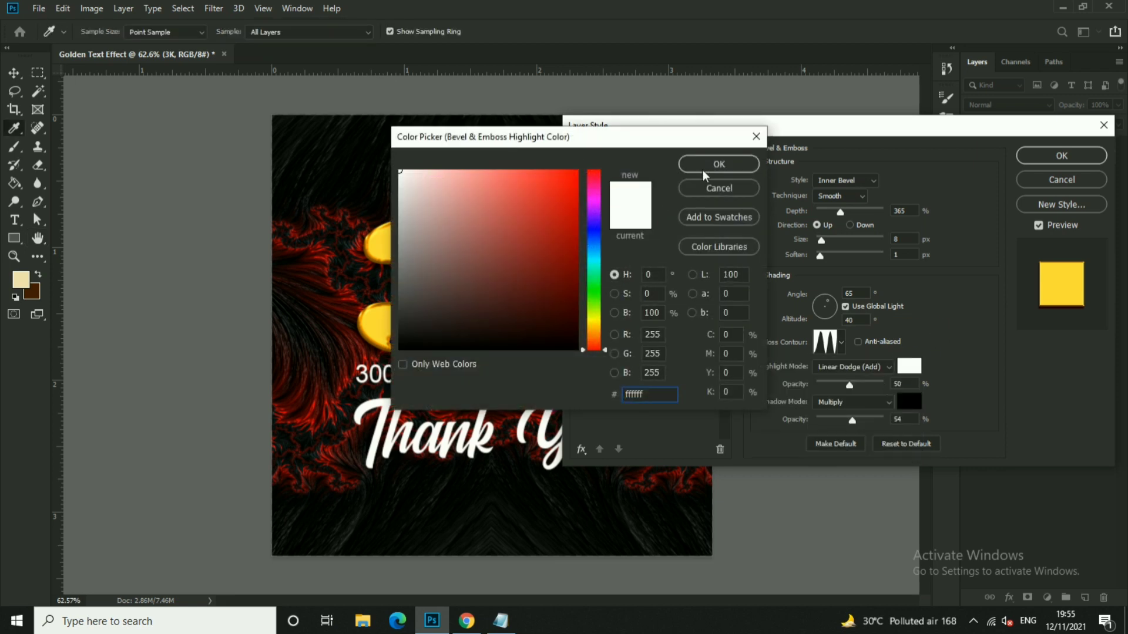
- Keep the white highlight and set the bevel shadow opacity to 55%
left_click(720, 164)
key("Tab")
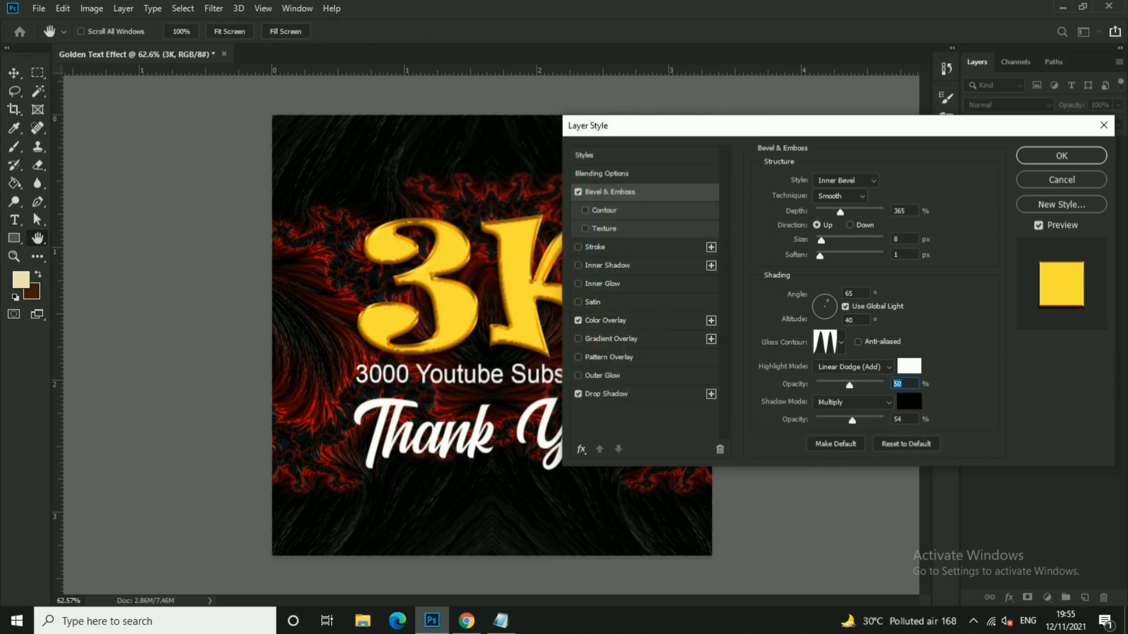
left_click(905, 419)
type("55")
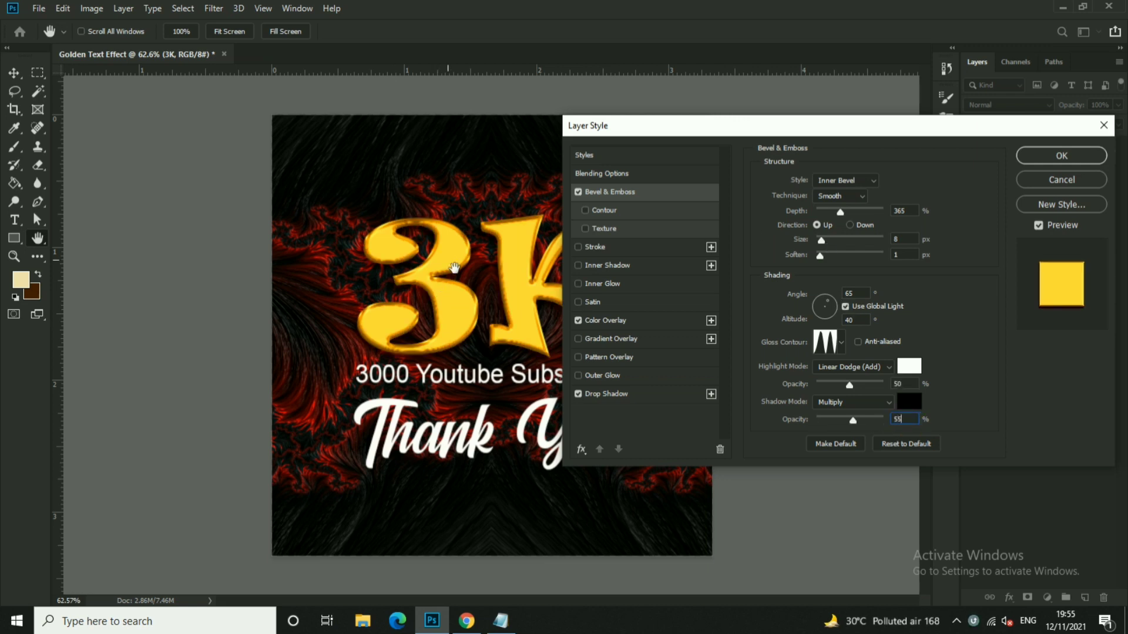
- Drag the bevel size to 21 px and depth to 417%, lowering shadow opacity
left_click_drag(820, 238, 823, 238)
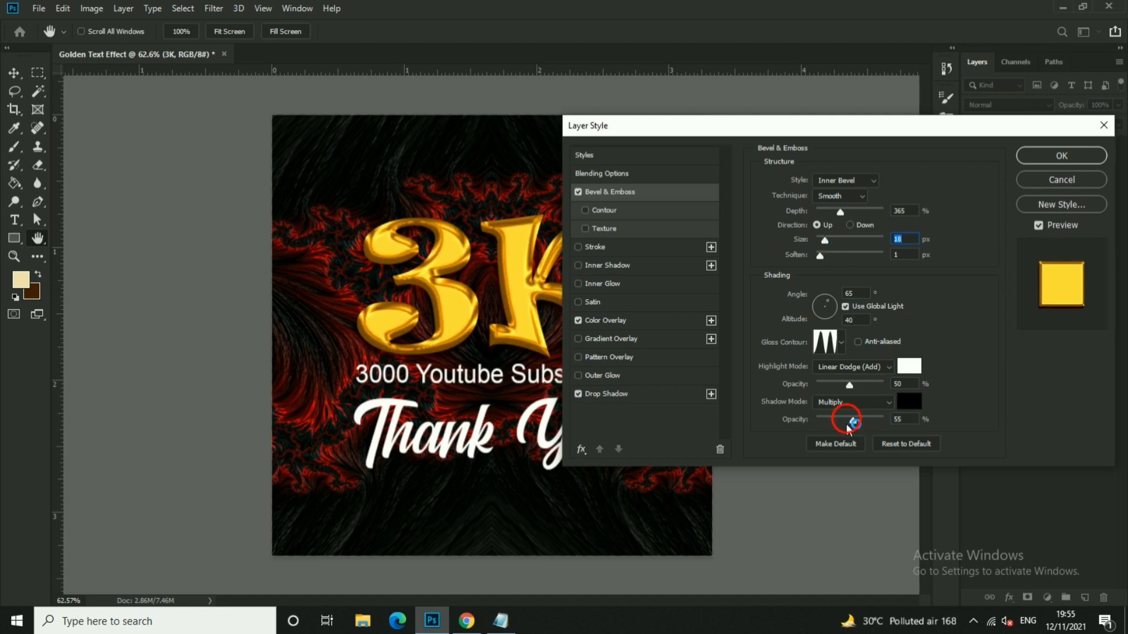
mouse_move(853, 421)
left_mouse_down()
mouse_move(841, 421)
mouse_move(858, 417)
left_mouse_up()
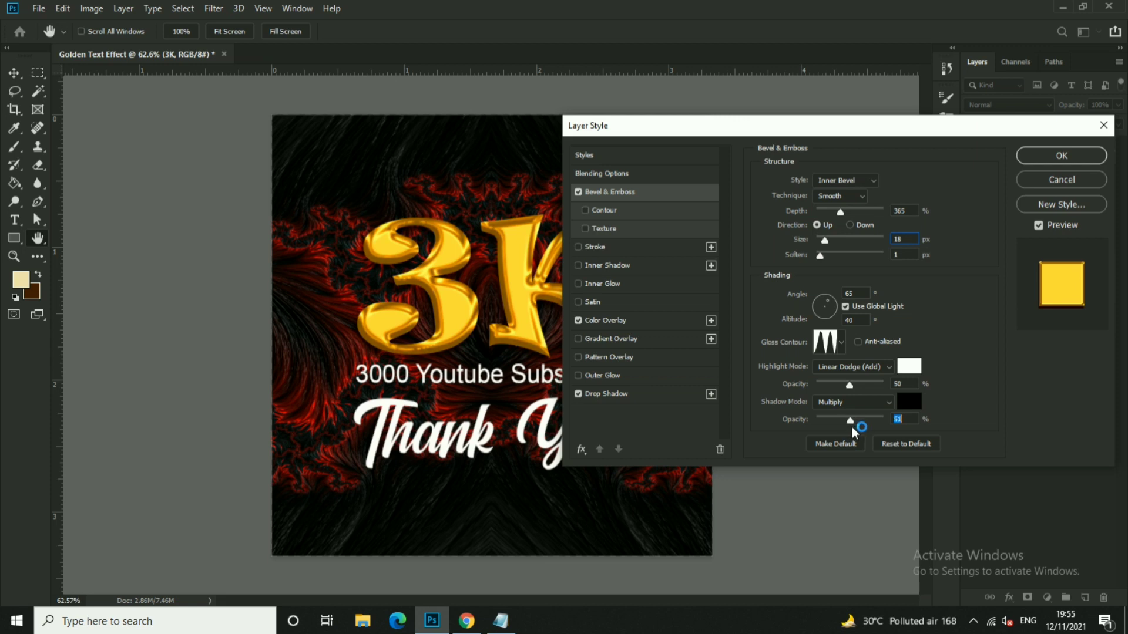
left_click_drag(825, 241, 849, 213)
left_click_drag(821, 125, 861, 123)
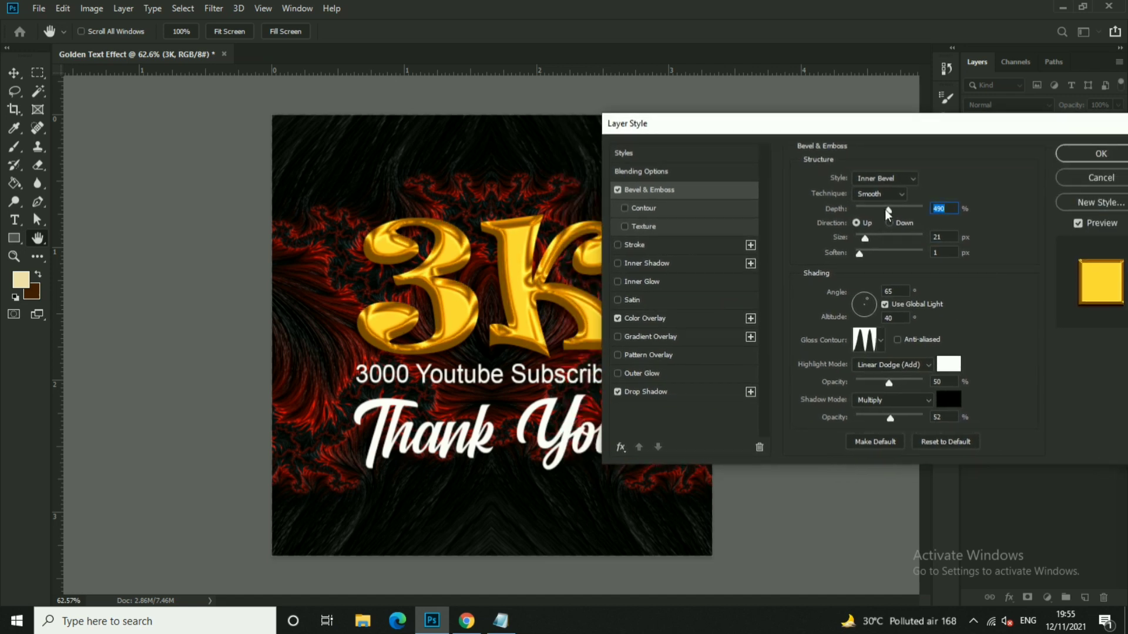
mouse_move(885, 209)
left_mouse_down()
mouse_move(846, 204)
mouse_move(862, 205)
left_mouse_up()
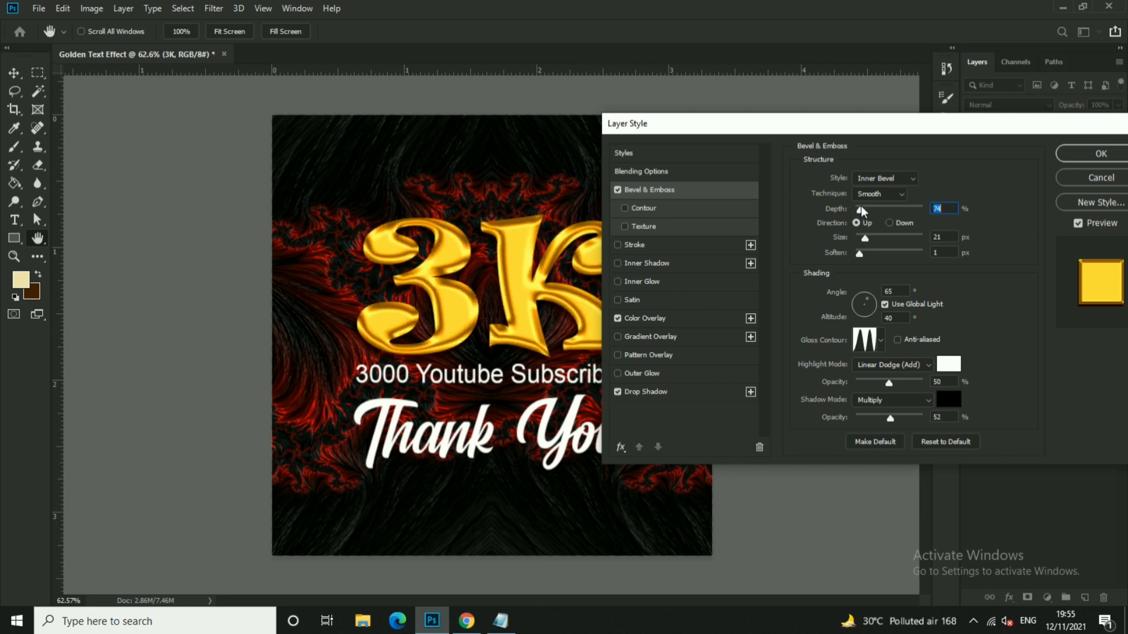
left_click_drag(861, 206, 885, 210)
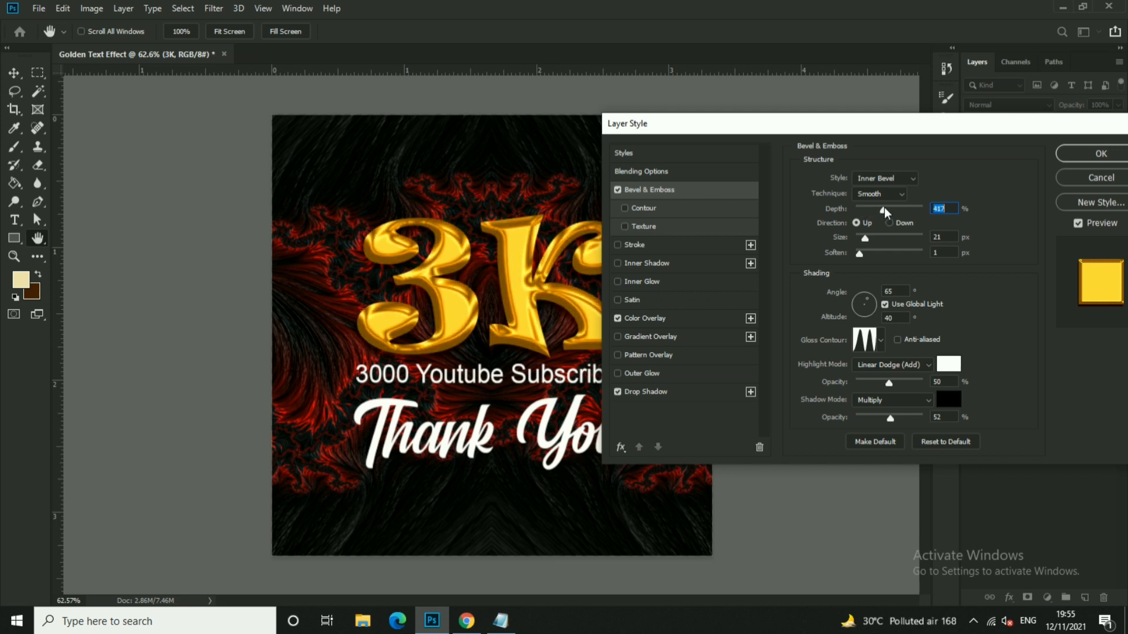
left_click(865, 238)
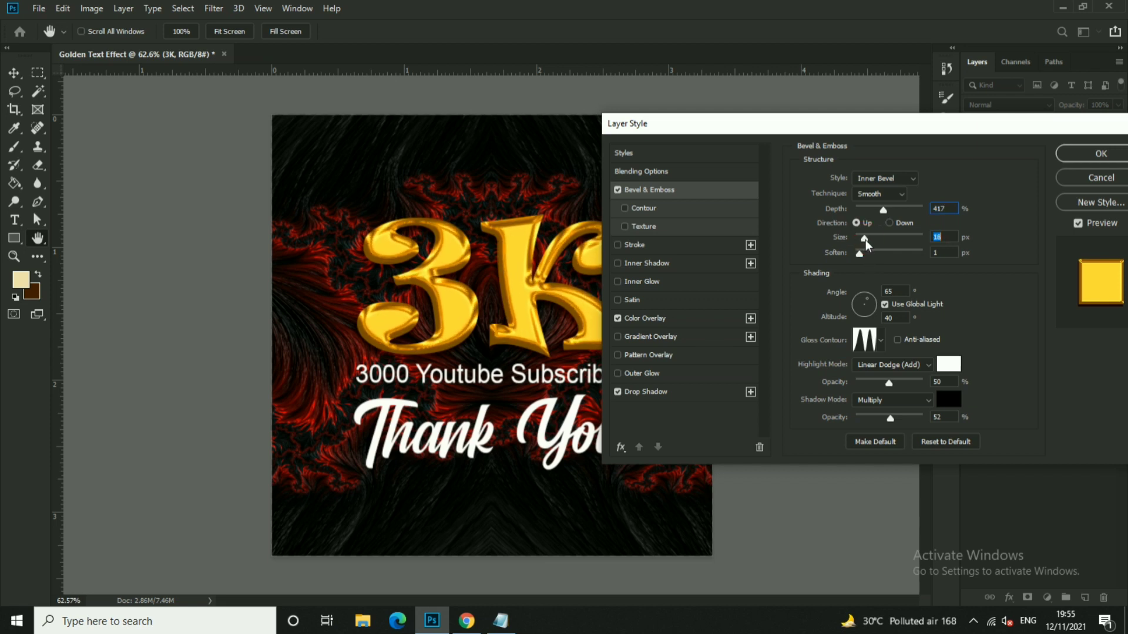
- Give the 3K drop shadow a dark red colour and 8 px distance
left_click(703, 392)
left_click(943, 180)
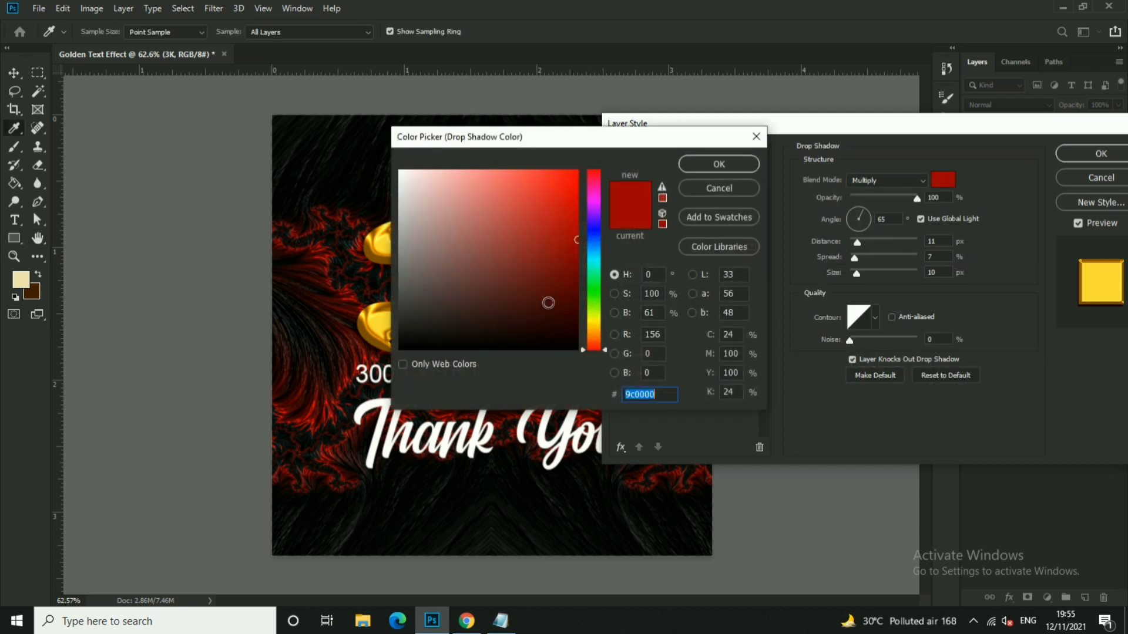
left_click(719, 164)
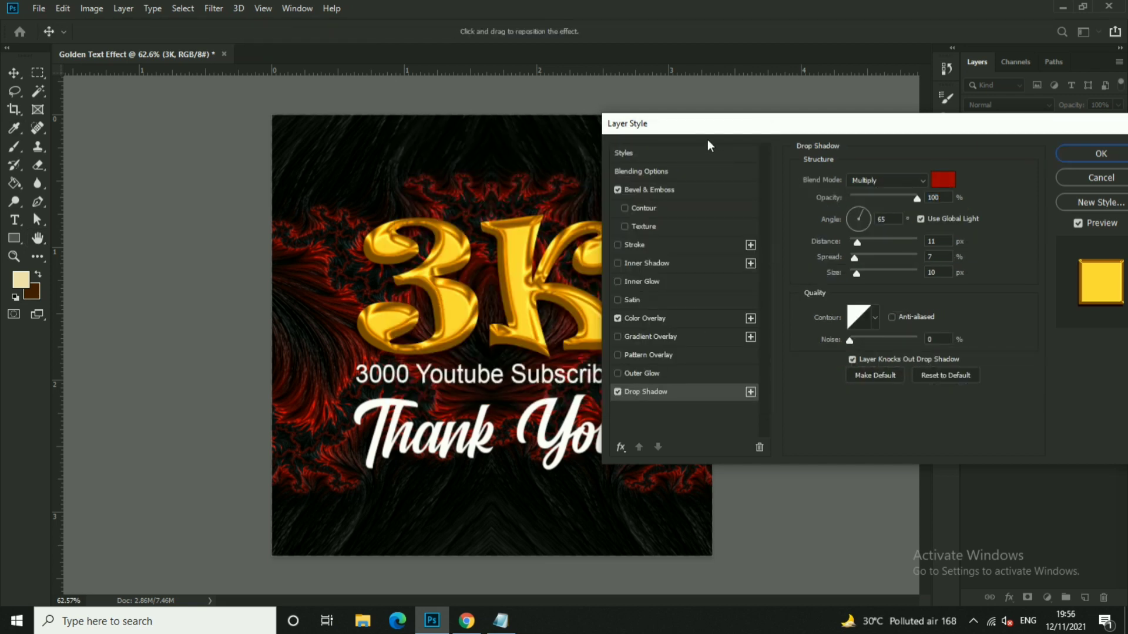
left_click_drag(712, 127, 733, 114)
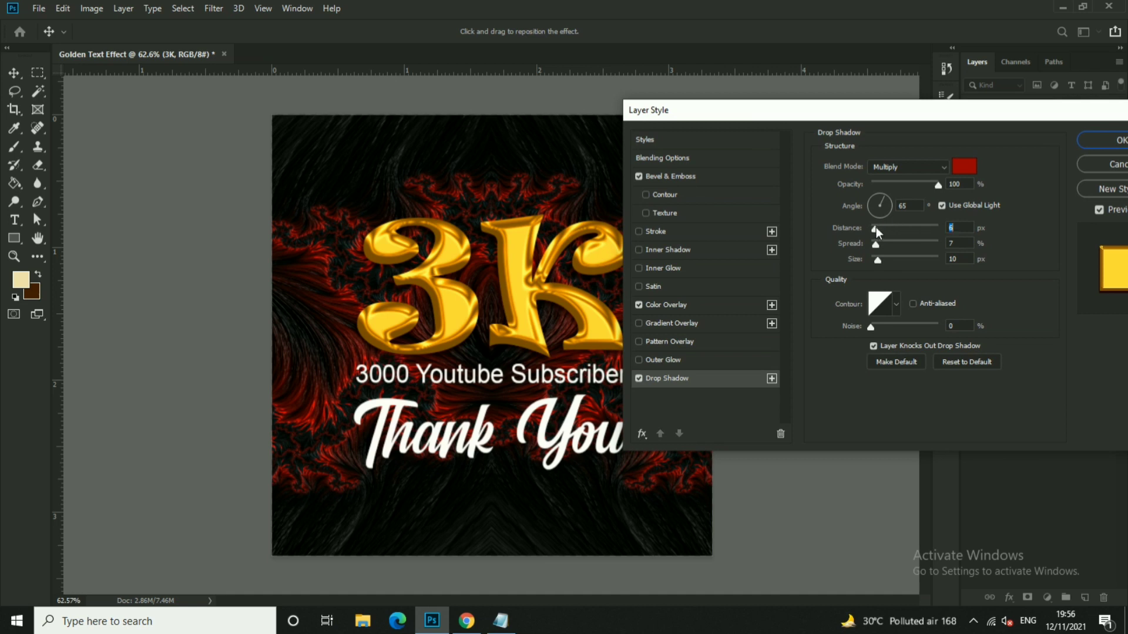
left_click_drag(876, 227, 877, 228)
- Turn on Use Global Light, pick a metallic gloss contour, apply the style, then select Thank You
left_click(660, 176)
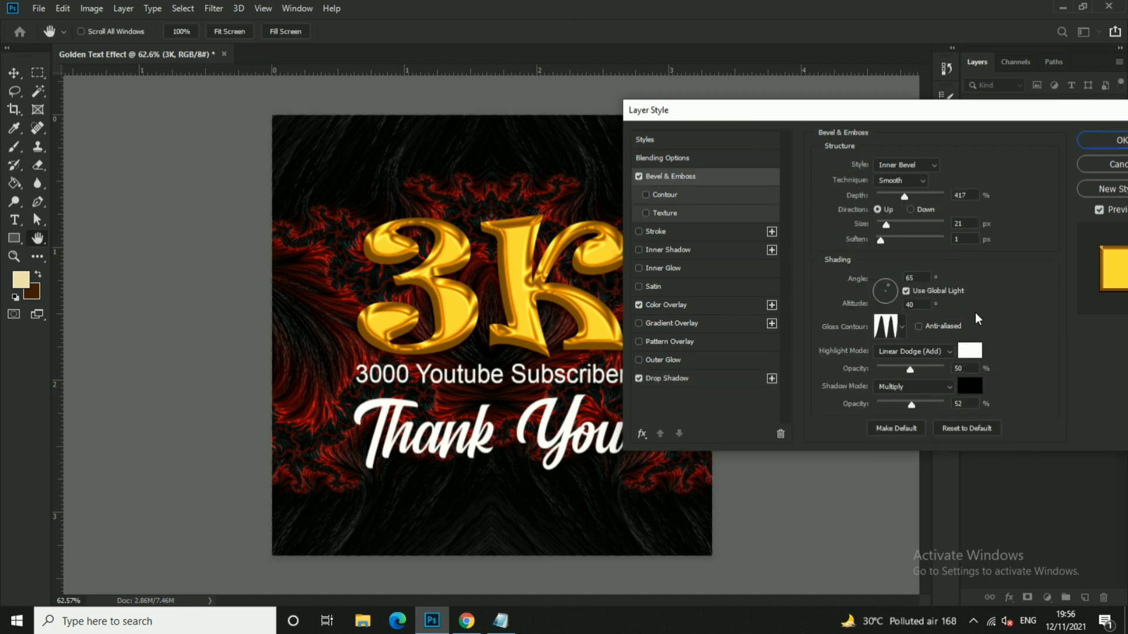
left_click(906, 291)
left_click(905, 330)
left_click(929, 384)
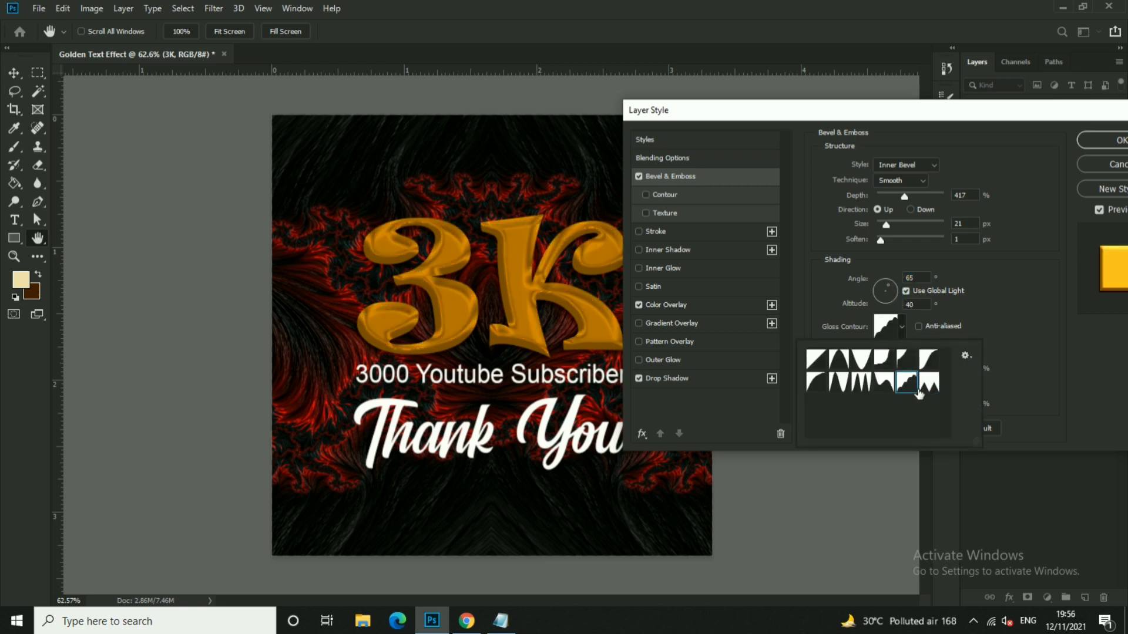
left_click(891, 393)
left_click(861, 382)
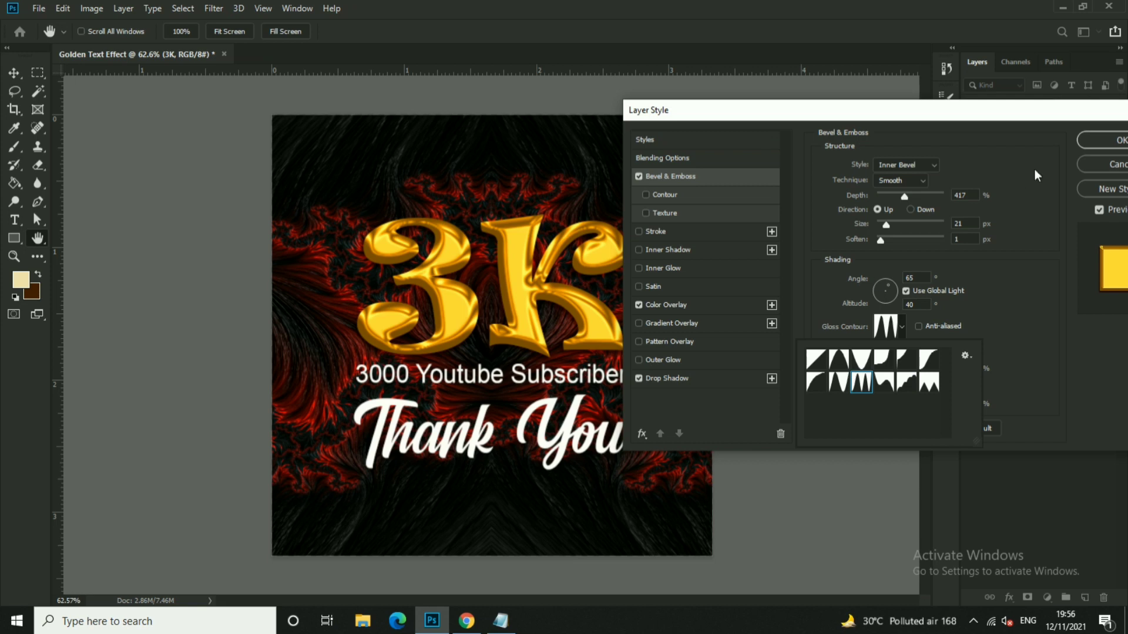
left_click(1089, 141)
key("v")
left_click(759, 365)
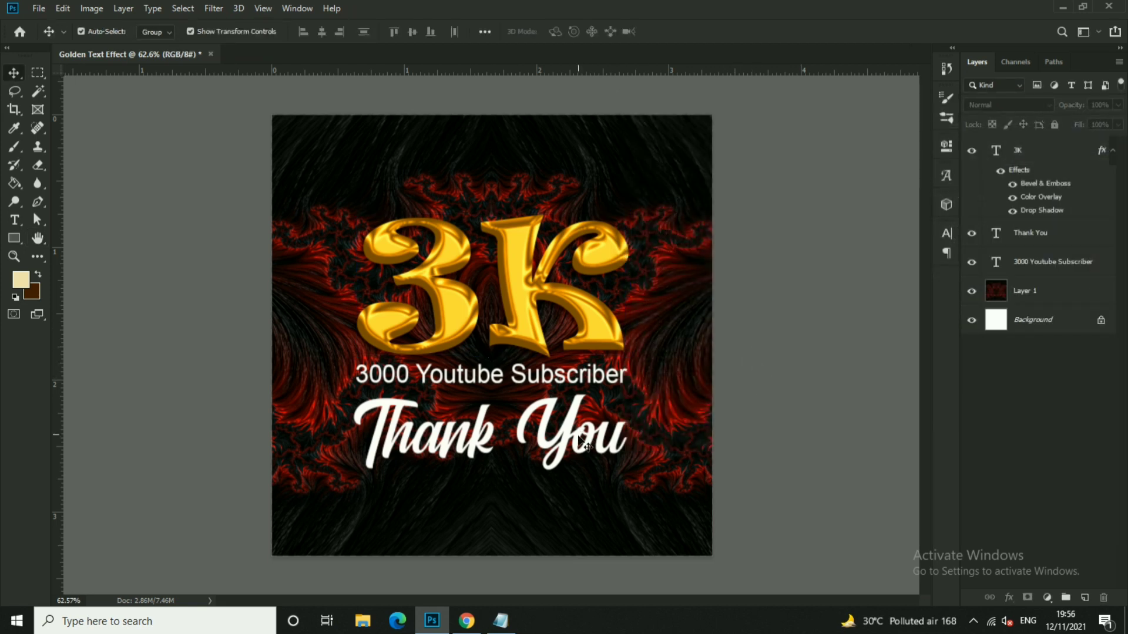
left_click(1111, 238)
- Enable Color Overlay, Drop Shadow and Bevel & Emboss in the Thank You layer style
right_click(1115, 243)
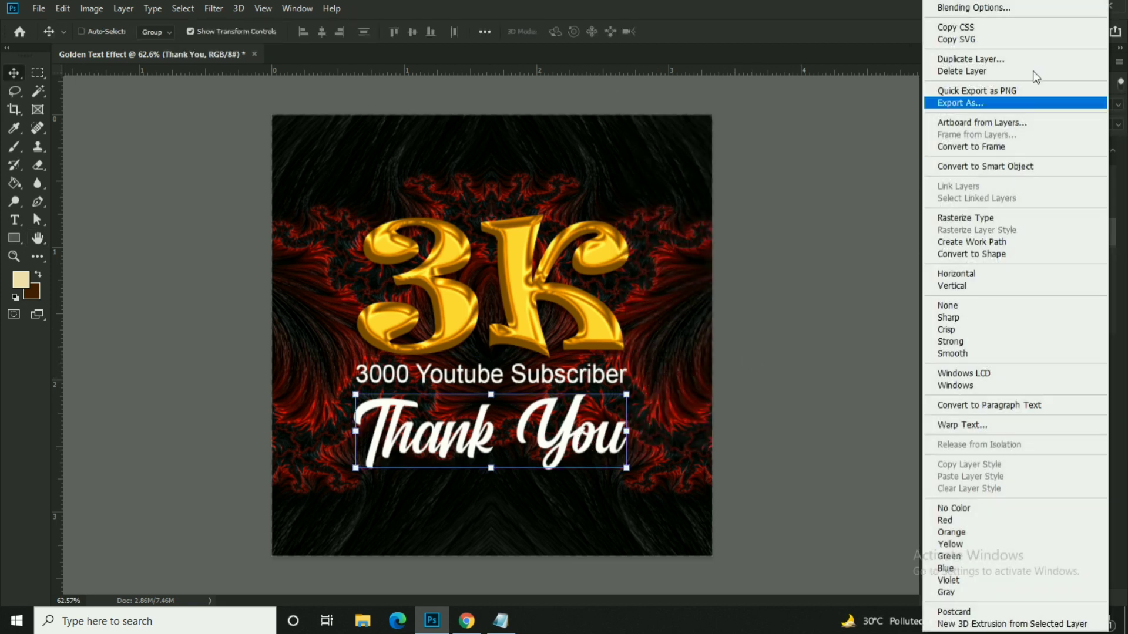
left_click(848, 237)
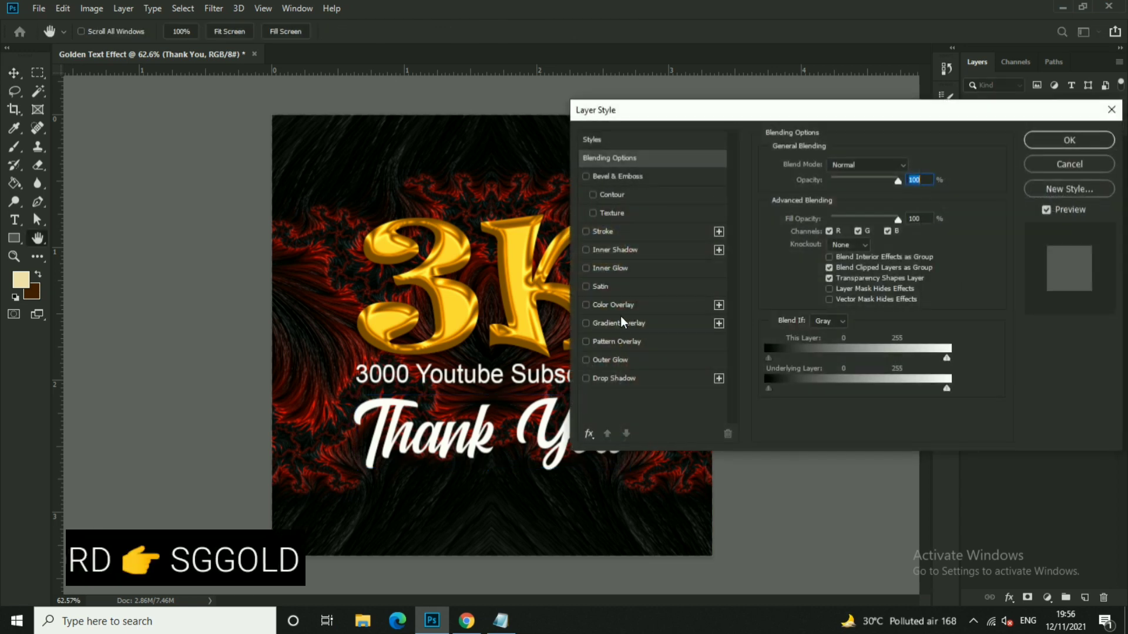
left_click(614, 305)
left_click(617, 378)
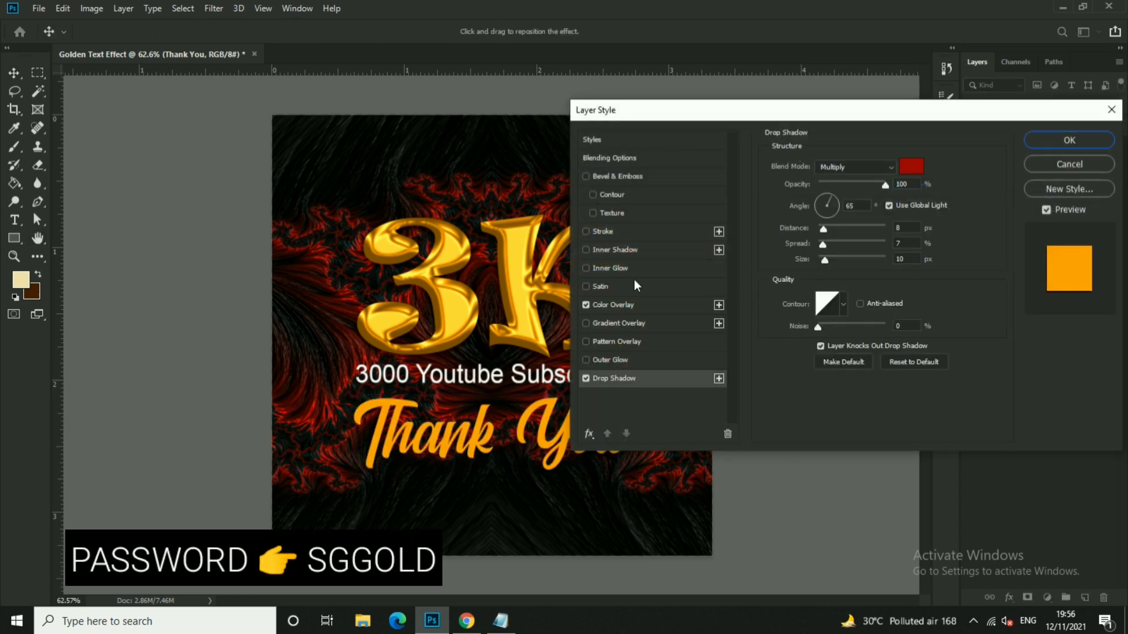
left_click(607, 177)
- Set the Thank You bevel depth to 105% and shadow opacity to 40%, then apply
mouse_move(851, 196)
left_mouse_down()
mouse_move(832, 230)
mouse_move(840, 205)
left_mouse_up()
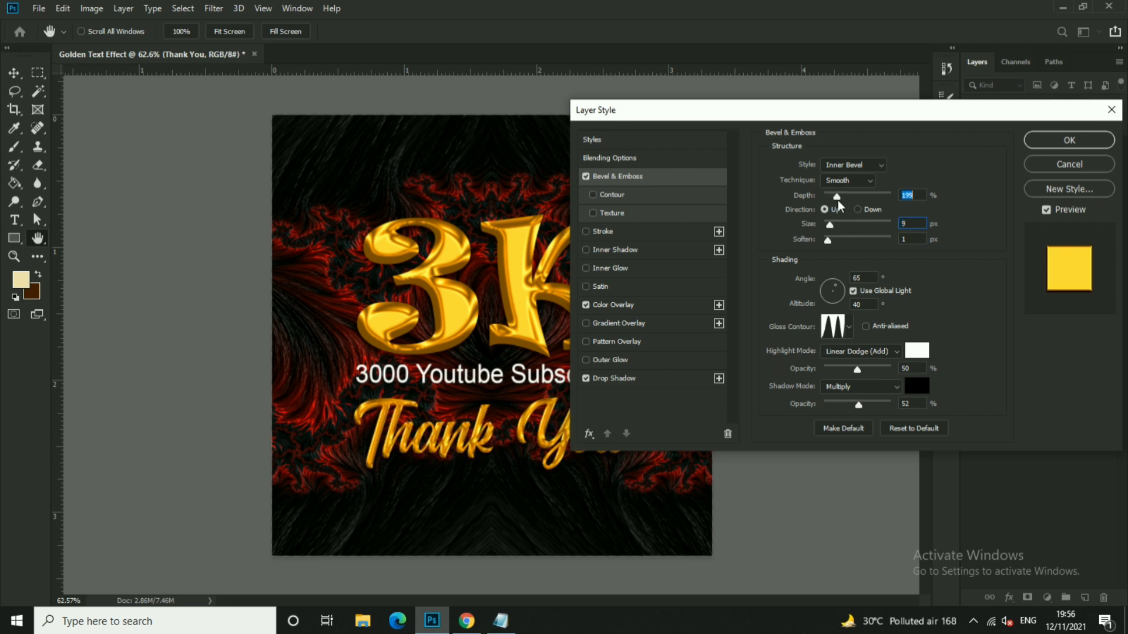
left_click_drag(858, 405, 851, 407)
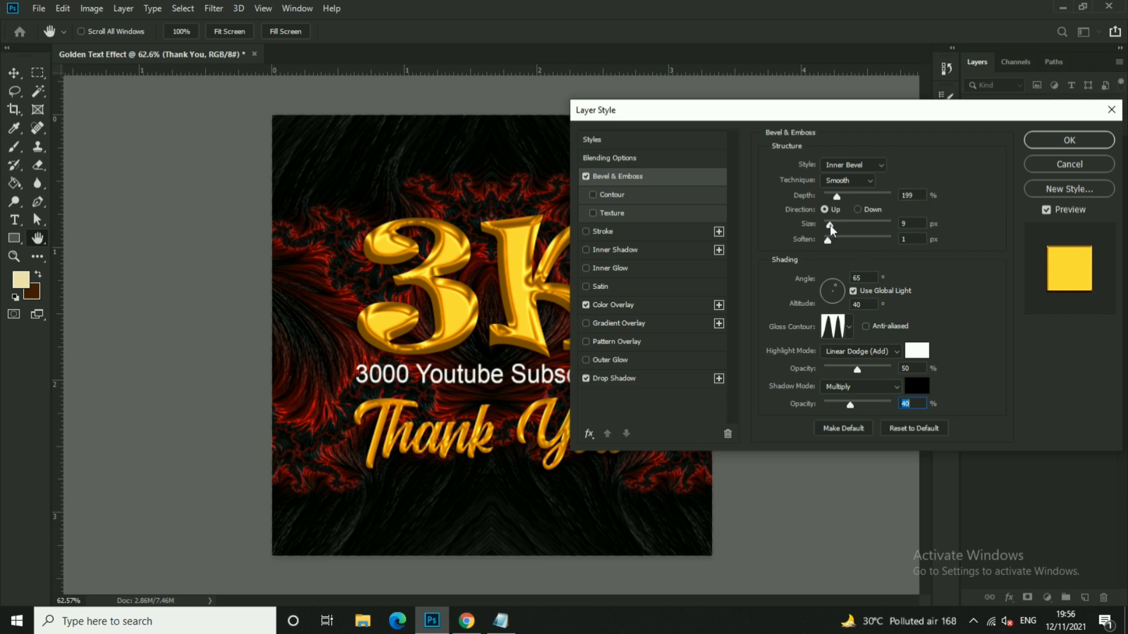
left_click_drag(837, 197, 828, 225)
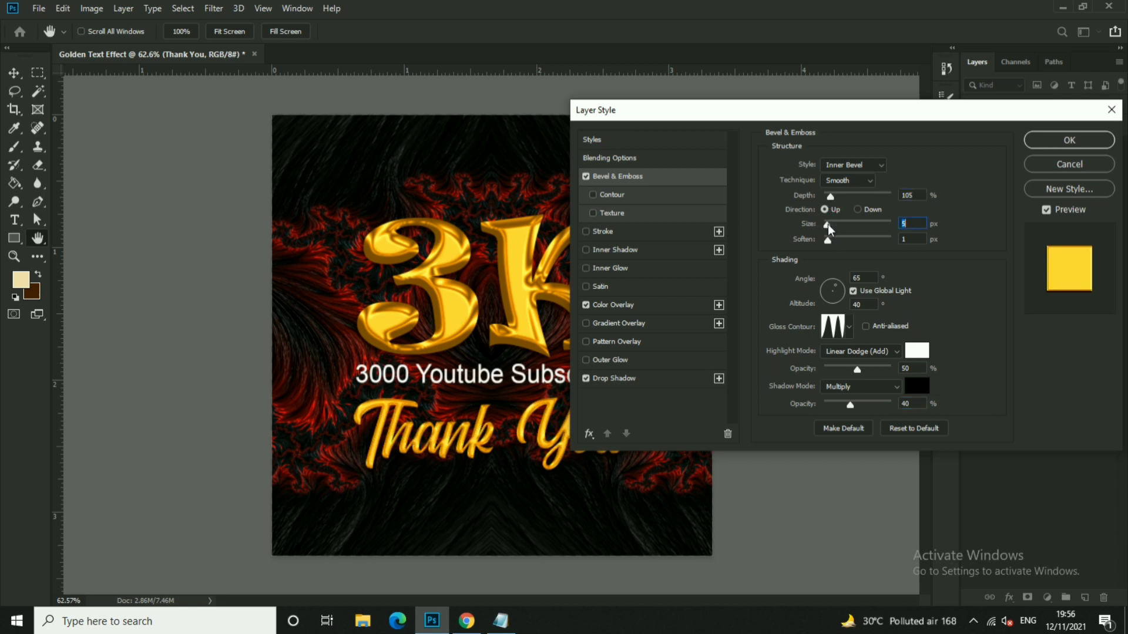
left_click(1069, 140)
- Recolour the 3000 Youtube Subscriber text to gold #ffd618
scroll(561, 382, "up", 1)
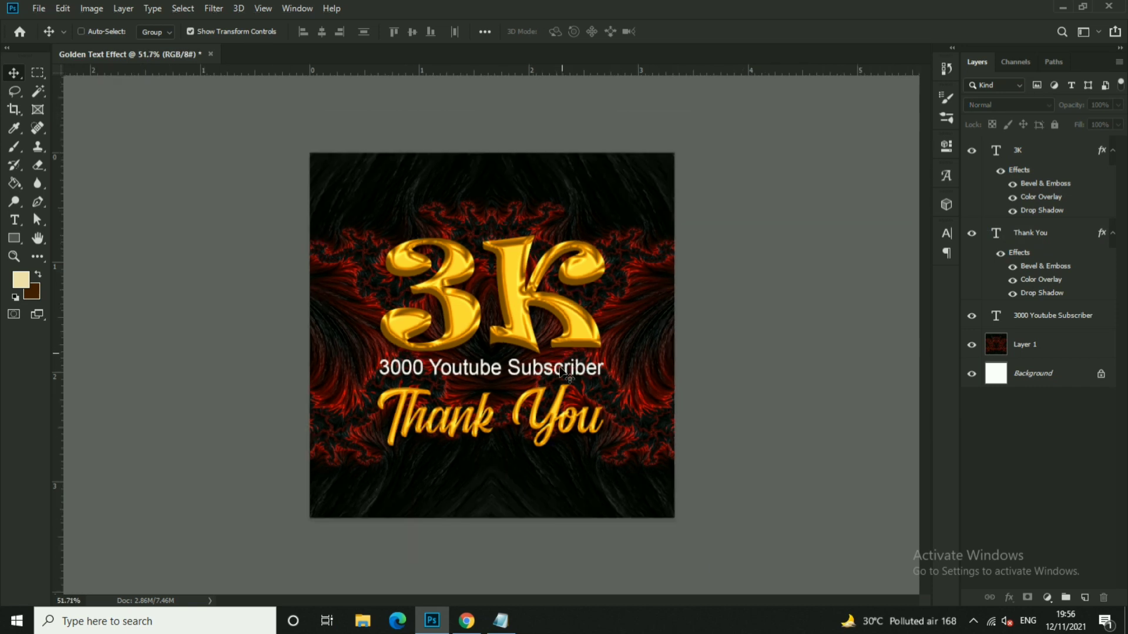
scroll(561, 382, "up", 2)
left_click(561, 382)
scroll(585, 435, "up", 2)
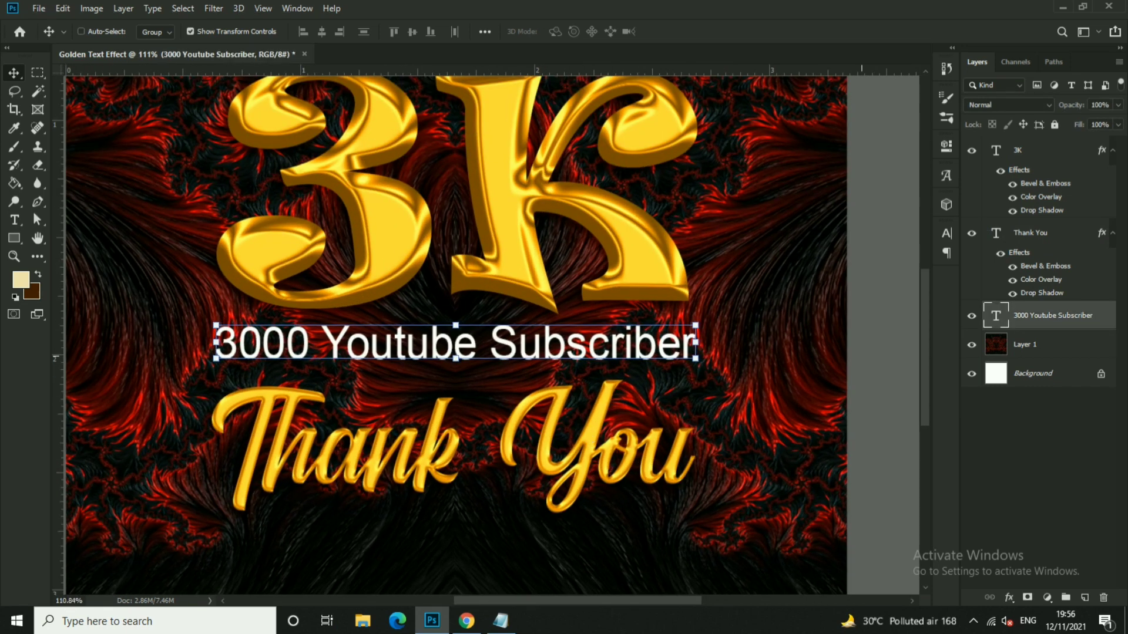
double_click(677, 348)
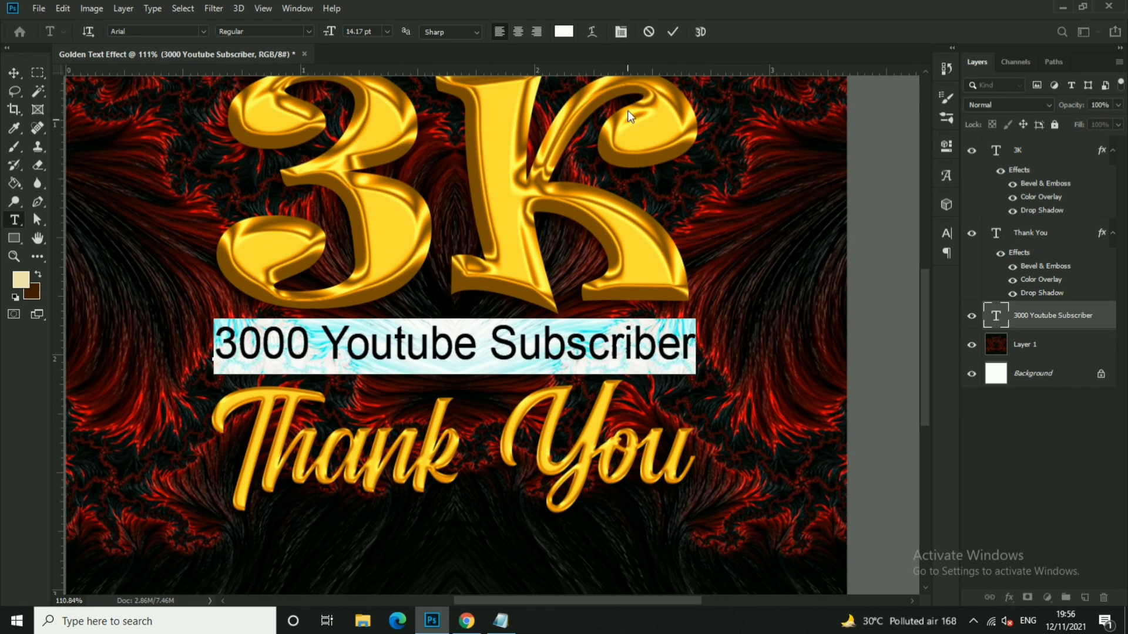
left_click(564, 32)
left_click(561, 241)
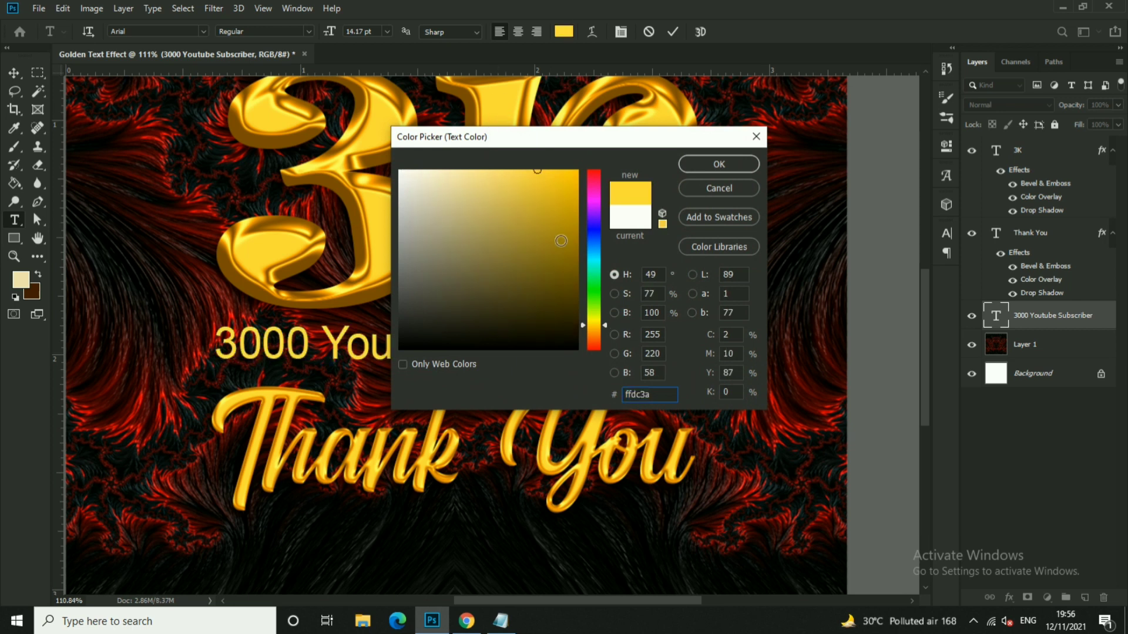
left_click(696, 164)
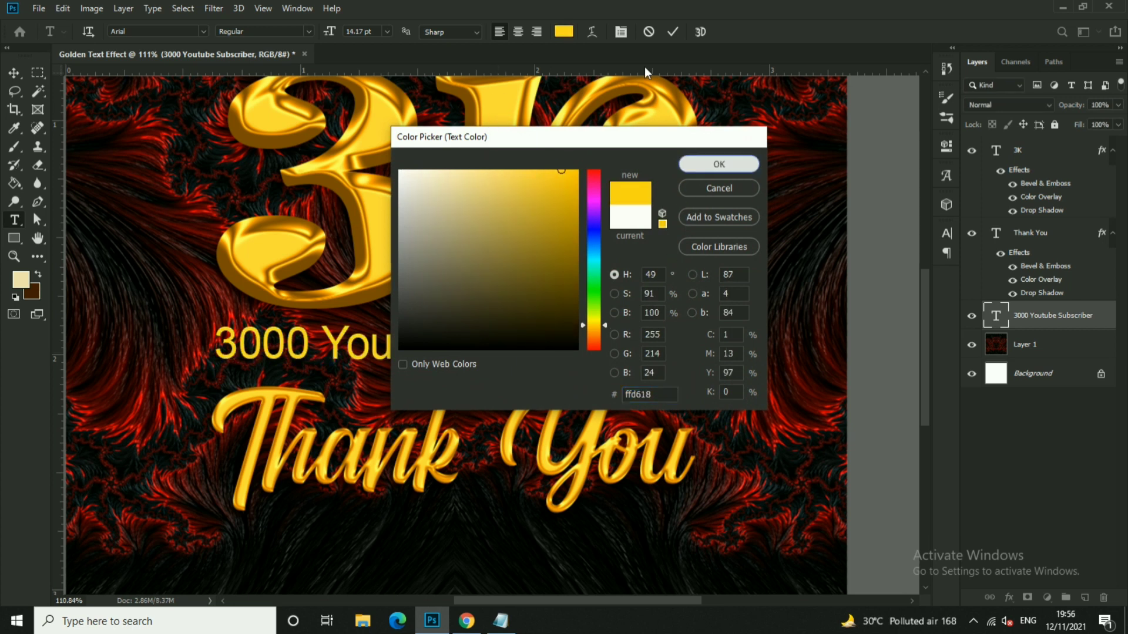
left_click(672, 32)
- Shift the subscriber line slightly right so it centres under 3K
key("v")
key("ctrl+0")
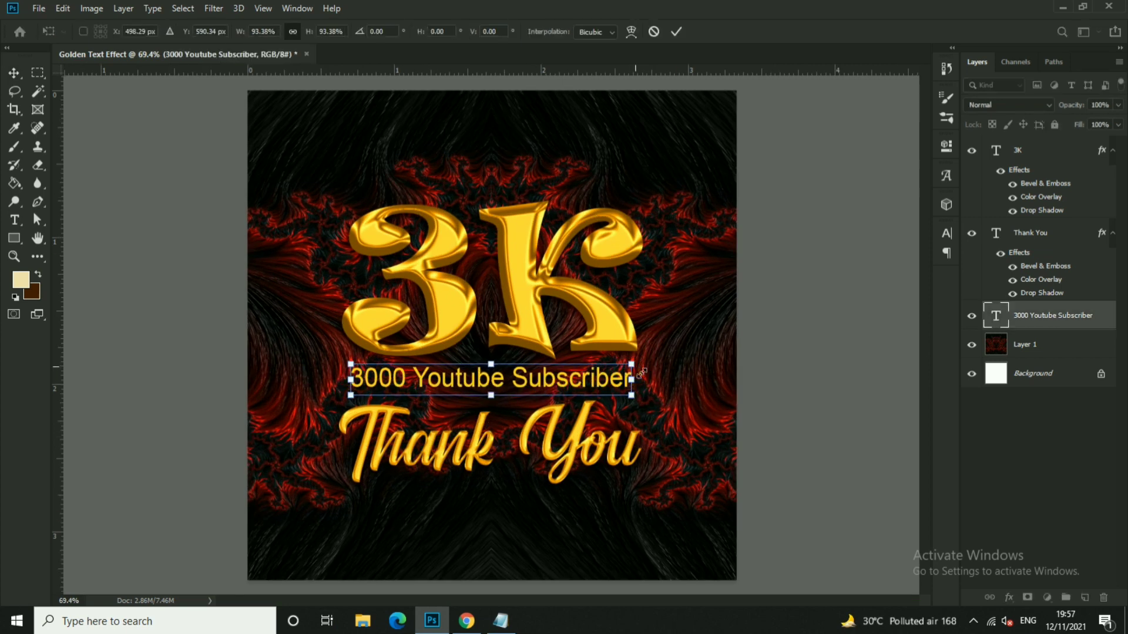
left_click_drag(535, 388, 545, 388)
key("ctrl+shift+alt+n")
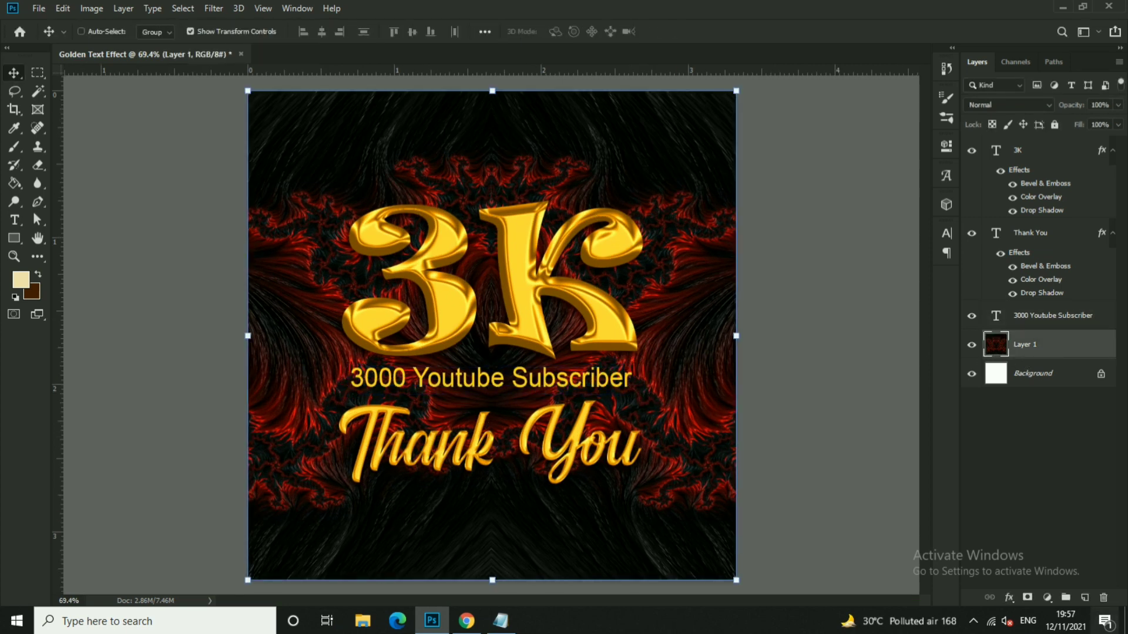
- Paint a soft reddish glow over the poster centre and scale it down
left_click(12, 154)
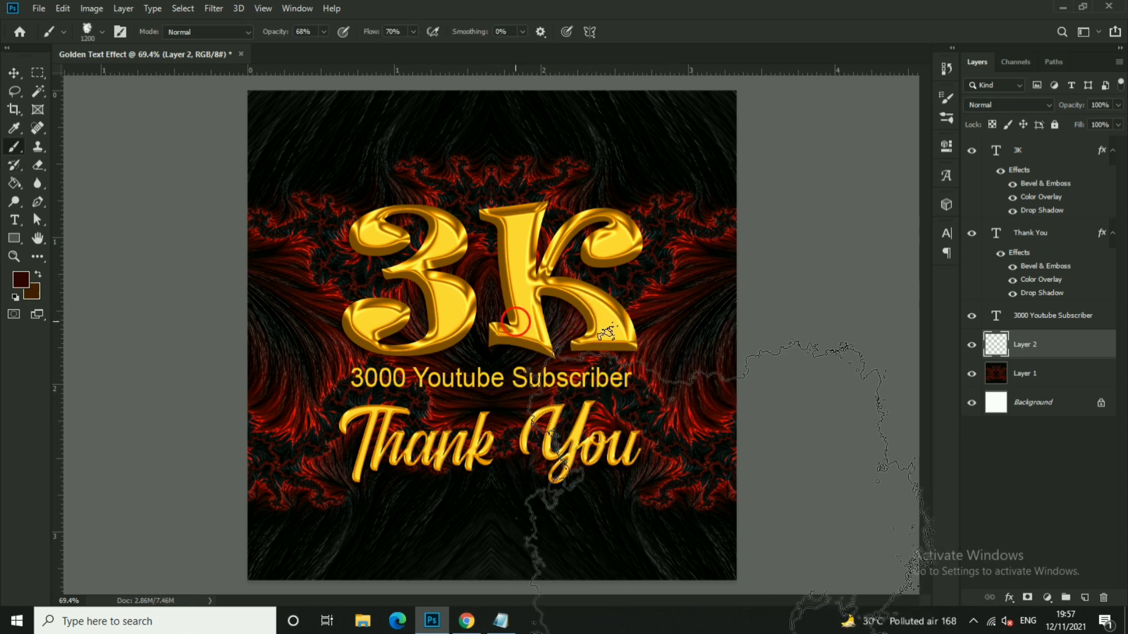
left_click(600, 289)
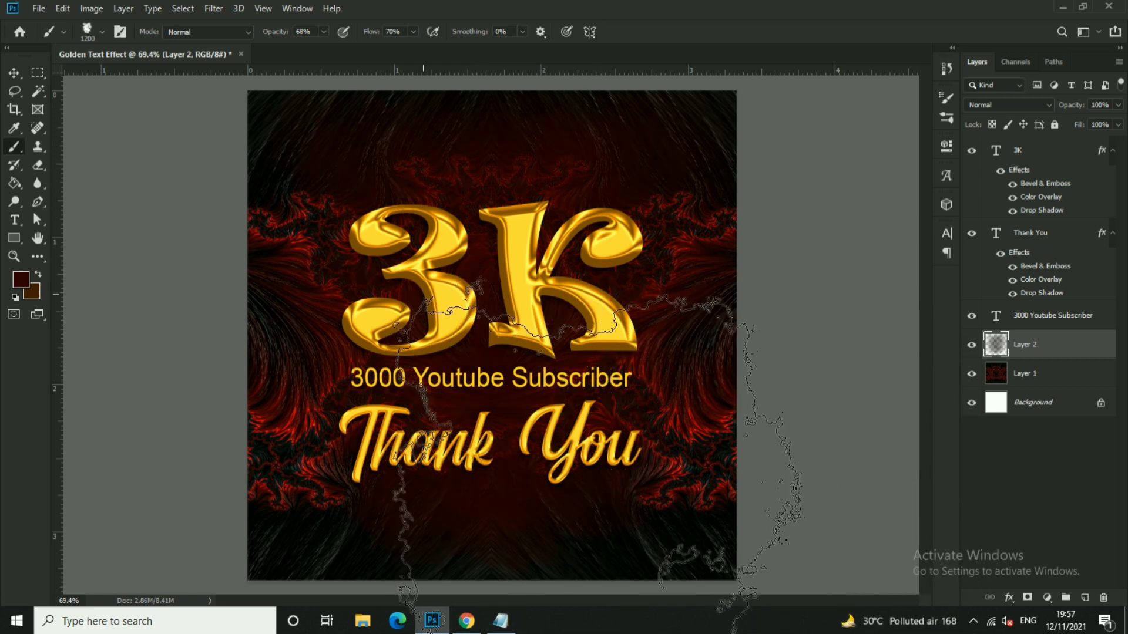
scroll(296, 294, "down", 2)
key("v")
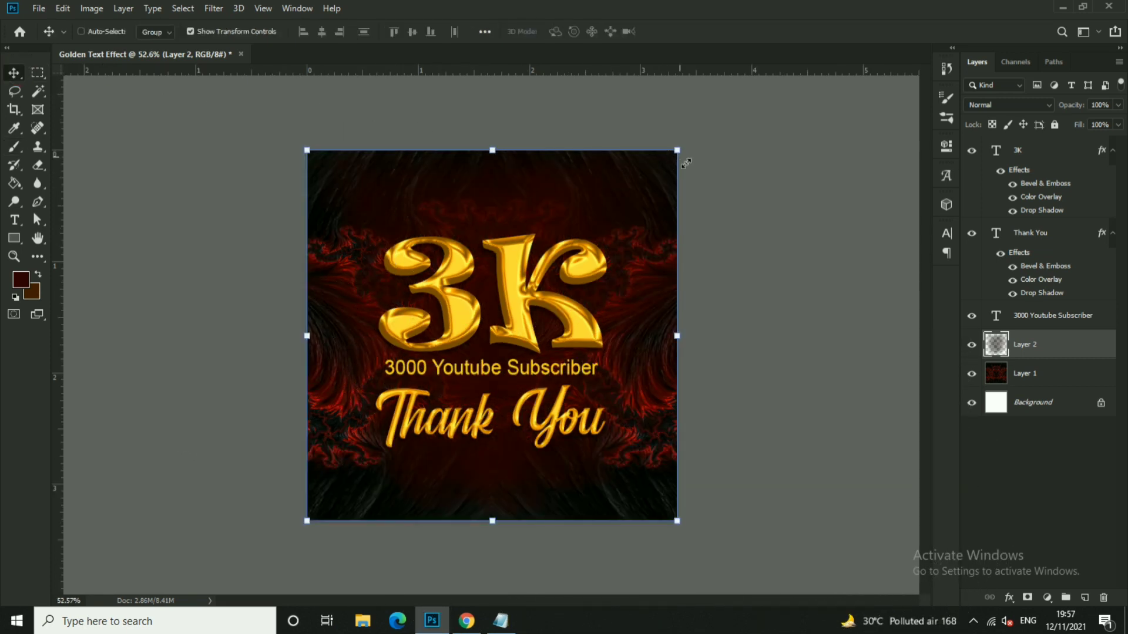
left_click_drag(686, 163, 652, 196)
key("Return")
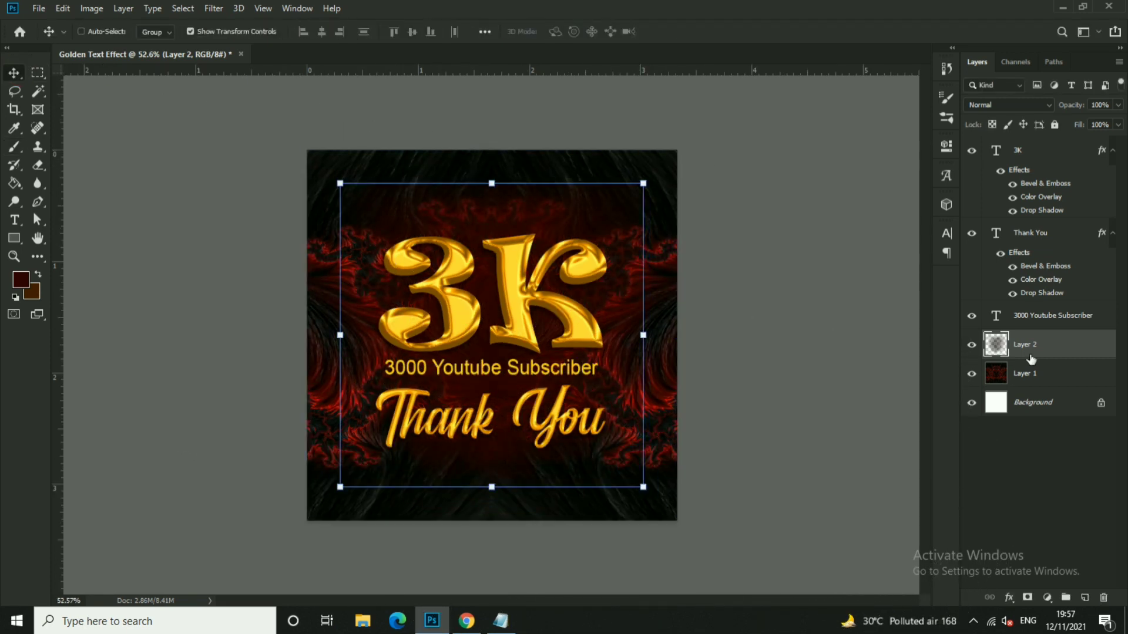
- Add a Color Lookup adjustment layer using the 3Strip.look 3DLUT
left_click(1047, 597)
left_click(1040, 517)
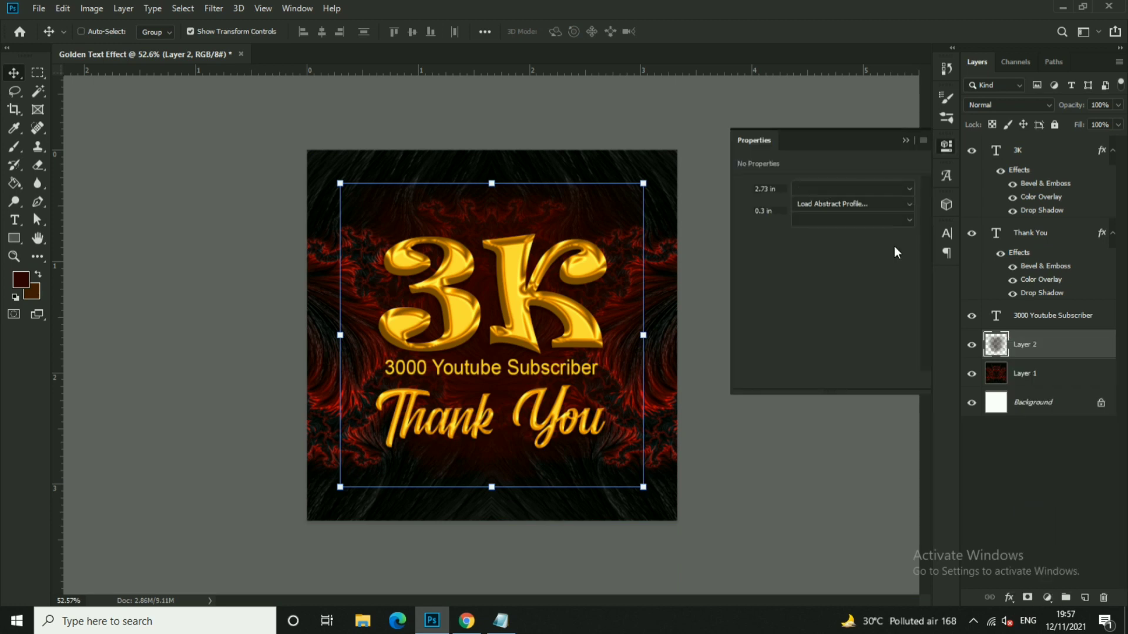
left_click(826, 187)
left_click(820, 238)
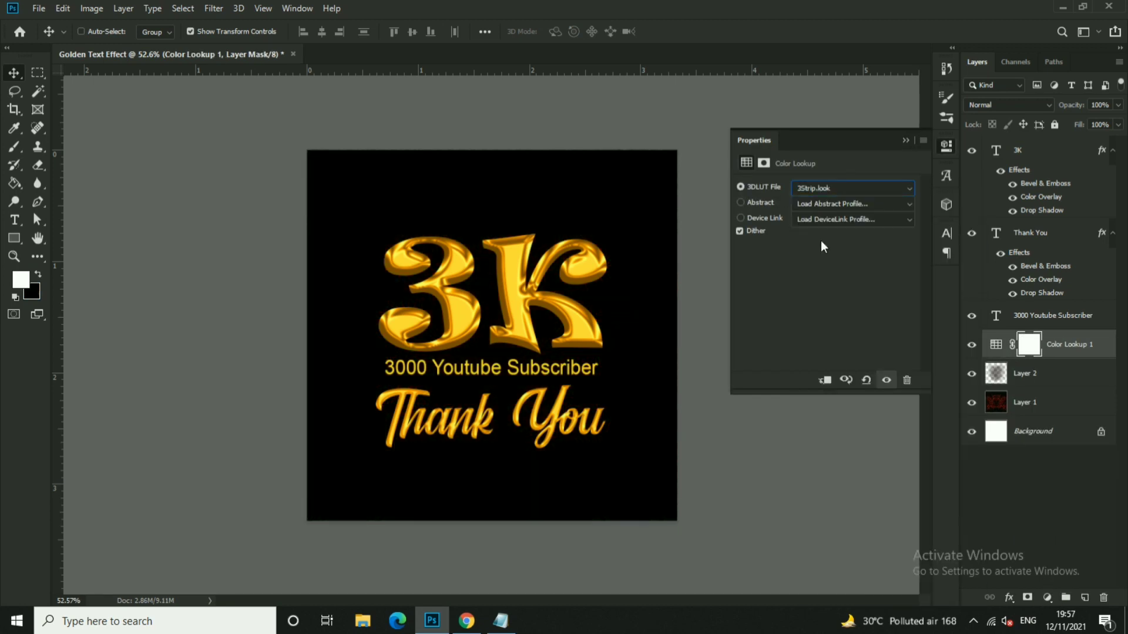
- Step through the 3DLUT looks to Kodak 5218 Kodak 2383 and collapse the Properties panel
key("Down")
key("Down")
key("Down")
key("Down")
key("Down")
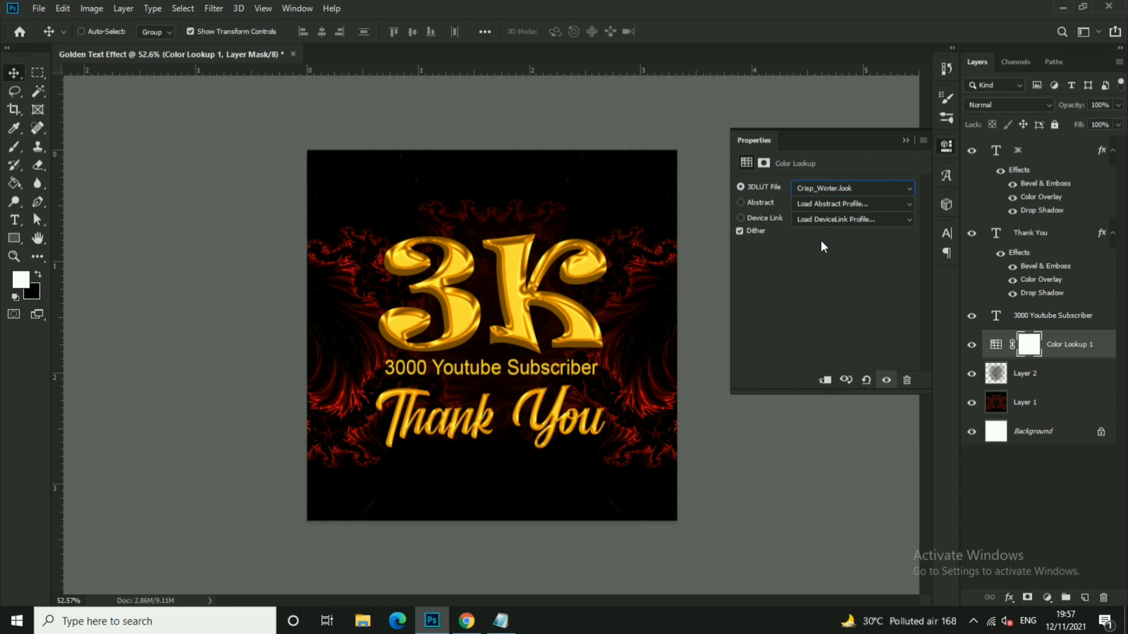
key("Down")
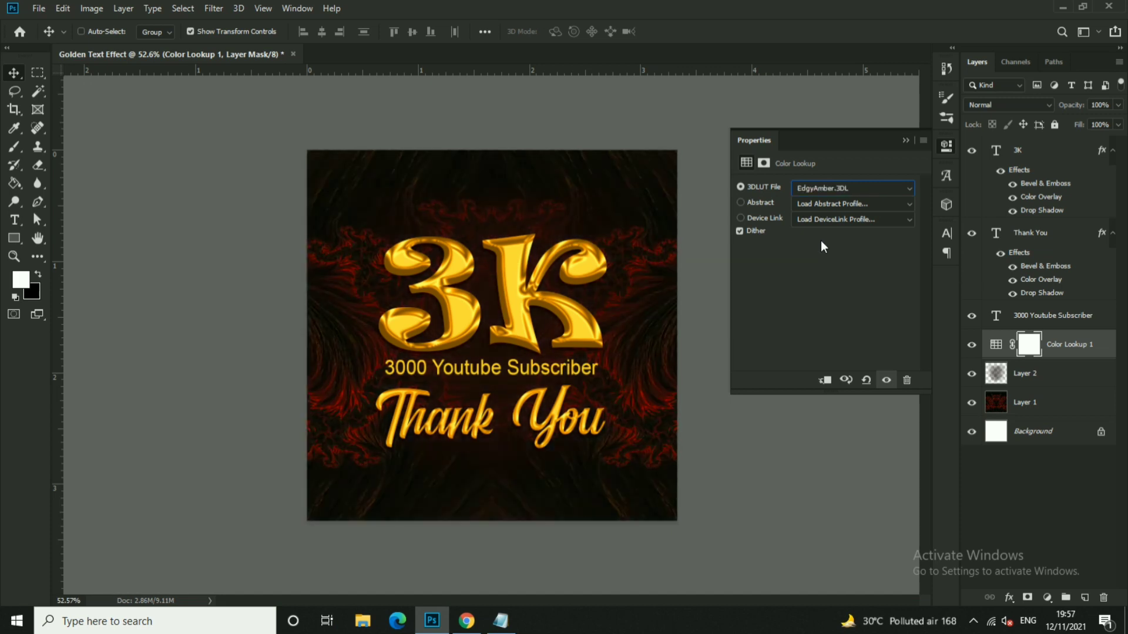
key("Down")
key("Down")
key("Up")
key("Down")
key("Down")
key("Down")
key("Down")
key("Down")
key("Down")
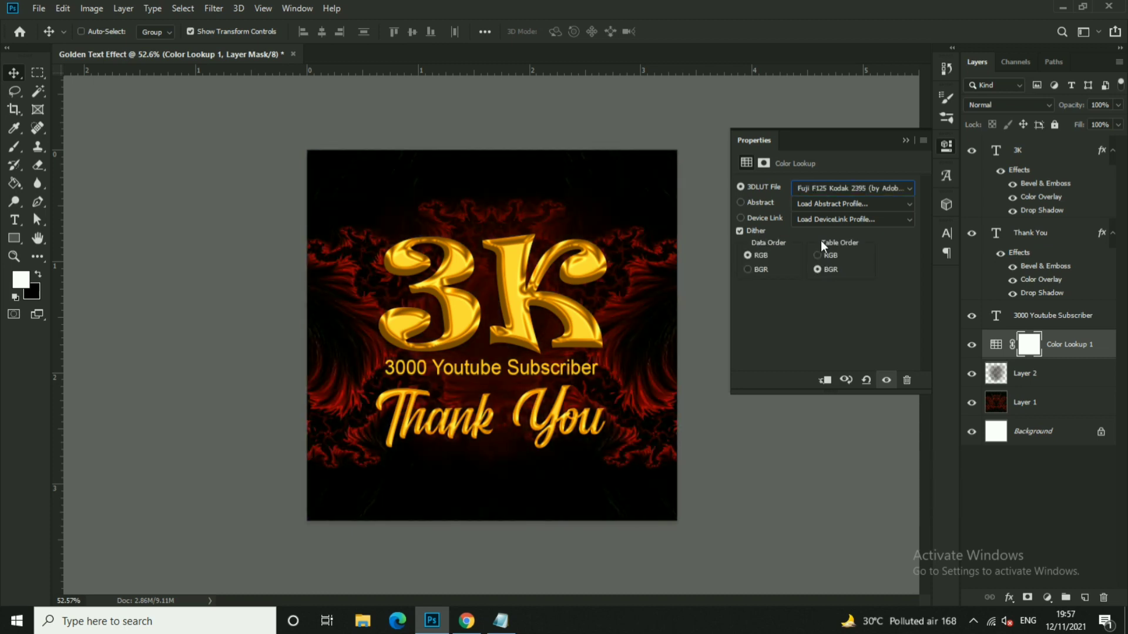
key("Down")
key("Down")
key("Down")
key("Down")
key("Down")
key("Up")
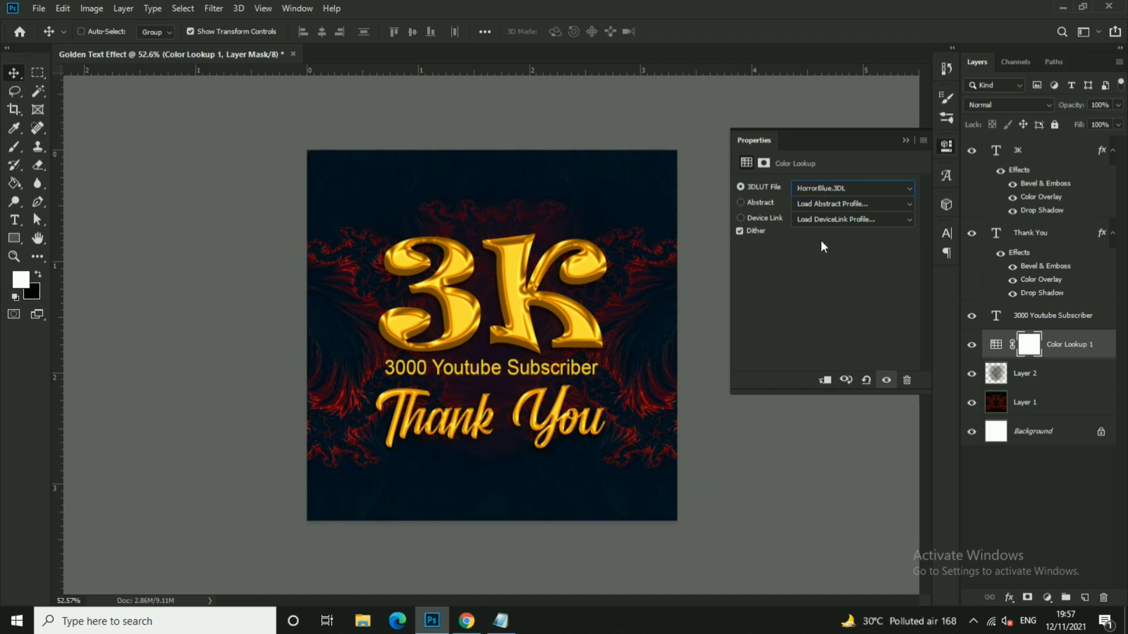
key("Down")
key("Down")
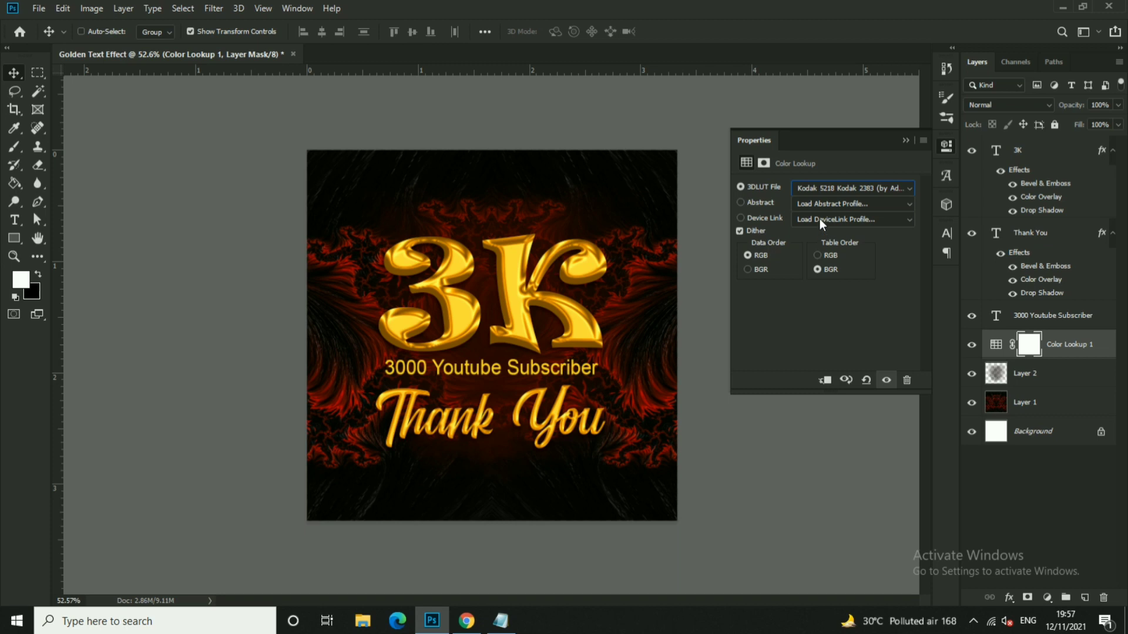
left_click(905, 139)
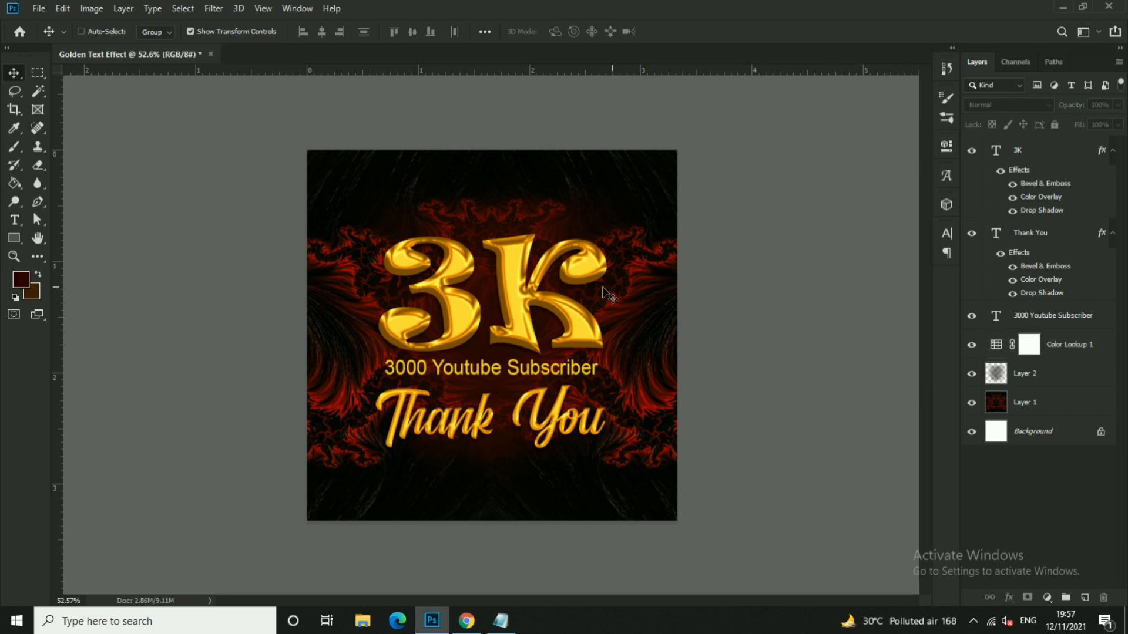
- Start opening an image and browse to Local Disk (F:)
left_click(37, 8)
left_click(76, 37)
left_click(376, 334)
double_click(347, 332)
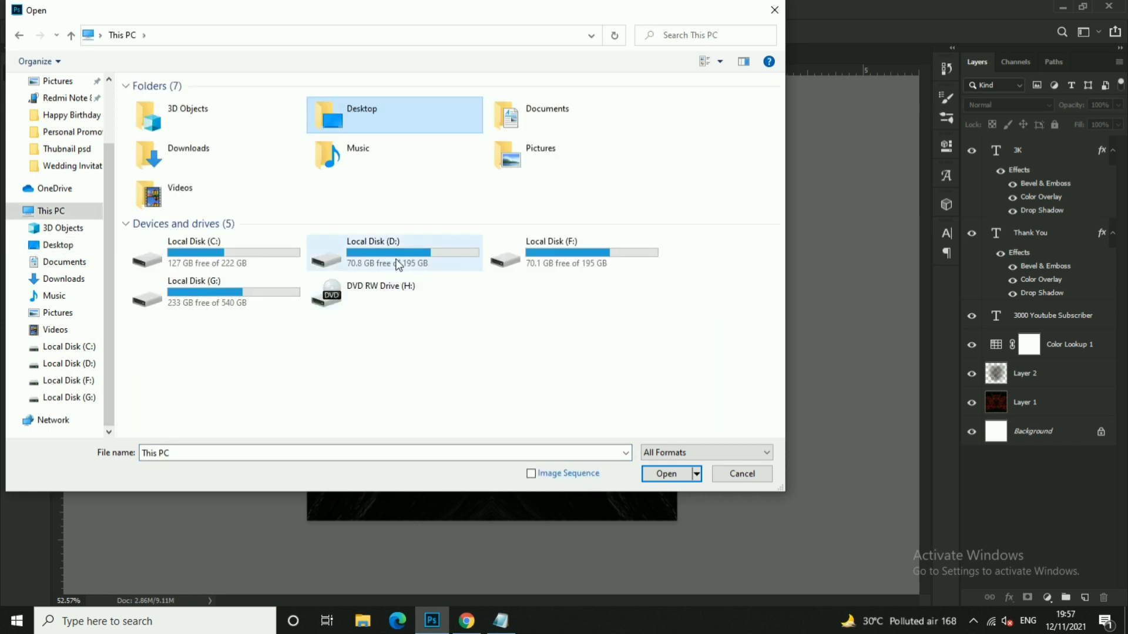
double_click(388, 253)
key("alt+Left")
double_click(534, 260)
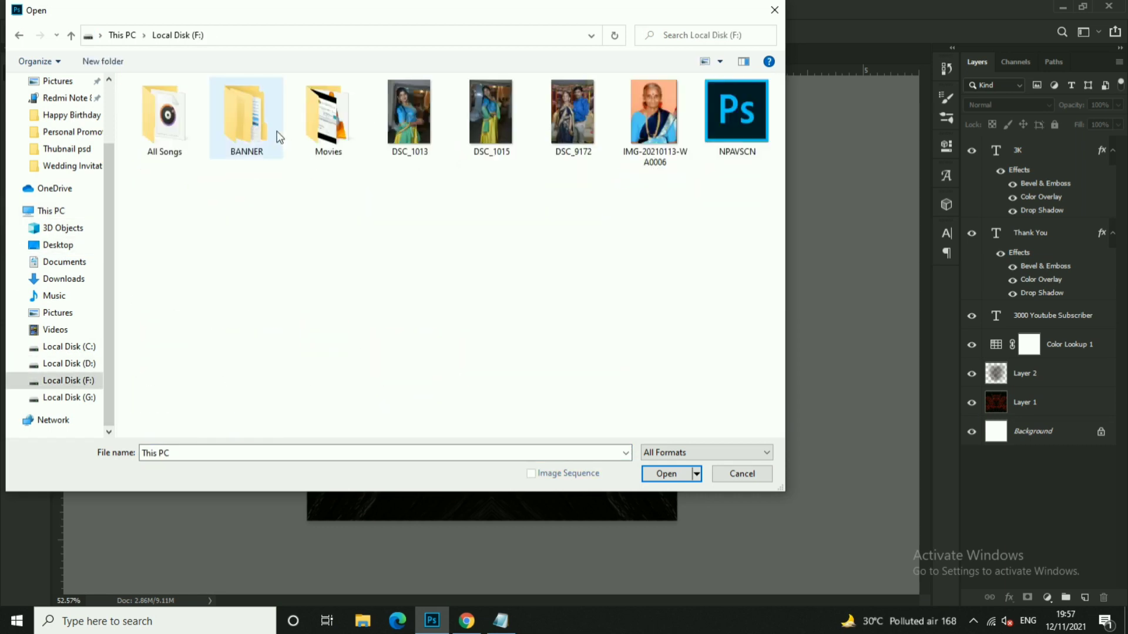
- Navigate to BANNER\SUTRA GRAPHICS\DESIGNS\lence and open sn (24)
double_click(244, 121)
double_click(404, 120)
double_click(566, 121)
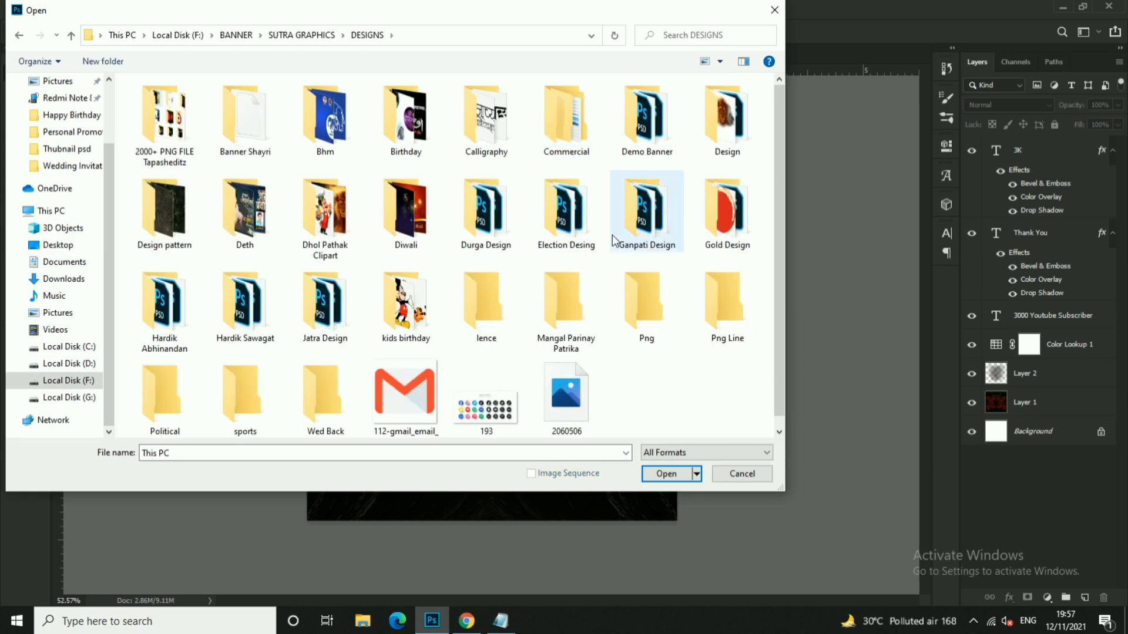
key("alt+Left")
double_click(564, 147)
double_click(513, 310)
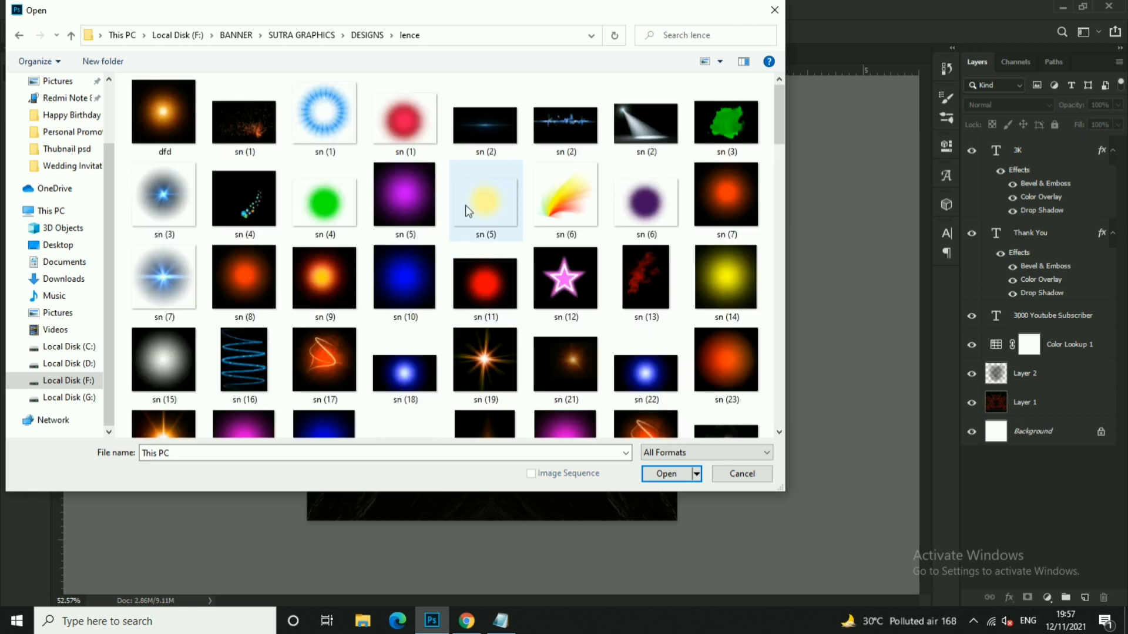
left_click(511, 305)
scroll(665, 312, "down", 3)
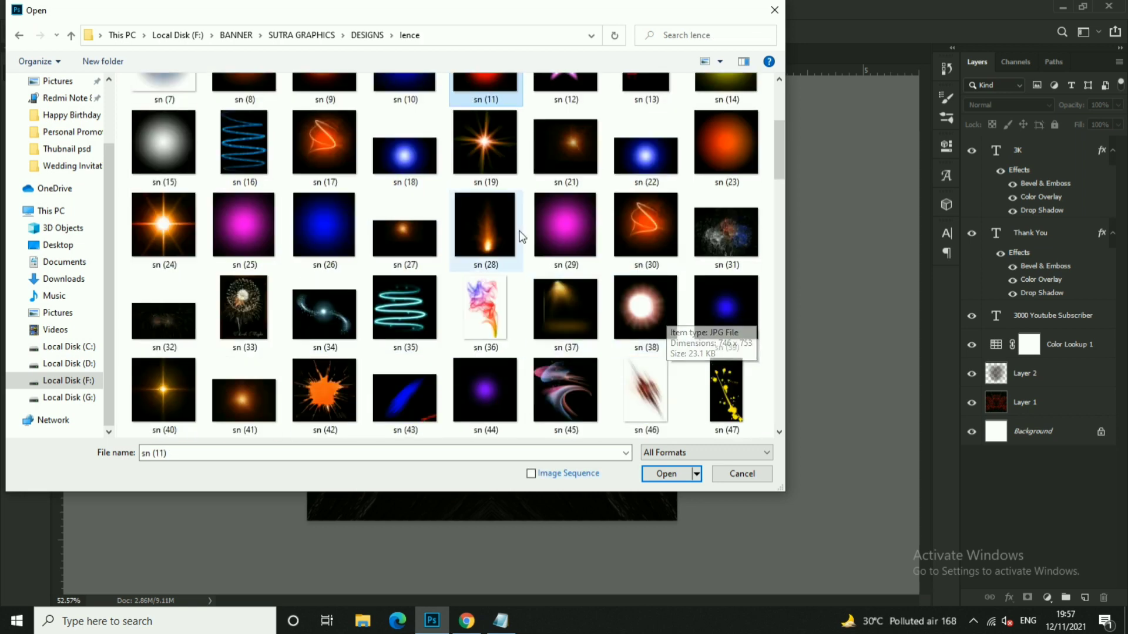
left_click(493, 150)
double_click(164, 229)
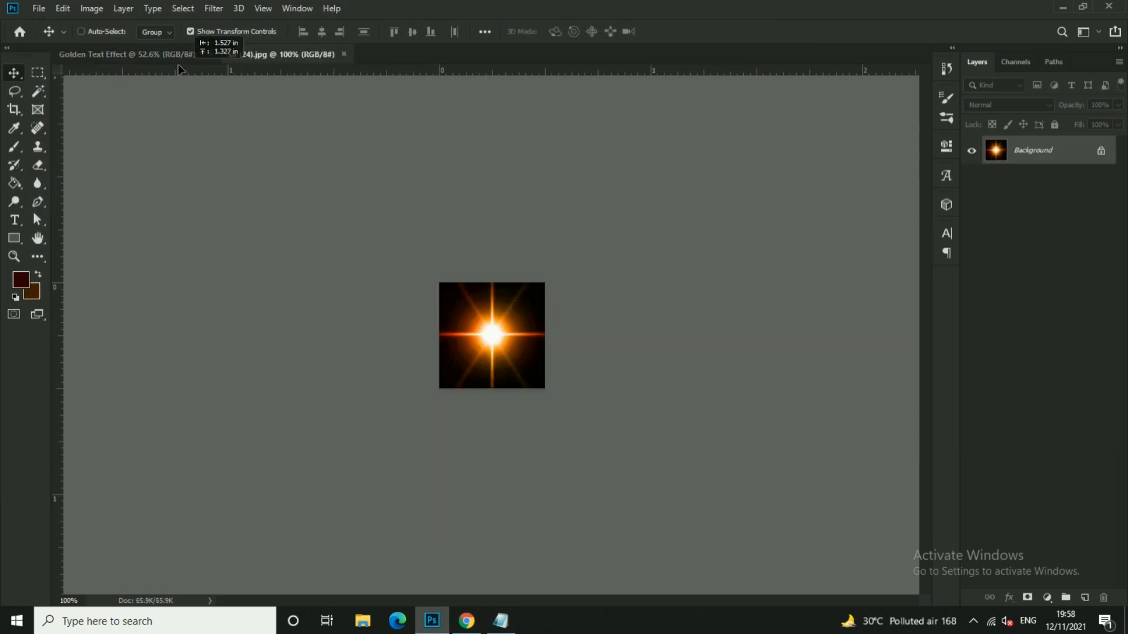
- Bring the star flare onto the poster in Screen blend mode over the 3
left_click_drag(178, 68, 429, 253)
scroll(417, 222, "up", 2)
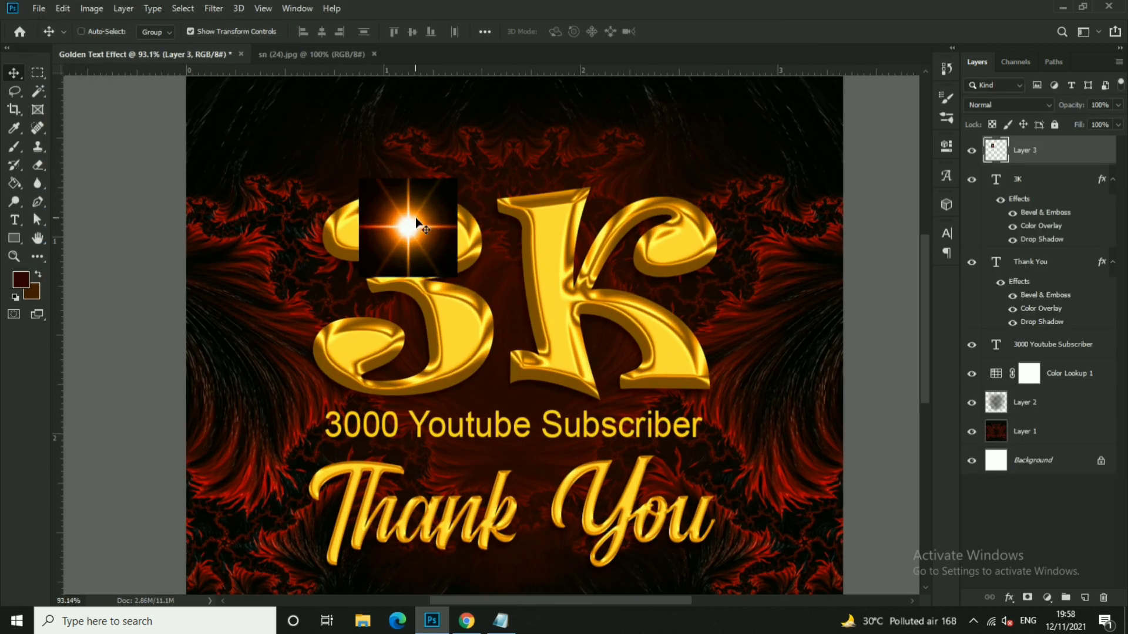
left_click(999, 105)
left_click(999, 216)
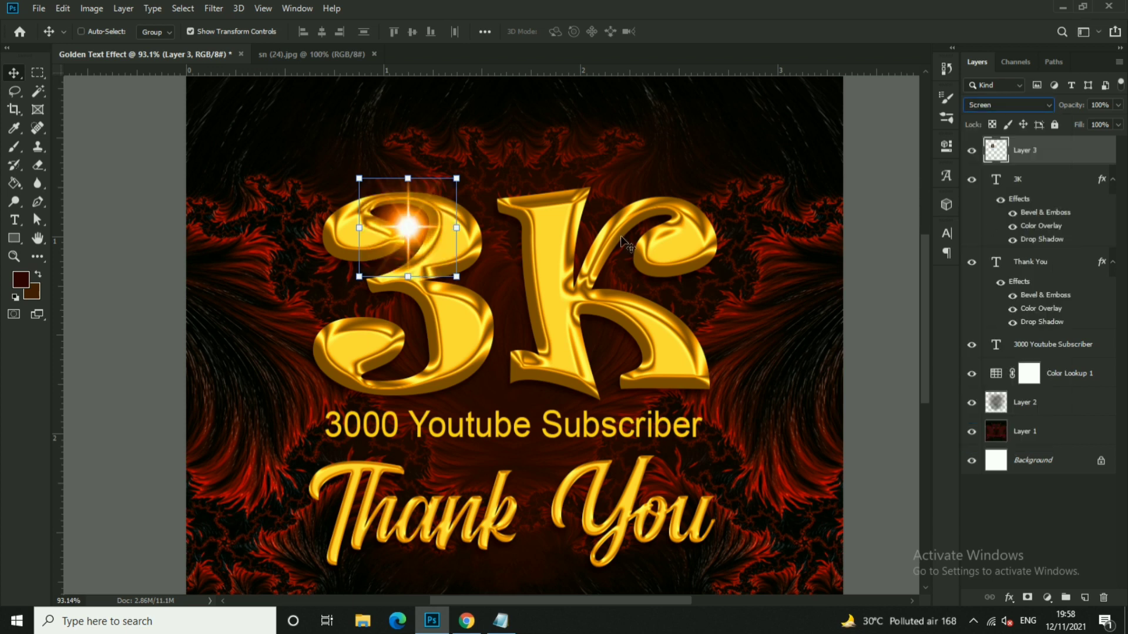
mouse_move(497, 227)
left_mouse_down()
mouse_move(425, 325)
mouse_move(722, 225)
mouse_move(641, 214)
left_mouse_up()
- Place a flare copy on the K's arm and move the first flare left of the 3
scroll(425, 325, "down", 1)
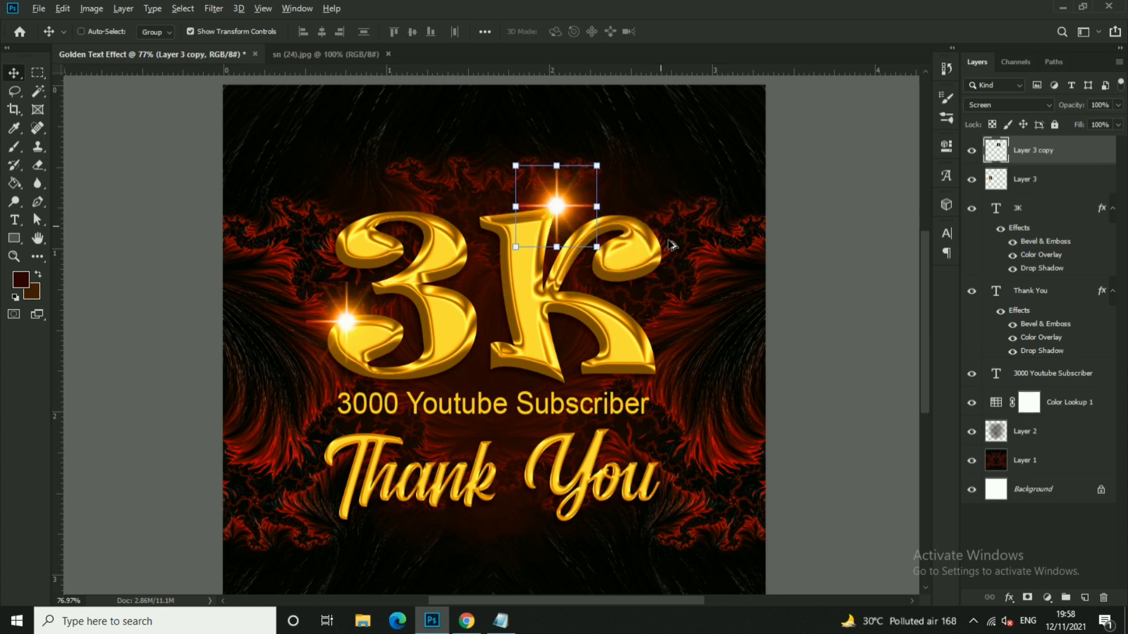
scroll(620, 258, "down", 2)
left_click_drag(619, 259, 678, 275)
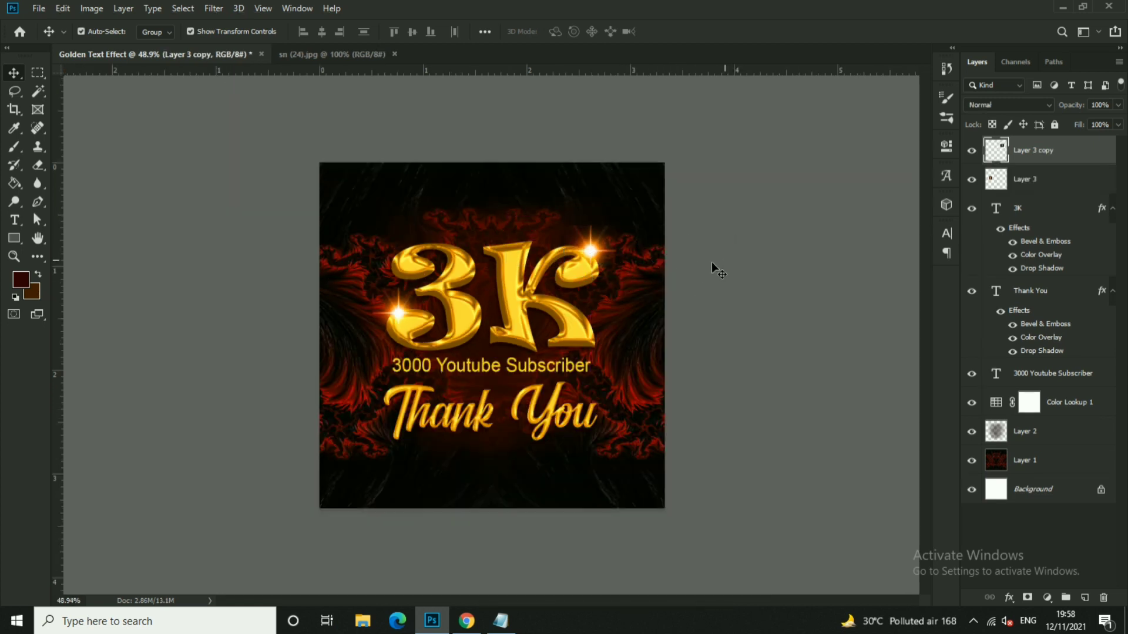
left_click(710, 262)
scroll(609, 231, "up", 3)
left_click_drag(658, 191, 668, 229)
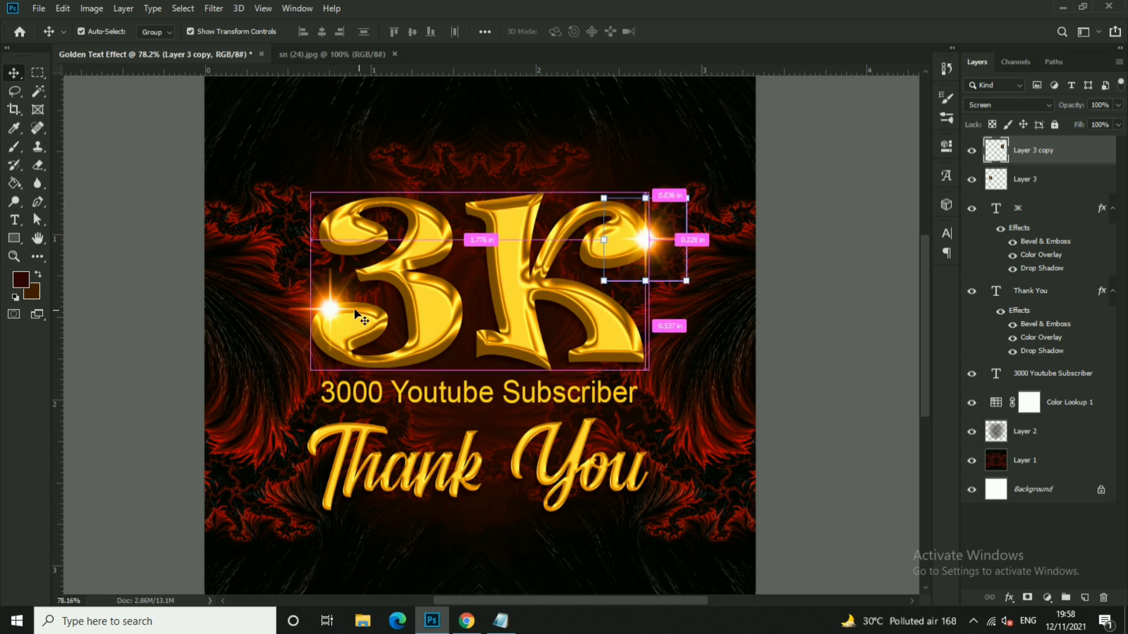
left_click_drag(336, 303, 326, 322)
scroll(725, 317, "down", 2)
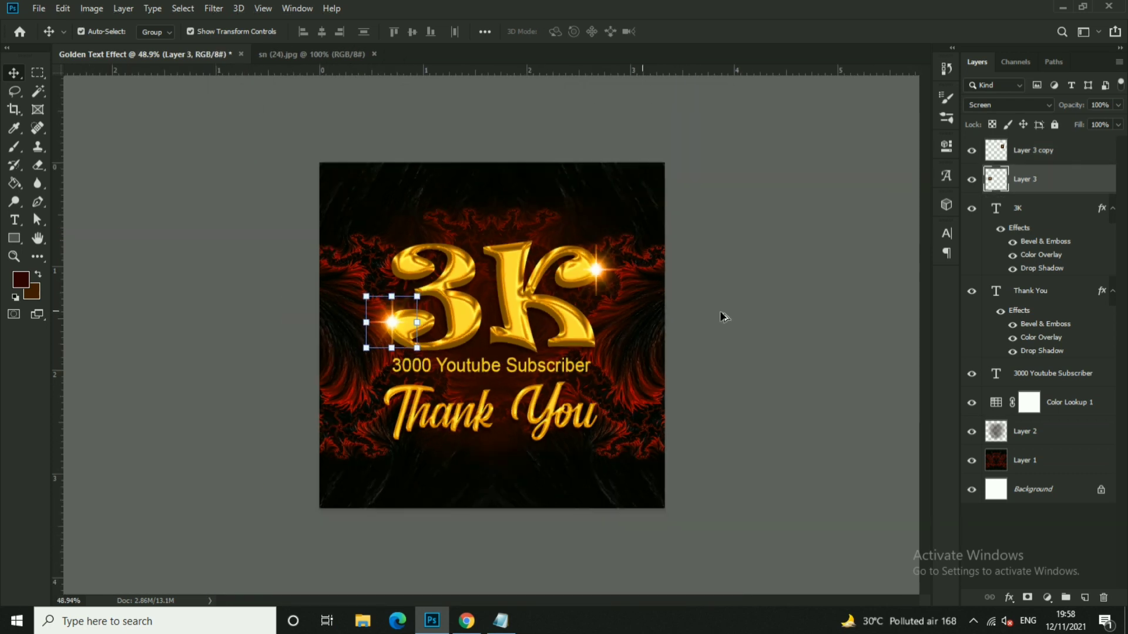
left_click(725, 318, "ctrl")
- Add a half-size flare copy over 'You'
left_click_drag(634, 258, 602, 405)
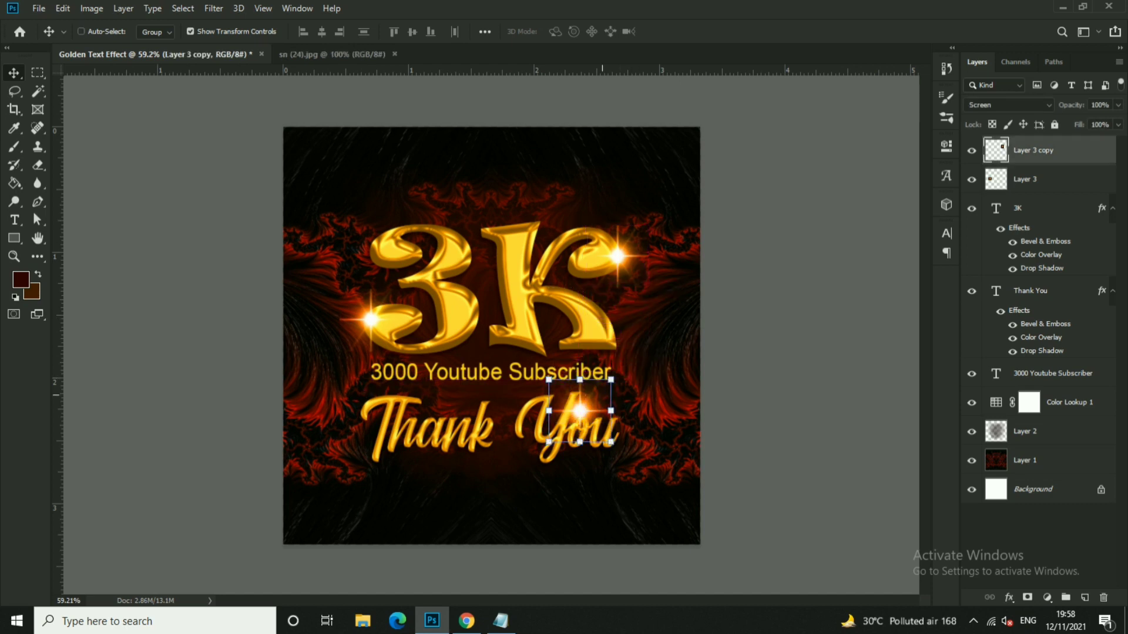
scroll(605, 399, "up", 3)
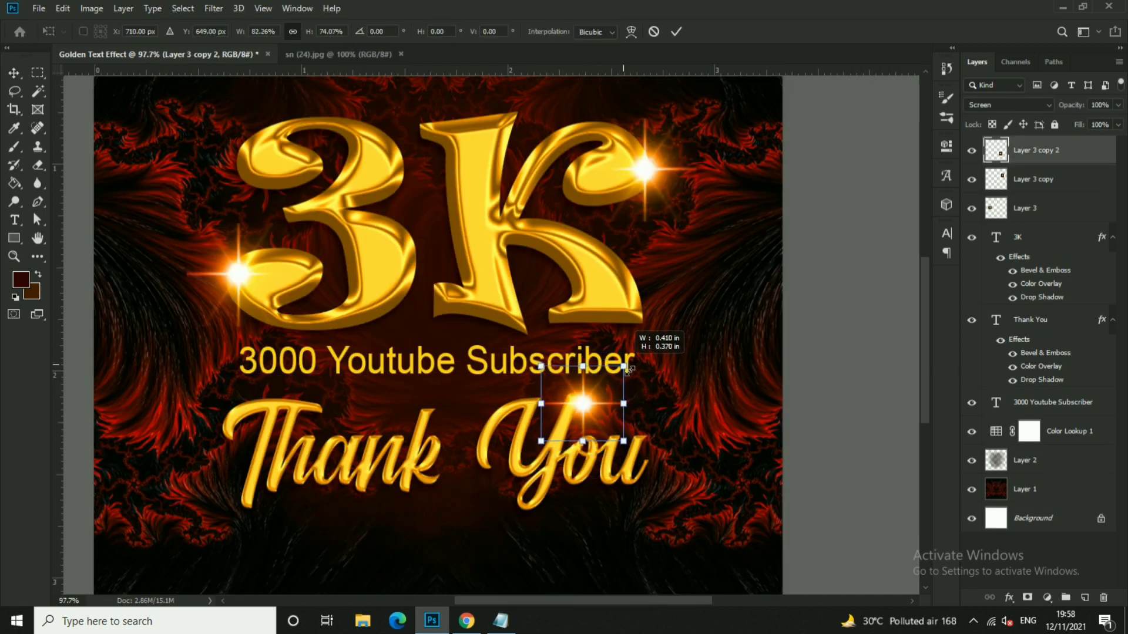
mouse_move(633, 352)
left_mouse_down()
mouse_move(590, 399)
mouse_move(656, 441)
mouse_move(590, 399)
mouse_move(235, 436)
left_mouse_up()
key("Return")
key("ctrl+minus")
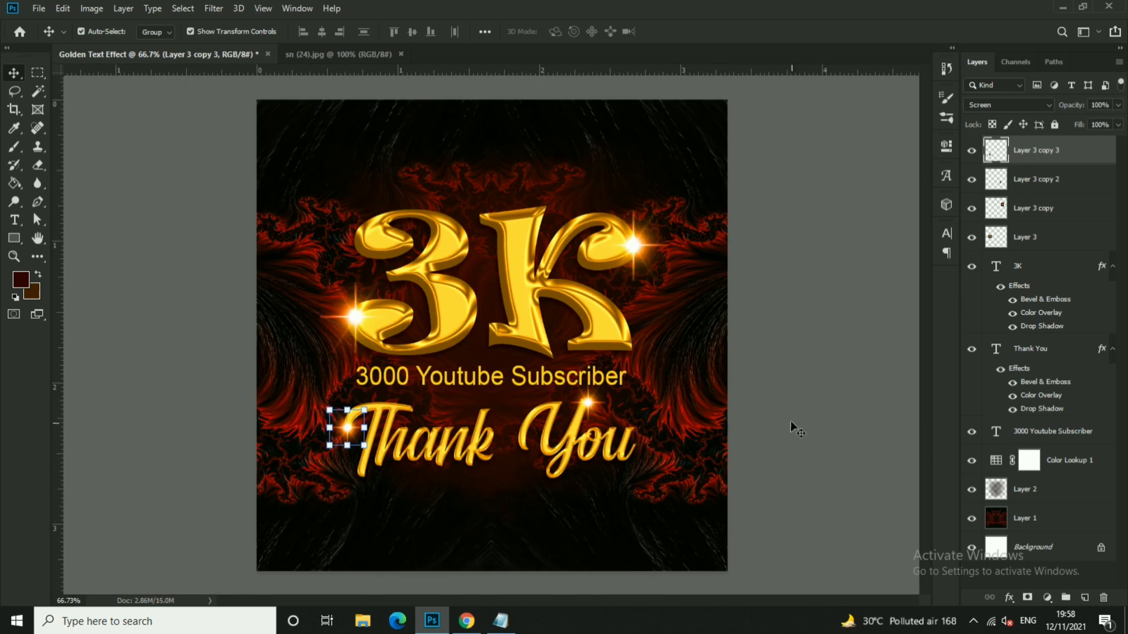
scroll(630, 397, "down", 2)
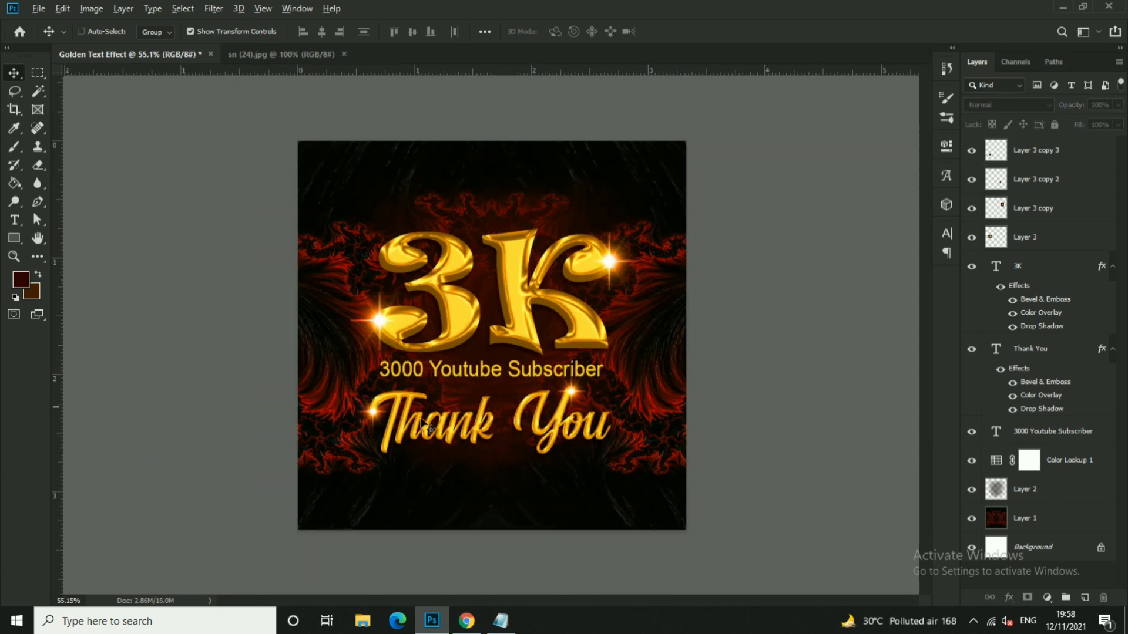
scroll(423, 426, "up", 3)
- Place another flare copy under the k of 'Thank'
left_click_drag(321, 439, 513, 470, "ctrl")
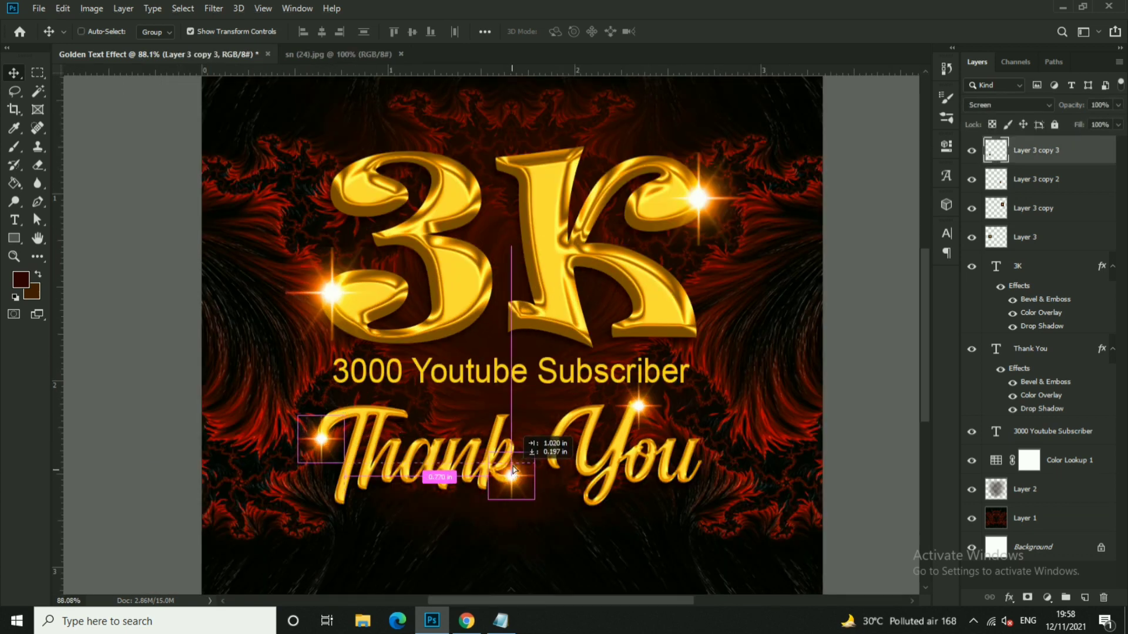
mouse_move(513, 470)
left_mouse_down()
mouse_move(605, 490)
mouse_move(668, 485)
left_mouse_up()
left_click(641, 404, "ctrl")
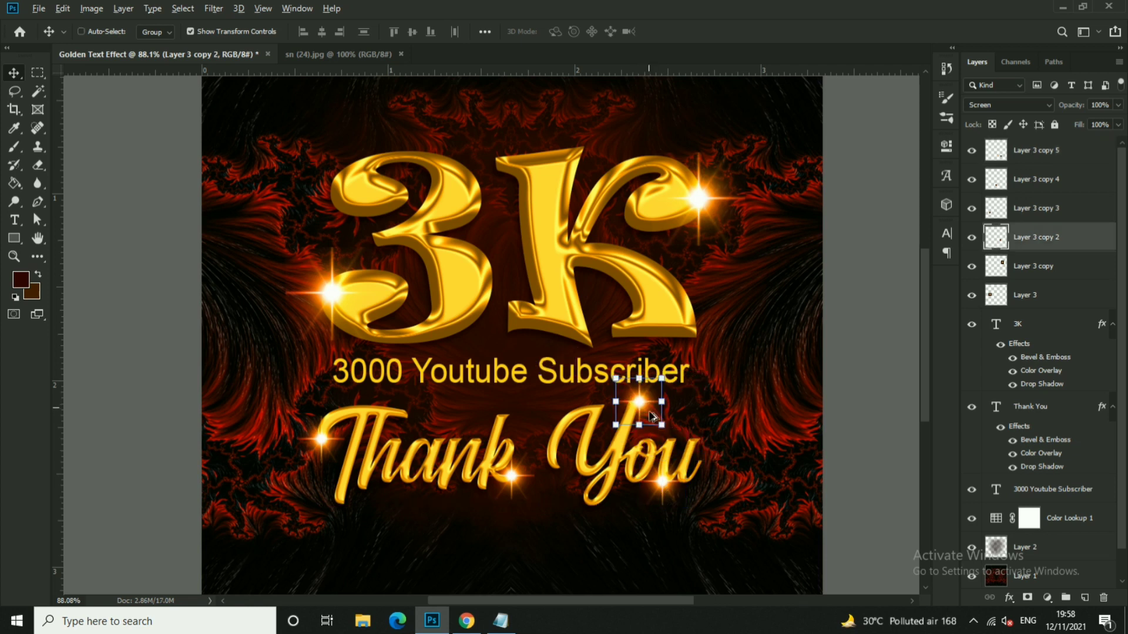
scroll(750, 390, "down", 4)
left_click(751, 390, "ctrl")
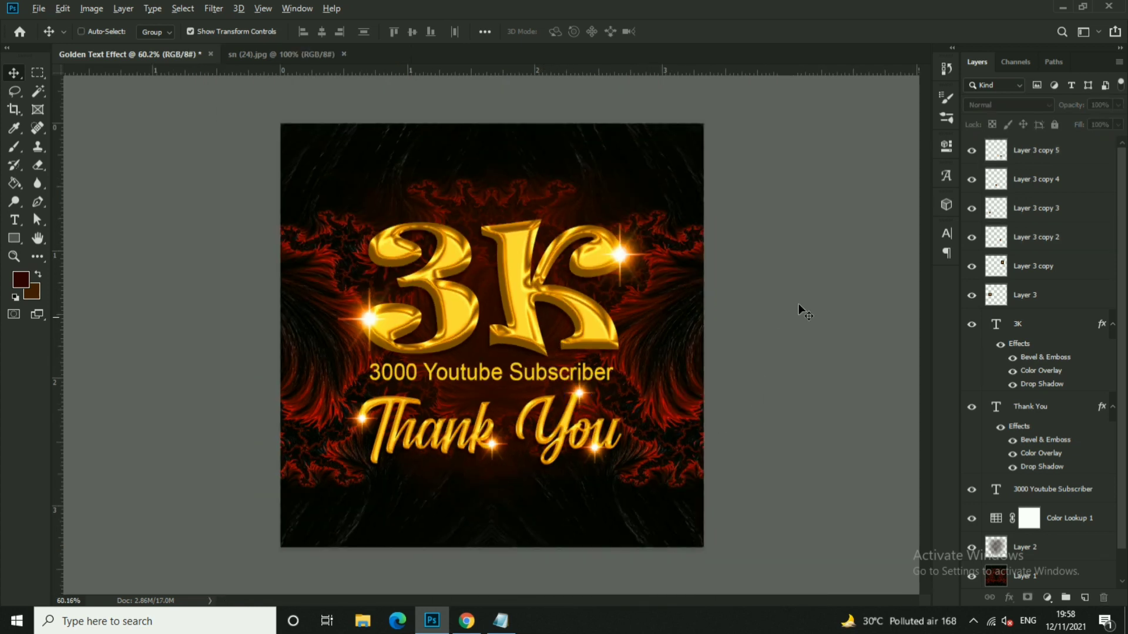
scroll(692, 261, "up", 1)
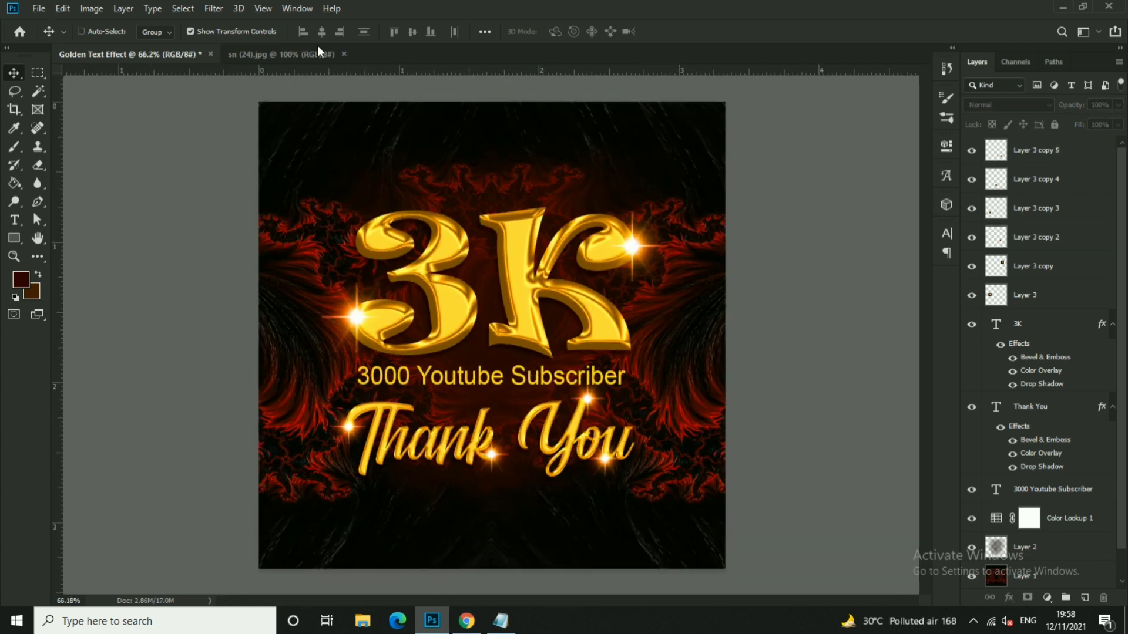
- Open the YouTube logo PNG from the Desktop
left_click(35, 9)
left_click(53, 35)
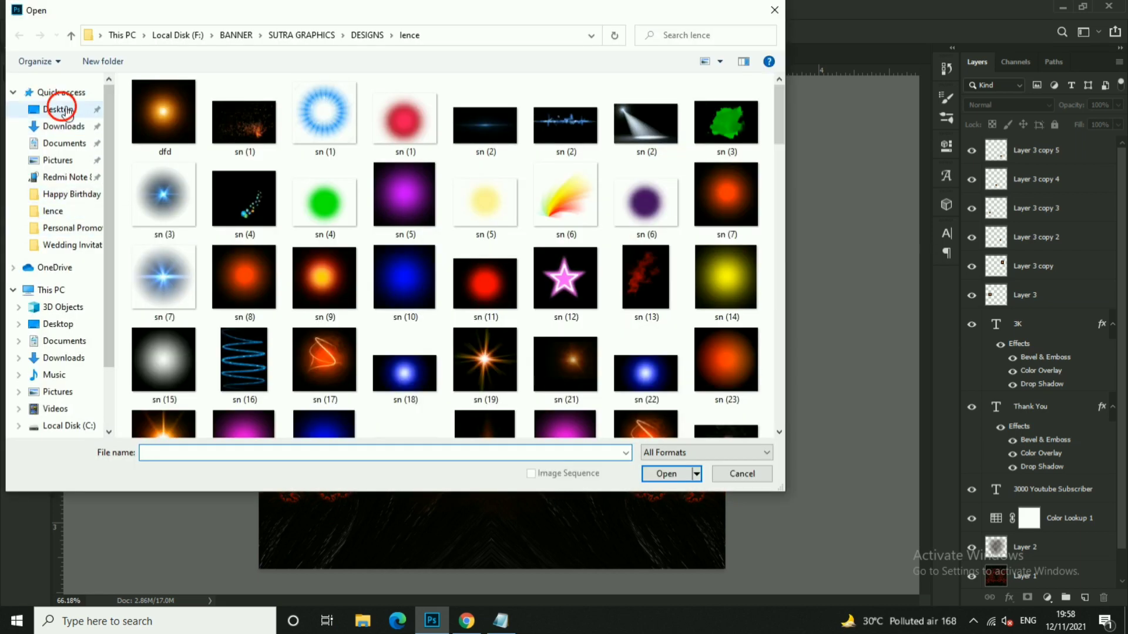
left_click(64, 111)
double_click(247, 226)
- Bring the YouTube logo into the poster, shrunk to about half size in the top-right corner
mouse_move(371, 188)
left_mouse_down()
mouse_move(264, 121)
mouse_move(663, 154)
left_mouse_up()
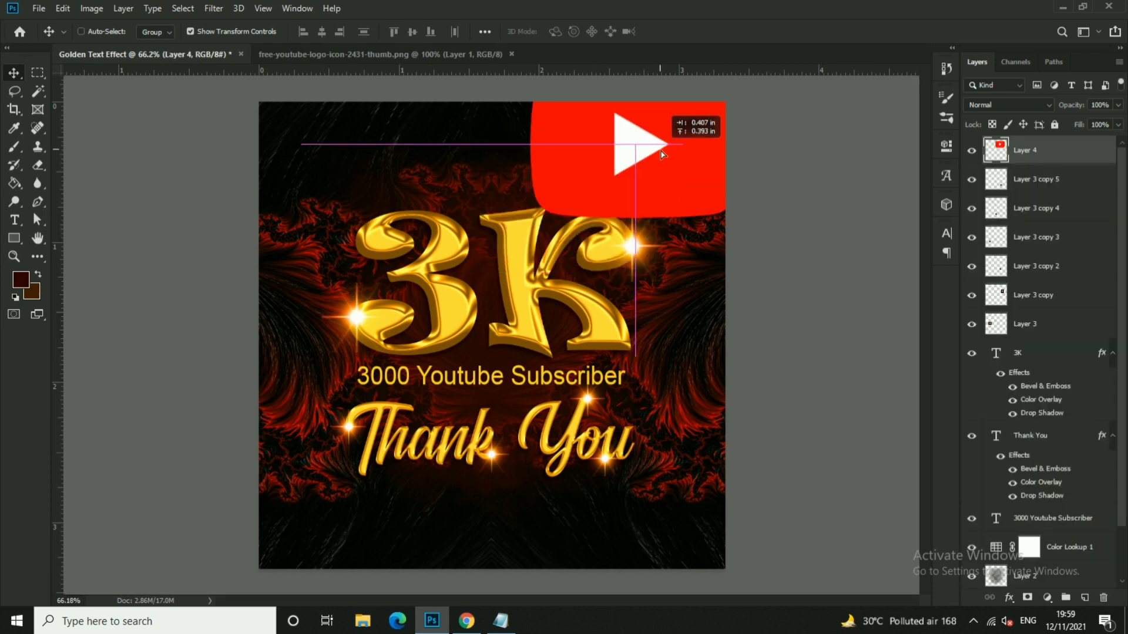
key("ctrl+t")
mouse_move(749, 223)
left_mouse_down()
mouse_move(696, 182)
mouse_move(708, 163)
mouse_move(699, 182)
left_mouse_up()
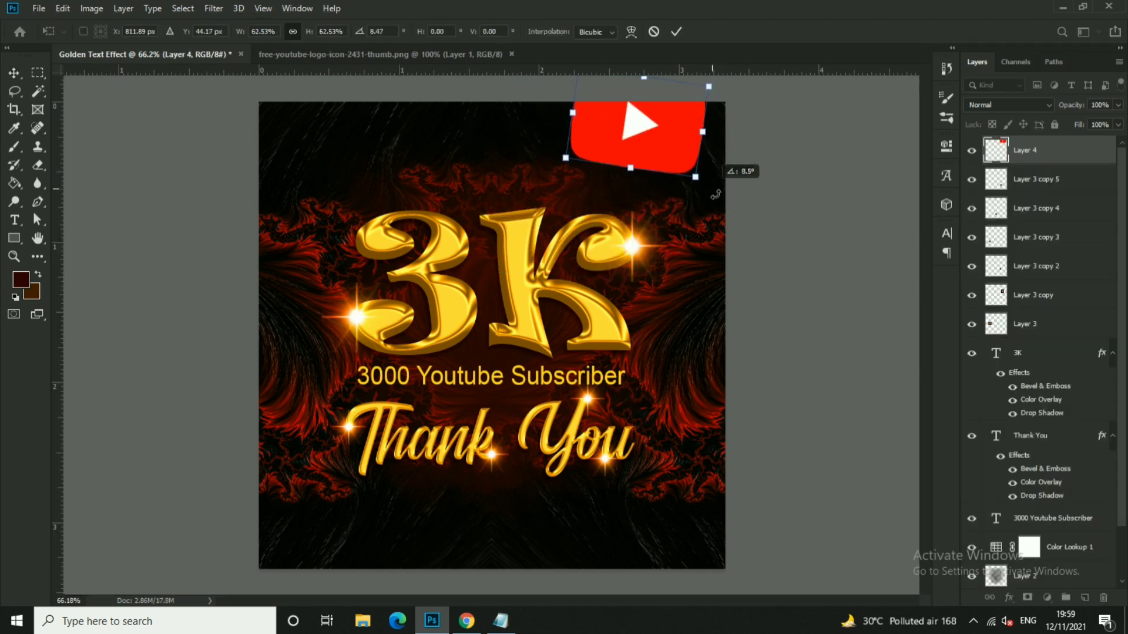
key("Return")
left_click_drag(646, 141, 665, 148)
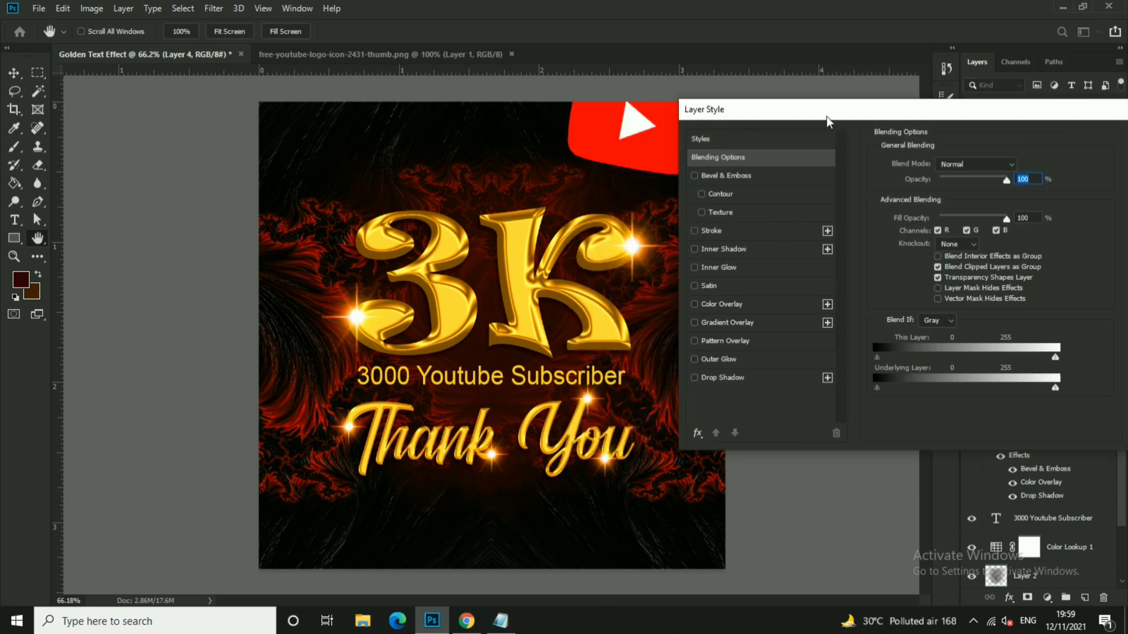
- Give the YouTube logo a drop shadow with distance 15 and size 16
left_click_drag(826, 116, 914, 128)
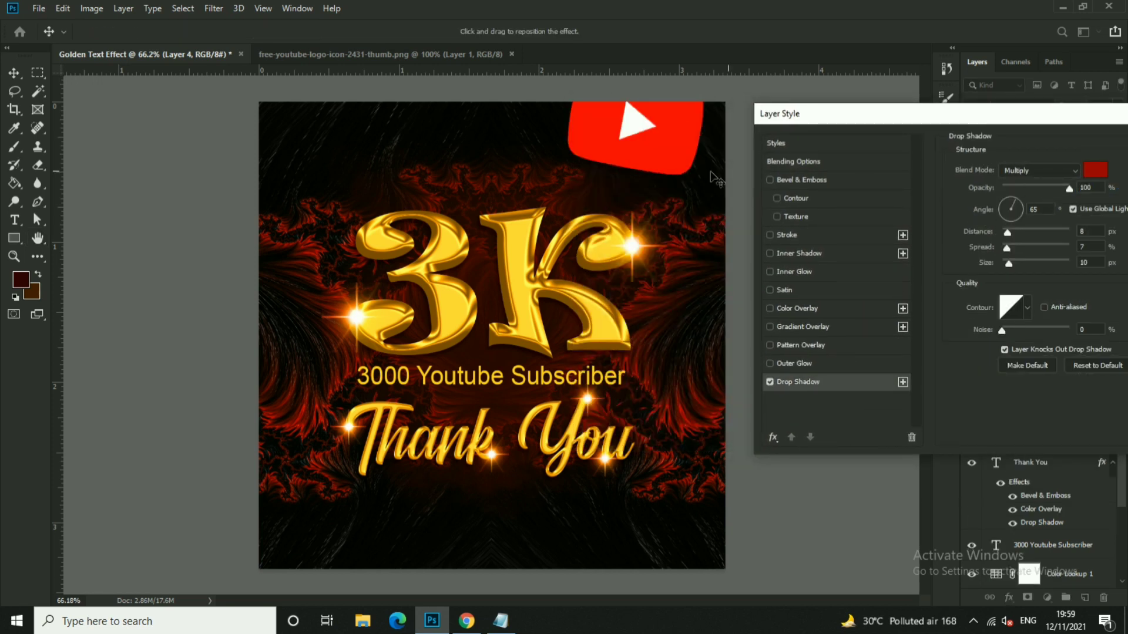
left_click_drag(1007, 233, 1013, 235)
left_click(1010, 260)
key("Return")
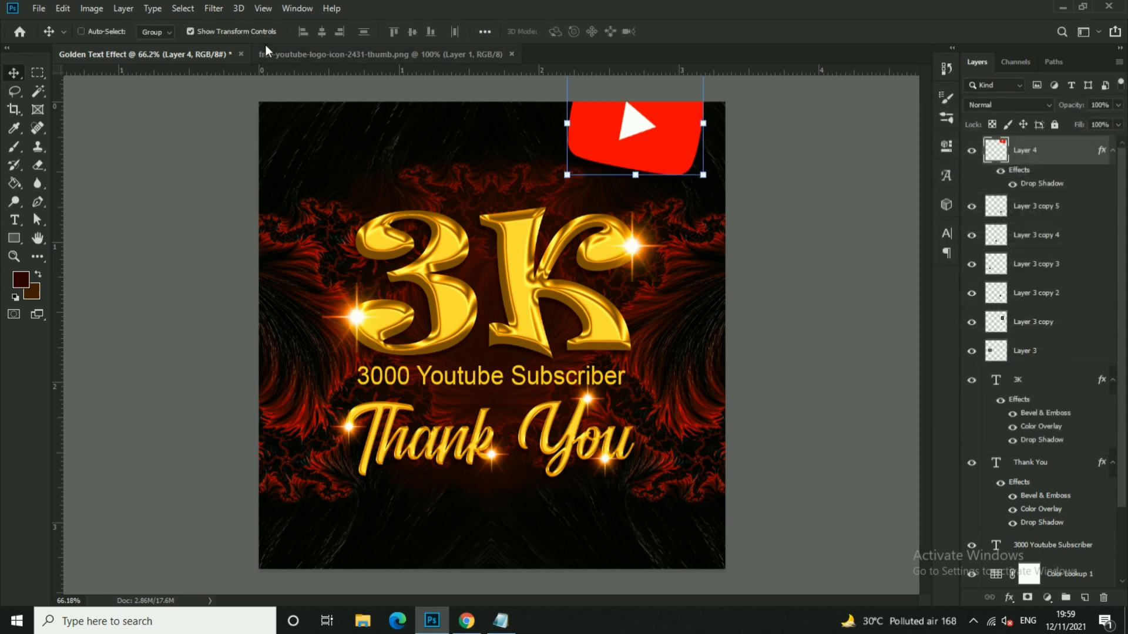
- Apply a 6.0 px Gaussian Blur to the YouTube logo
left_click(213, 8)
left_click(415, 223)
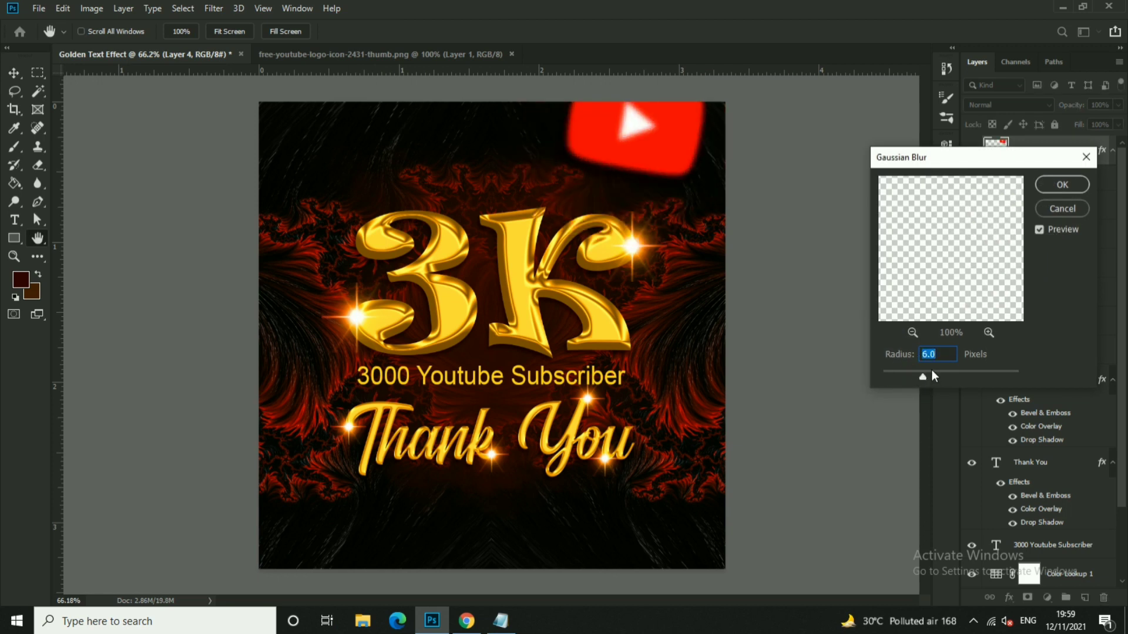
left_click(1062, 184)
- Place a copy of the YouTube logo at the poster's bottom-left corner
key("v")
key("ctrl+minus")
mouse_move(655, 144)
left_mouse_down()
mouse_move(375, 440)
mouse_move(361, 436)
mouse_move(360, 416)
left_mouse_up()
key("Escape")
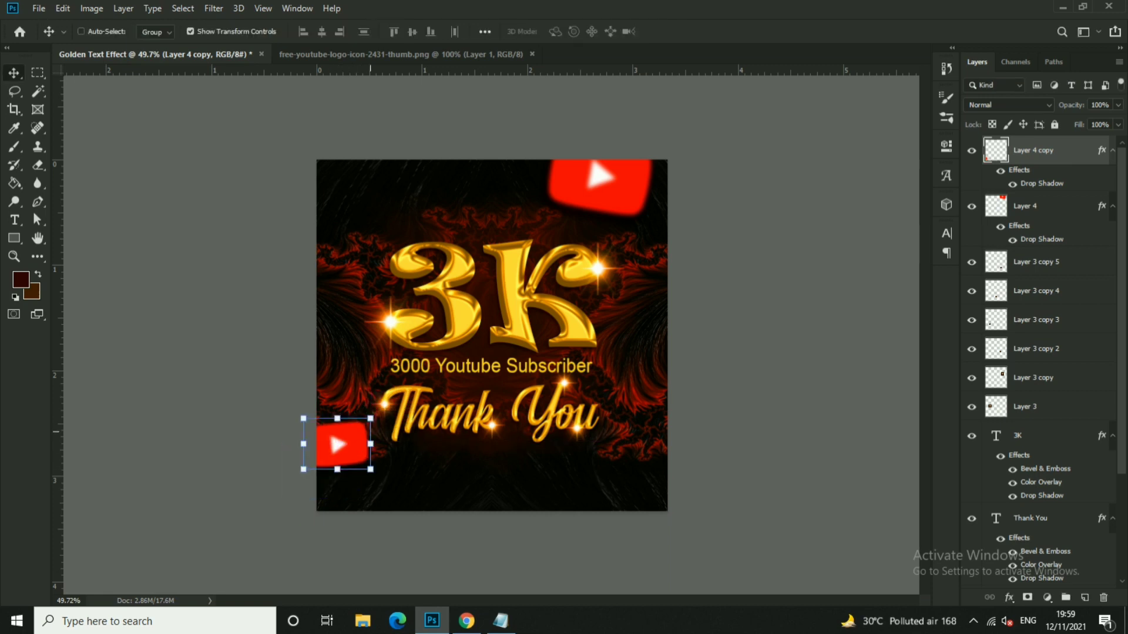
- Copy the logo to the bottom-right corner and enlarge it slightly
mouse_move(358, 453)
left_mouse_down()
mouse_move(621, 499)
mouse_move(662, 541)
left_mouse_up()
key("ctrl+t")
mouse_move(627, 487)
left_mouse_down()
mouse_move(693, 452)
mouse_move(617, 489)
left_mouse_up()
key("Return")
- Tilt the top-right logo further clockwise and shift it slightly left
left_click(599, 176)
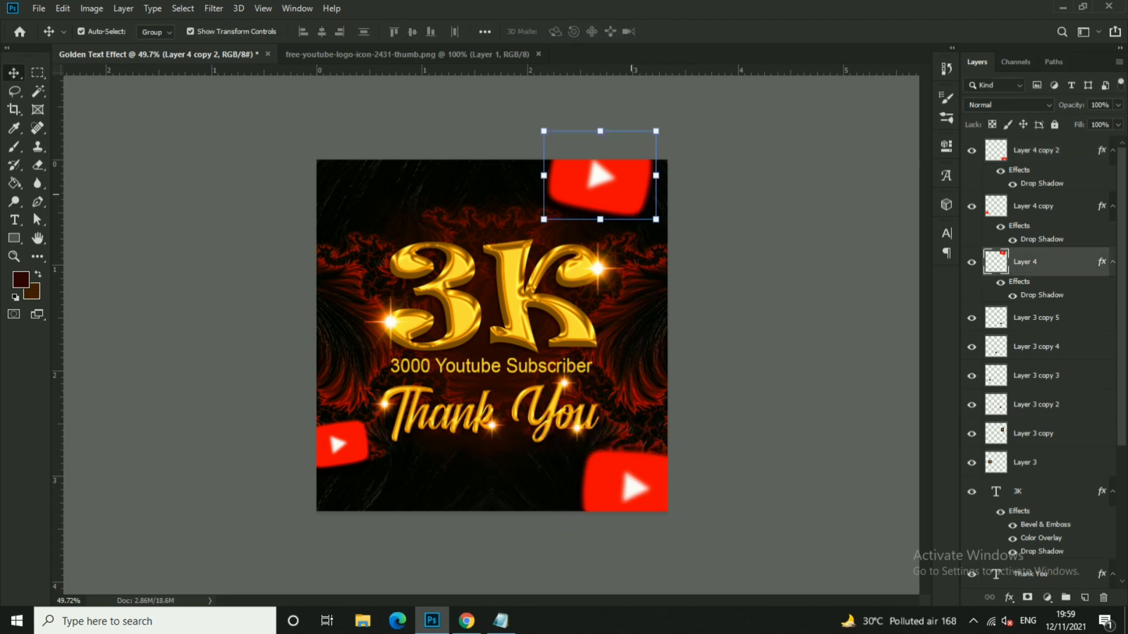
left_click_drag(669, 137, 676, 109)
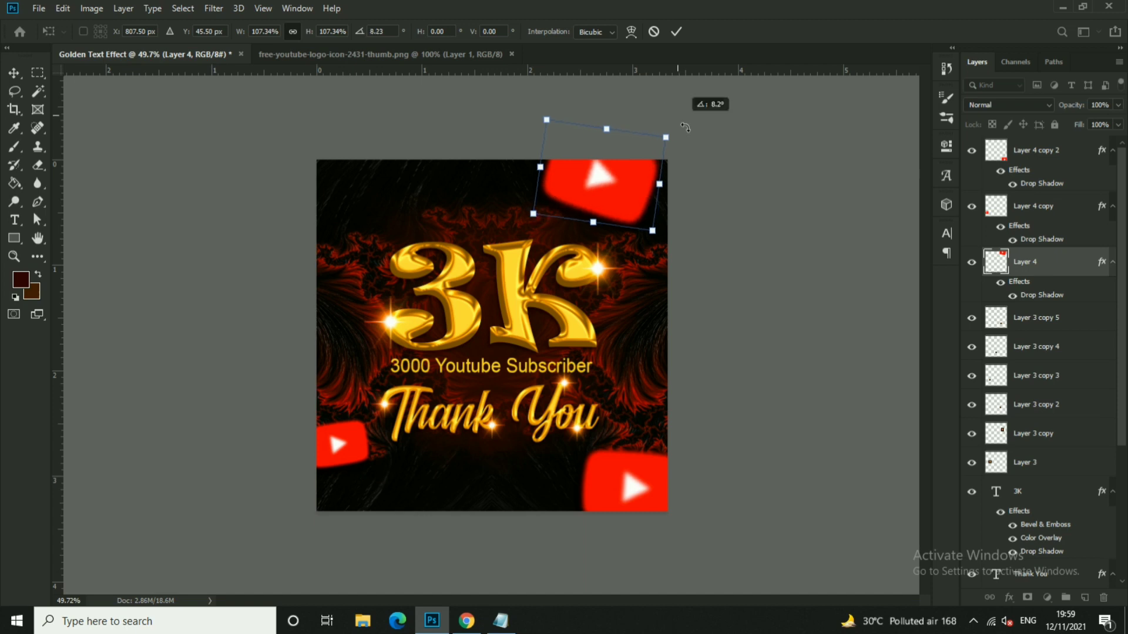
key("Return")
left_click_drag(616, 187, 606, 188)
- Move the bottom-left logo down, tilt it counterclockwise and shrink it slightly
left_click_drag(344, 445, 343, 456)
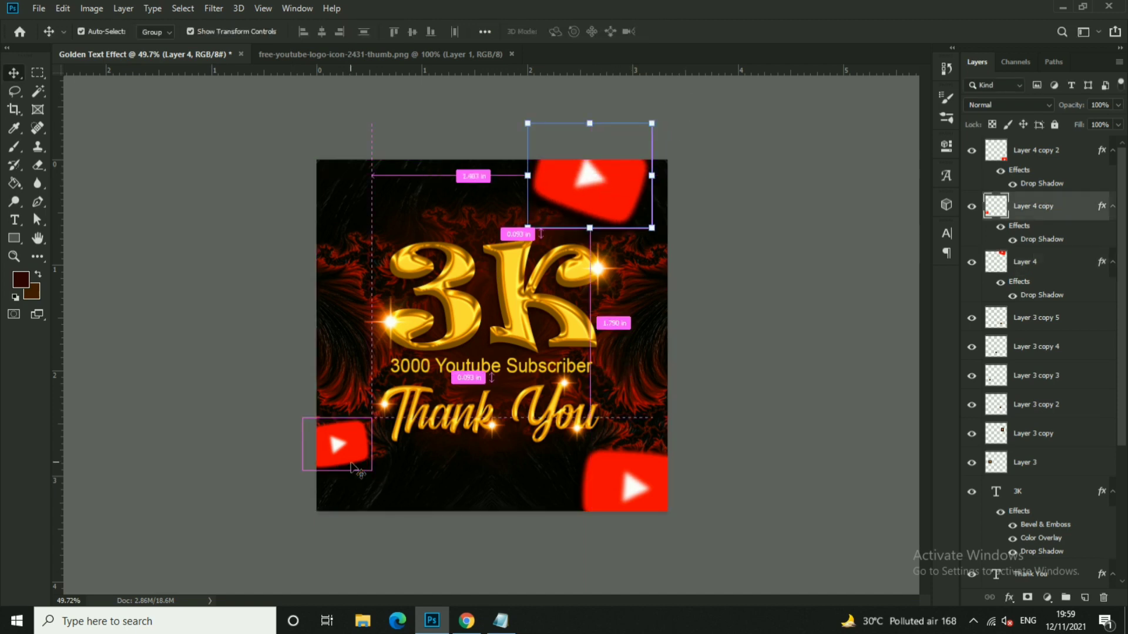
key("ctrl+t")
left_click_drag(367, 415, 376, 406)
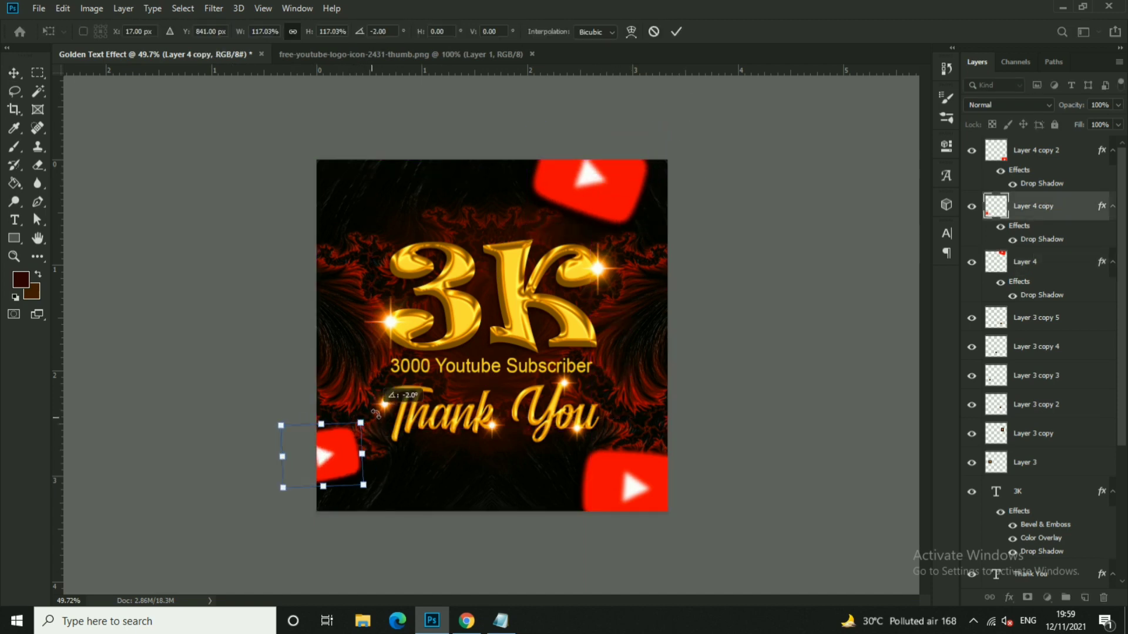
key("Return")
left_click_drag(337, 455, 345, 452)
key("ctrl+t")
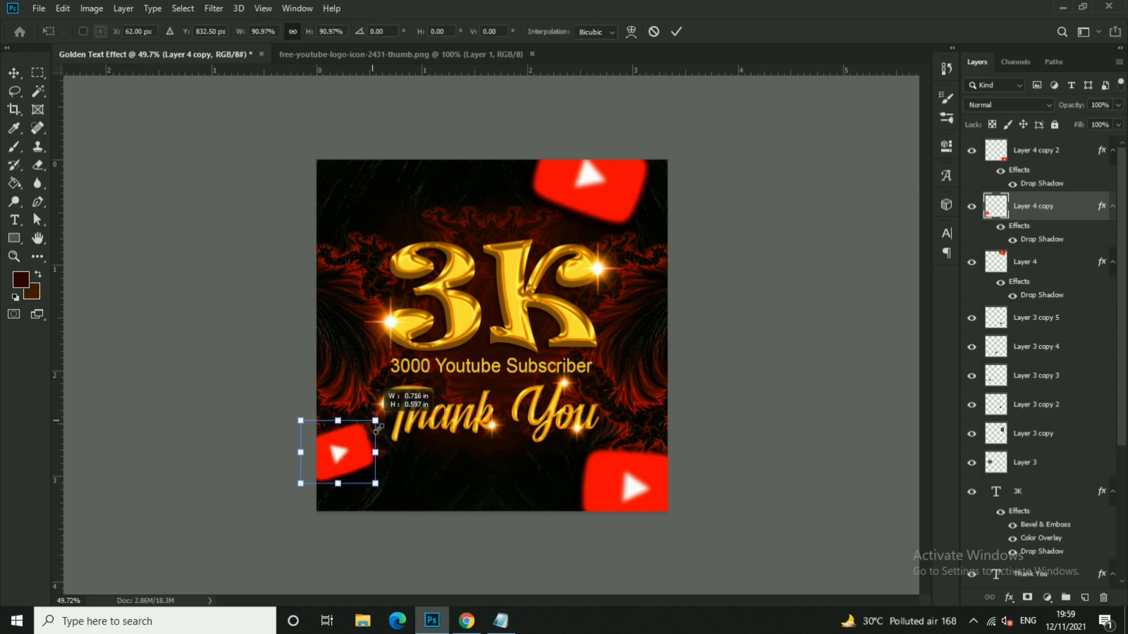
left_click_drag(388, 414, 376, 420)
key("Return")
- Shrink the bottom-right logo slightly, then deselect the logo layer
left_click(621, 481)
left_click_drag(705, 449, 696, 458)
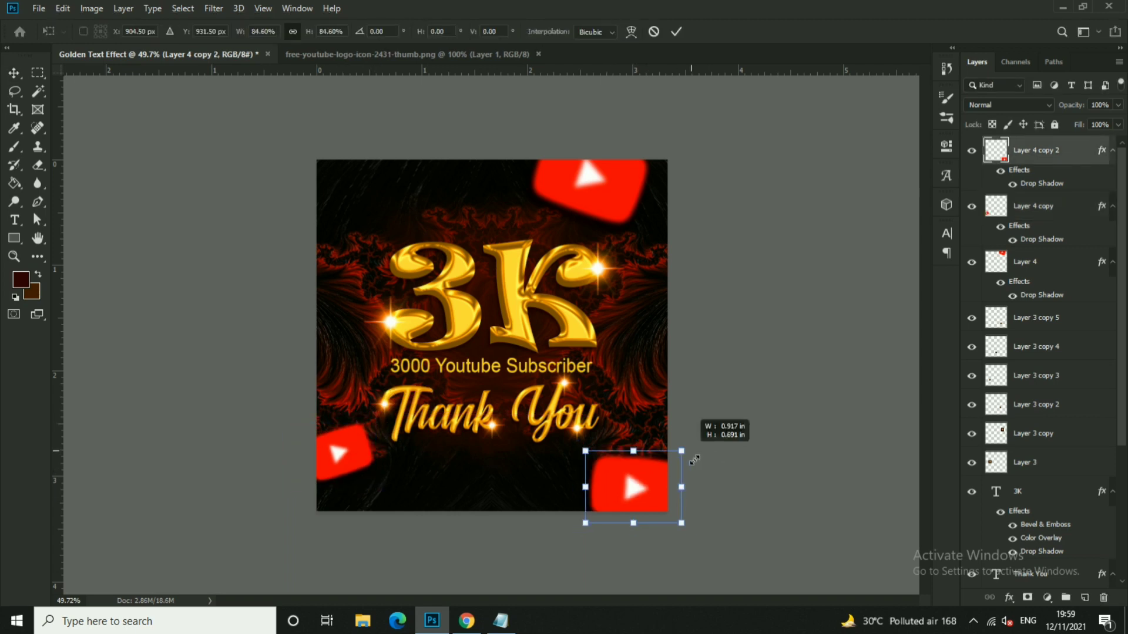
key("Return")
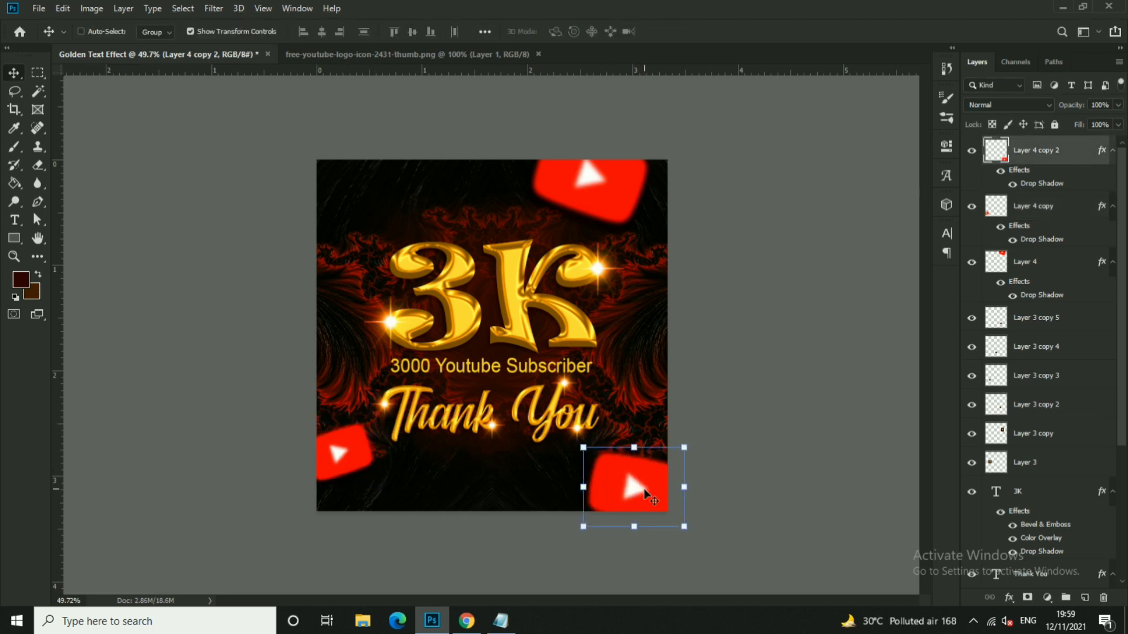
left_click(723, 370)
scroll(584, 276, "up", 1)
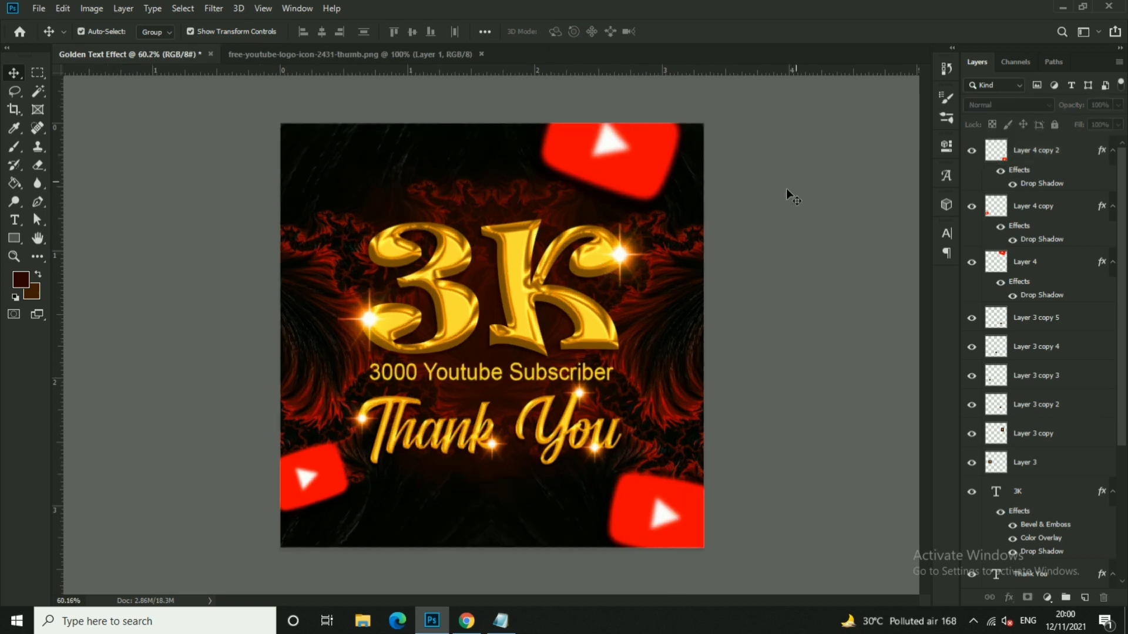